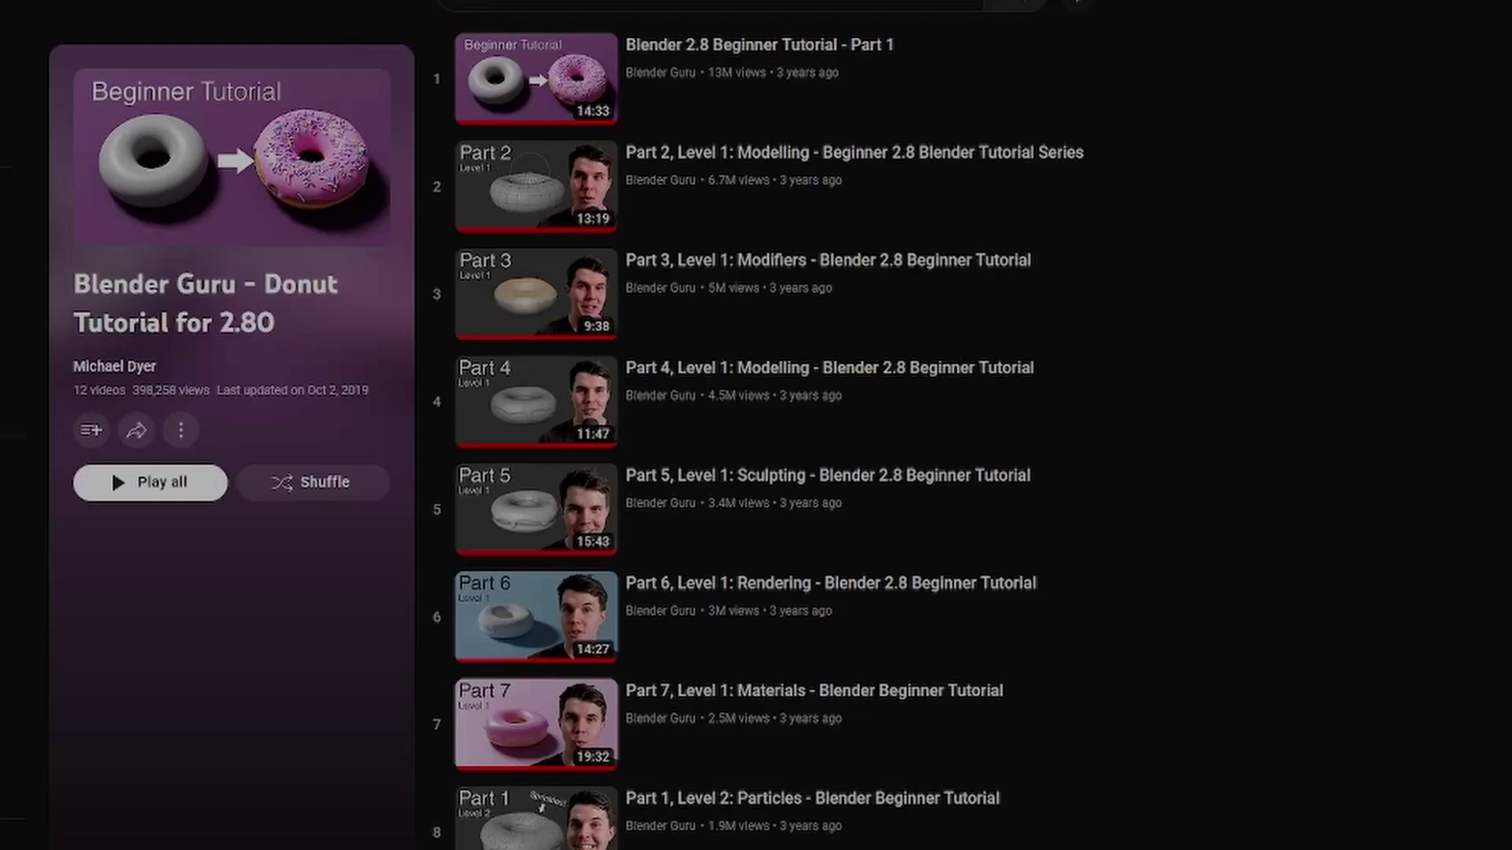
# Duplicate the S_Massive_Sandstone cliff, rotate it about 22 degrees and enable Reverse Culling
pyautogui.scroll(-2, 756, 425)
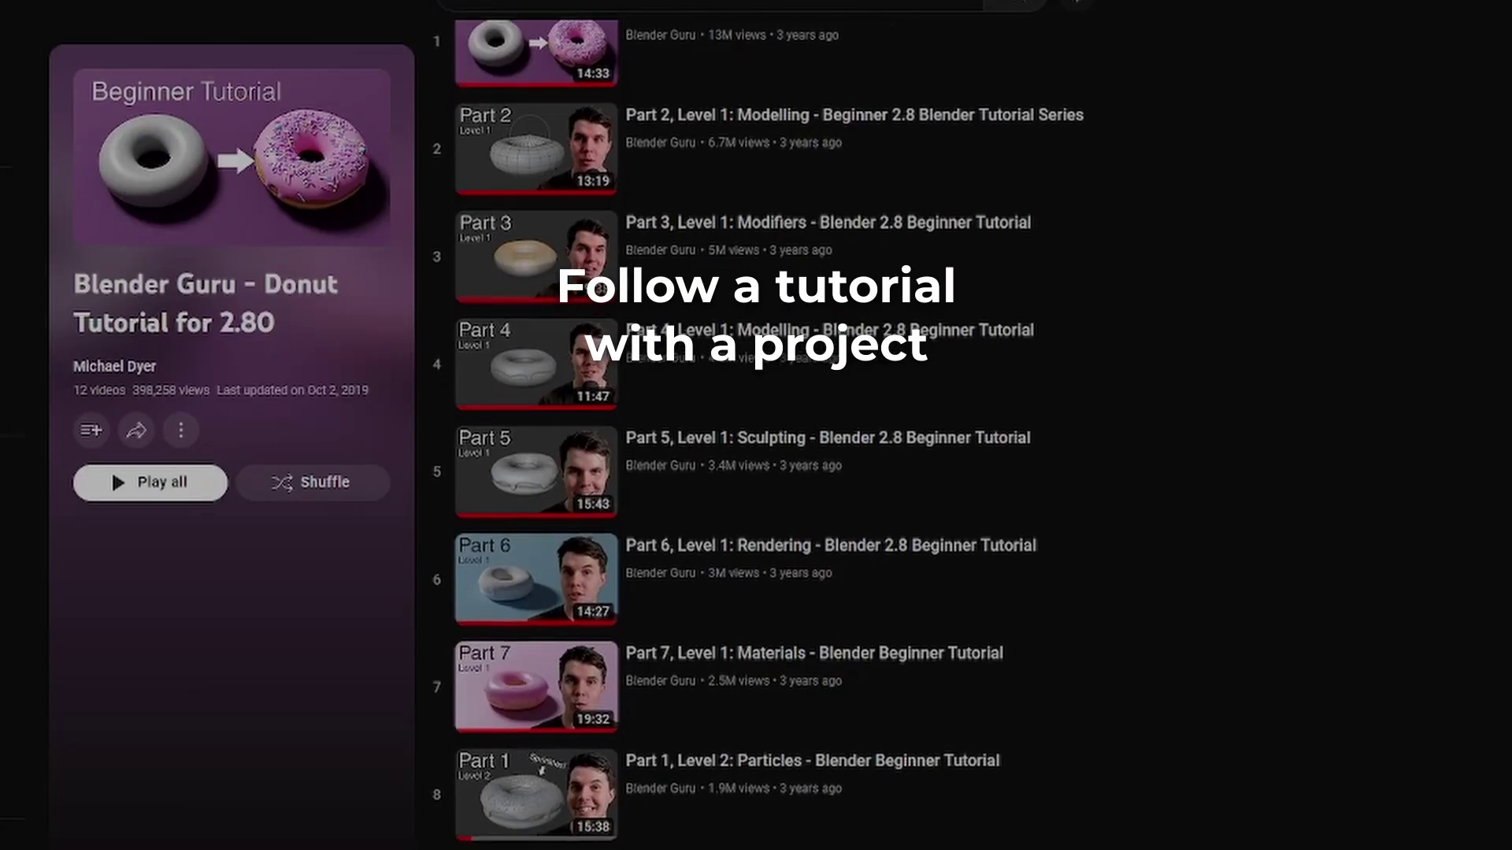
pyautogui.scroll(-2, 756, 425)
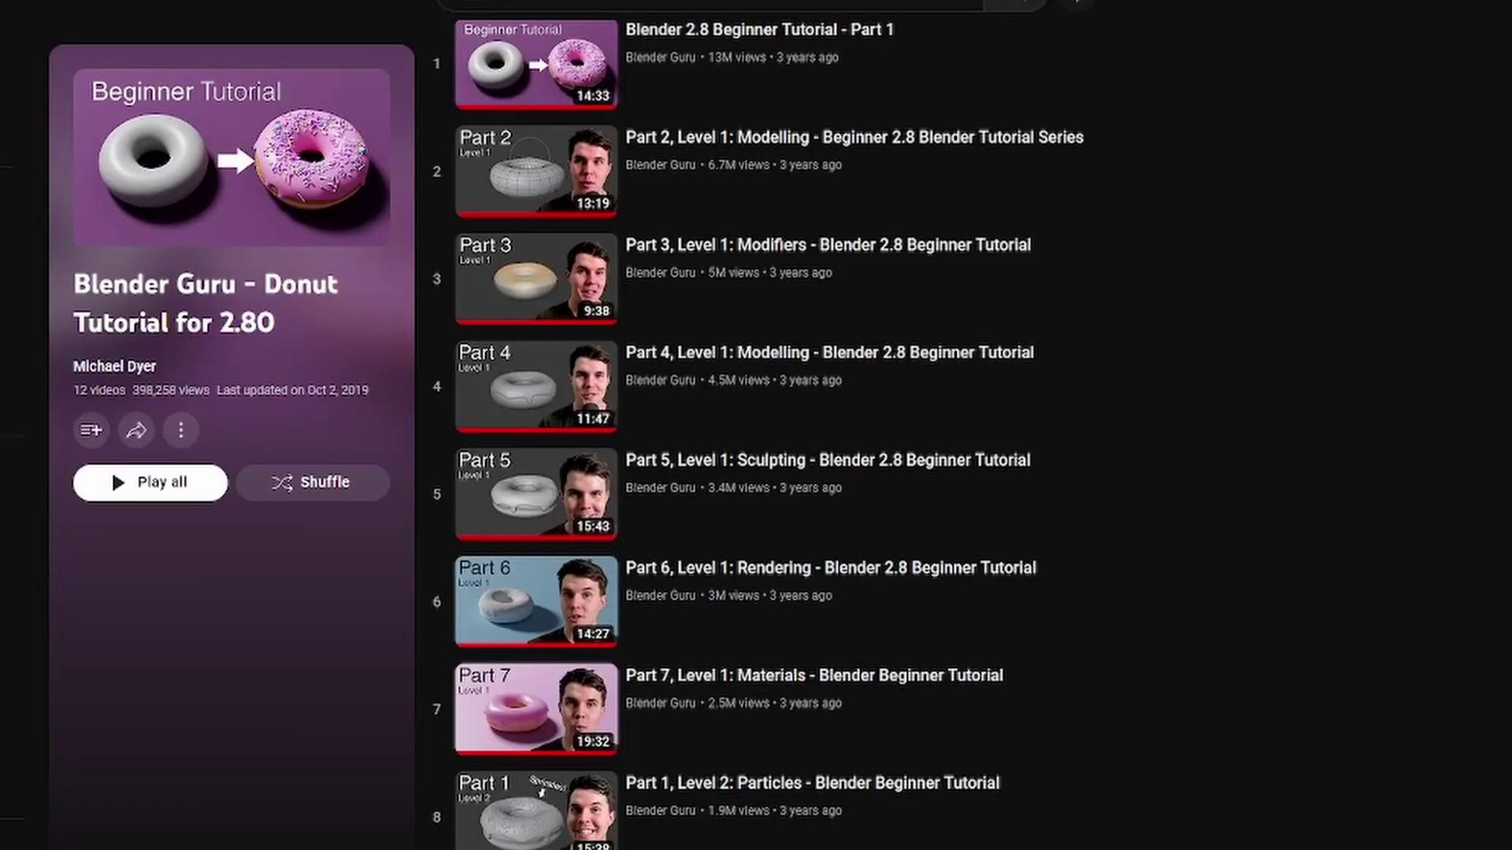
pyautogui.scroll(-3, 756, 433)
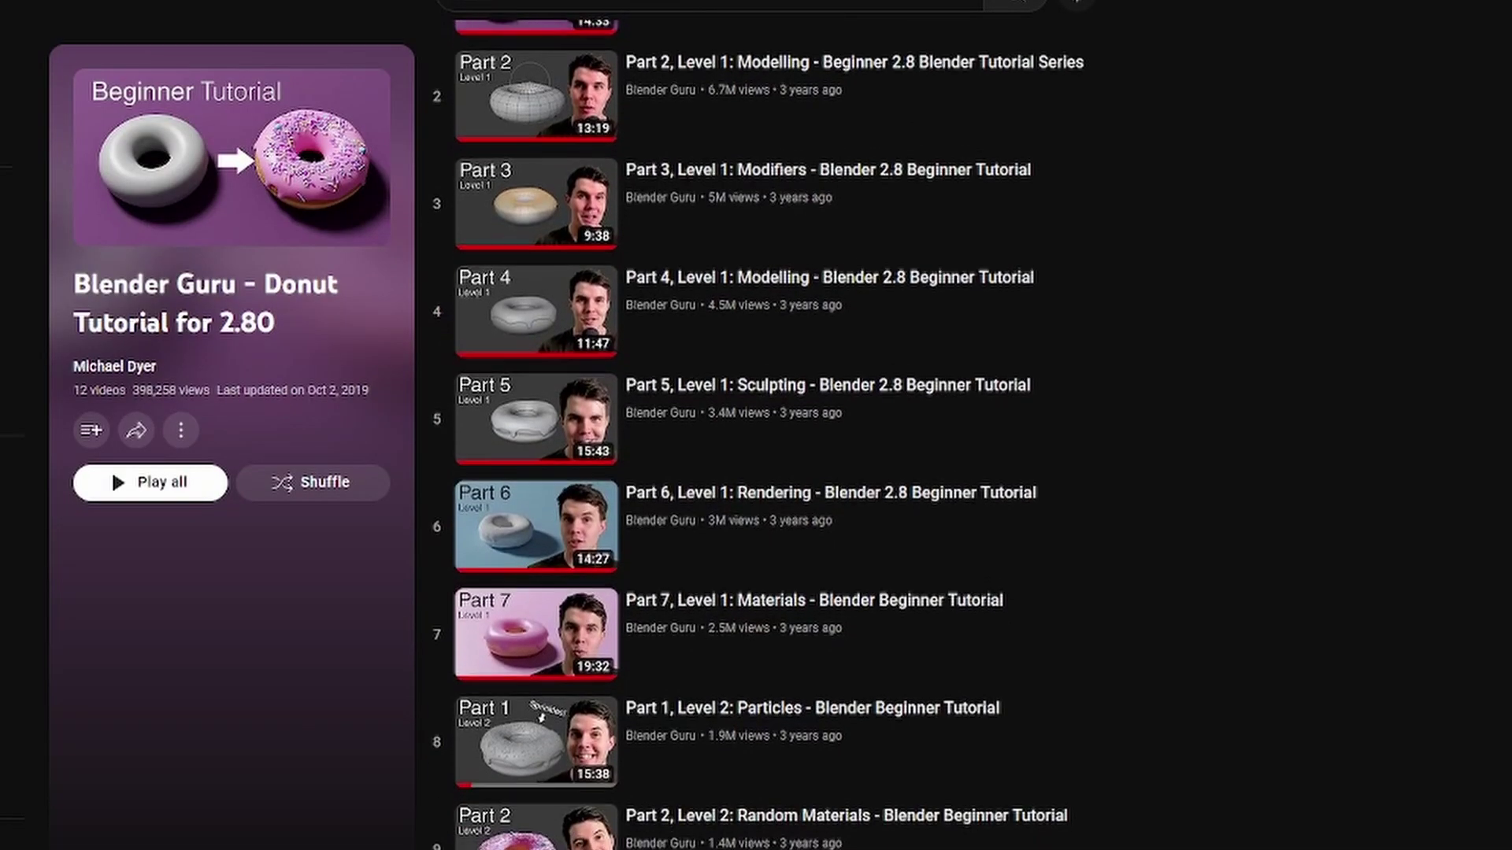
pyautogui.scroll(-3, 756, 433)
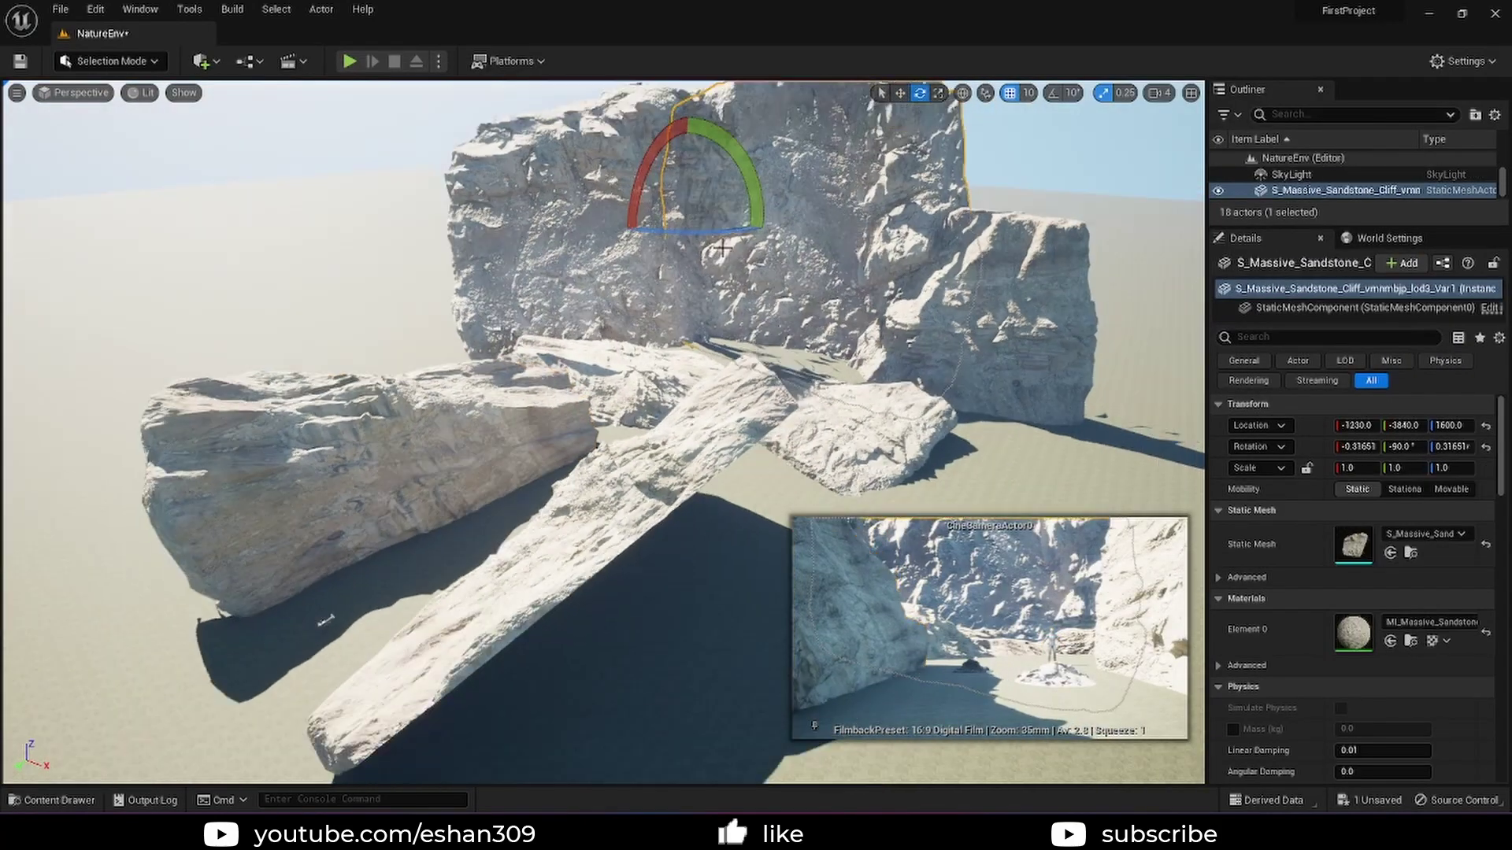
pyautogui.press('w')
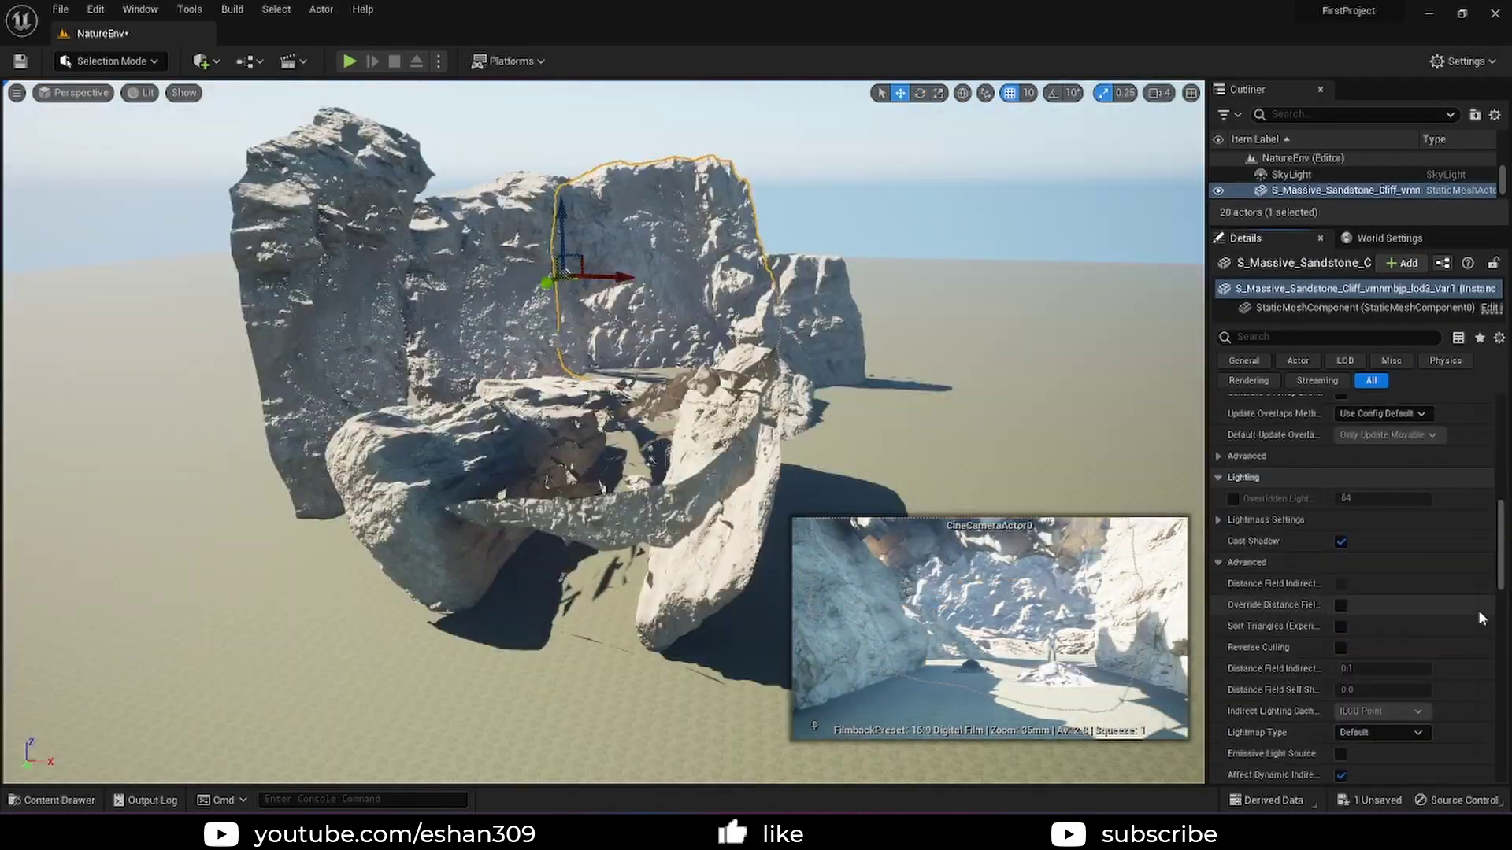
pyautogui.click(1340, 648)
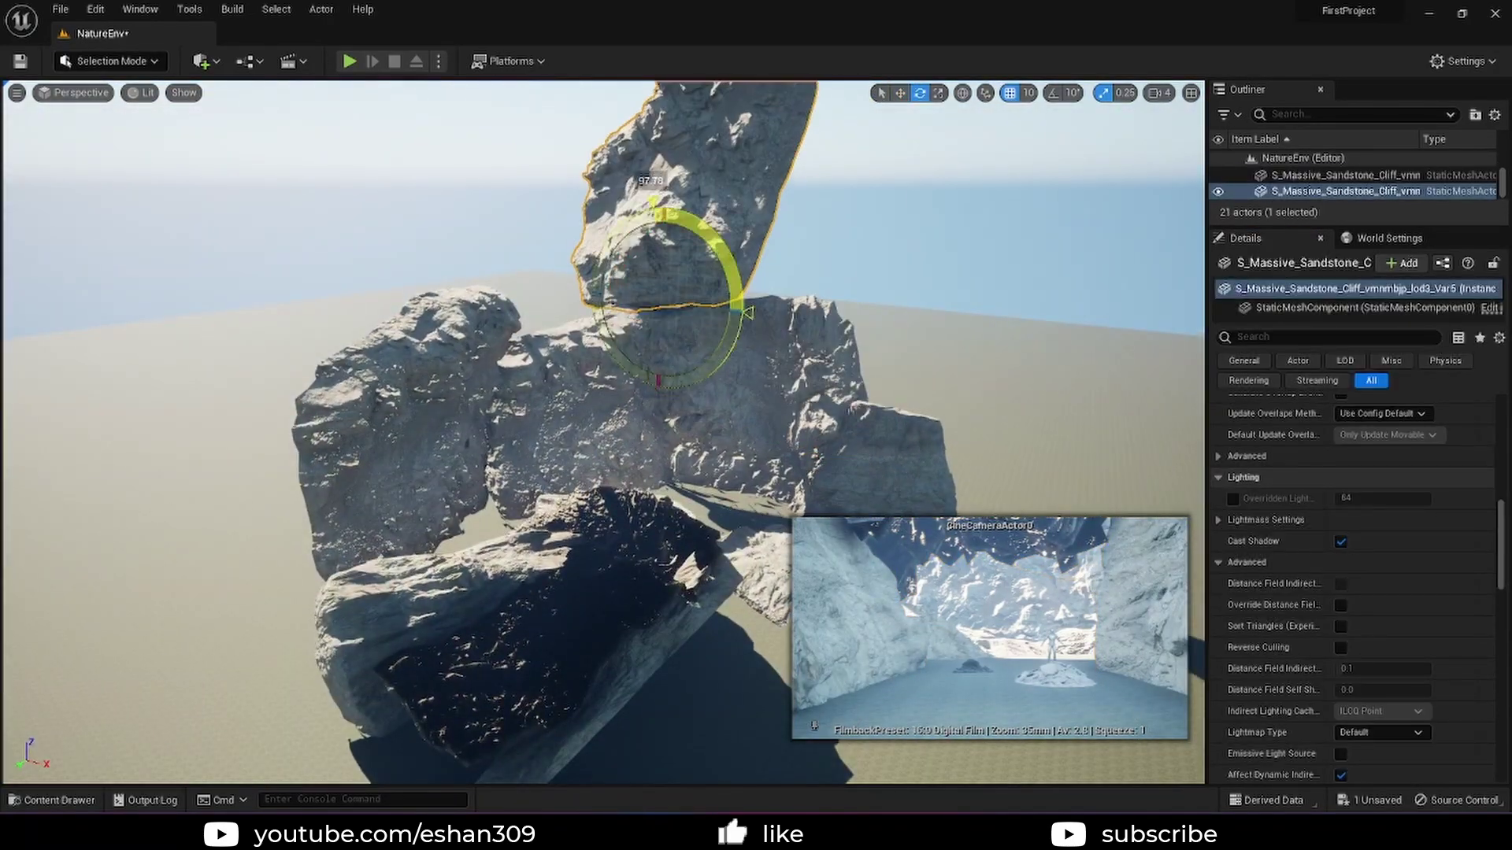
pyautogui.moveTo(657, 303); pyautogui.dragTo(359, 370)
pyautogui.click(1340, 647)
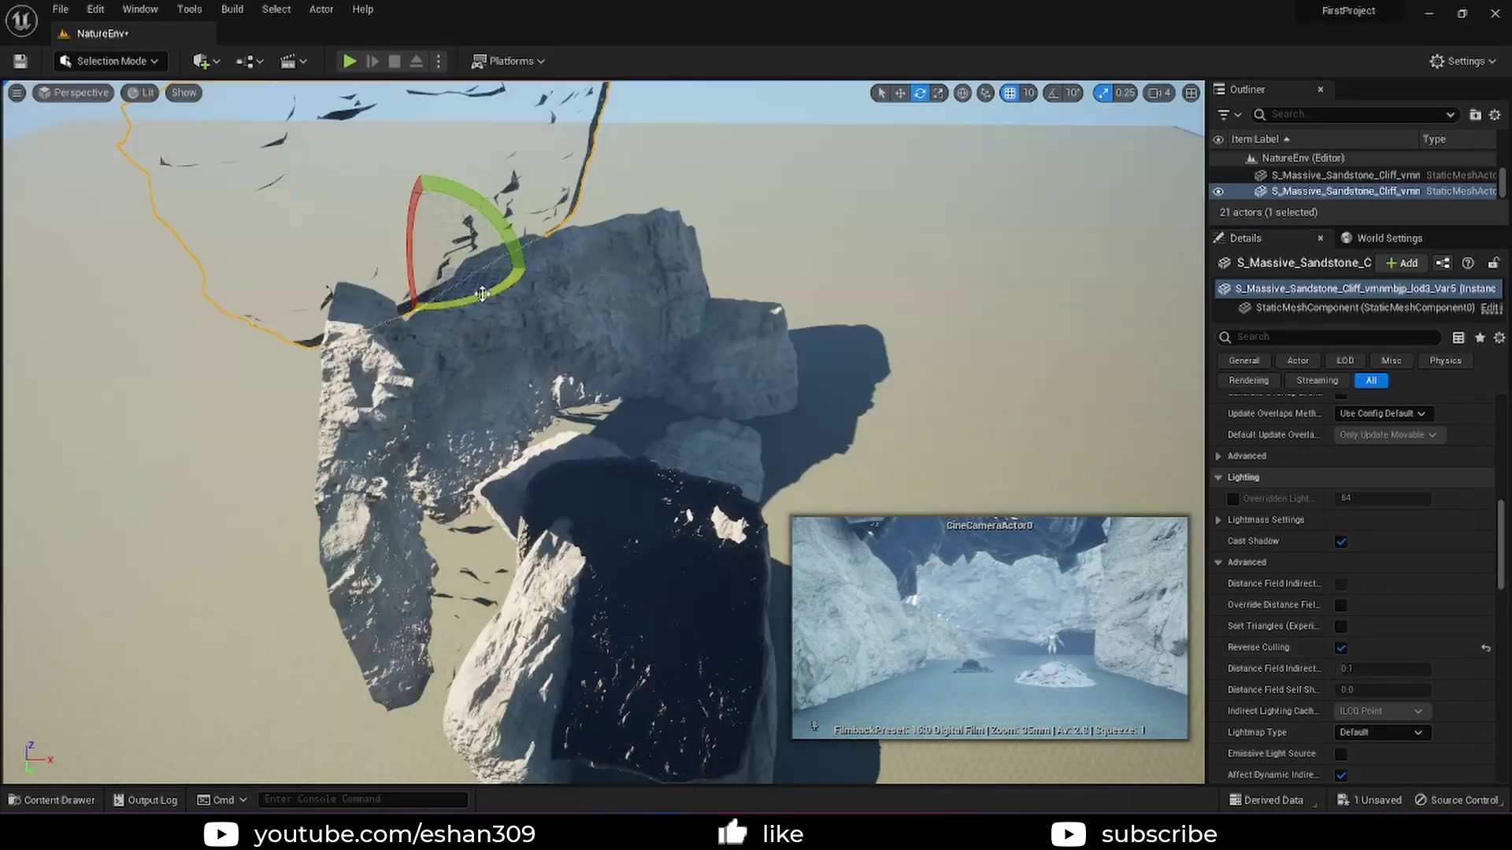
pyautogui.press('w')
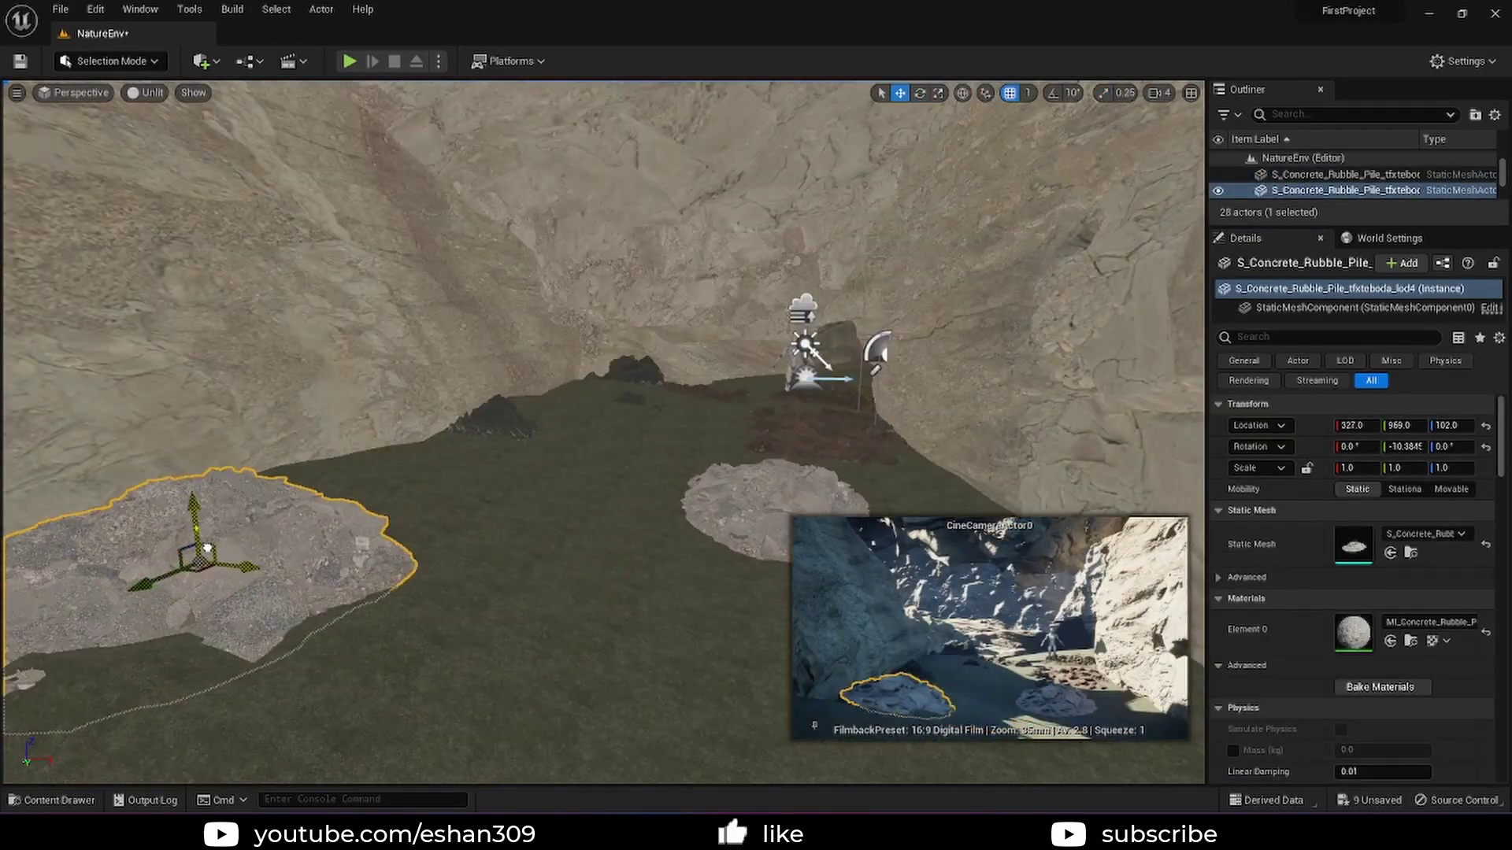
# Rotate the center rubble and rocky ground piece around its vertical axis
pyautogui.click(745, 512)
pyautogui.press('e')
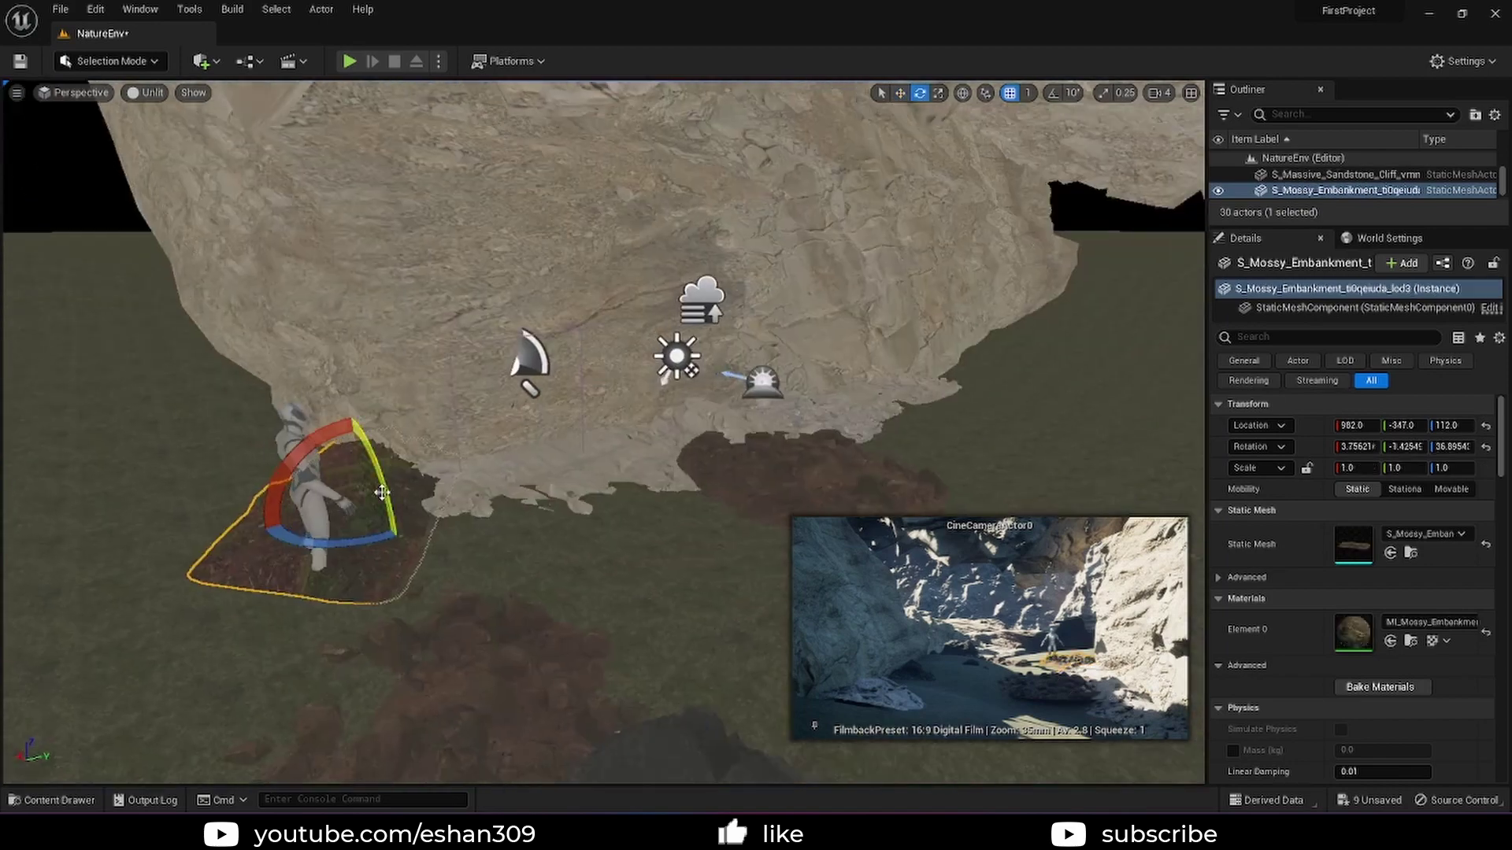
pyautogui.moveTo(382, 493); pyautogui.dragTo(351, 414)
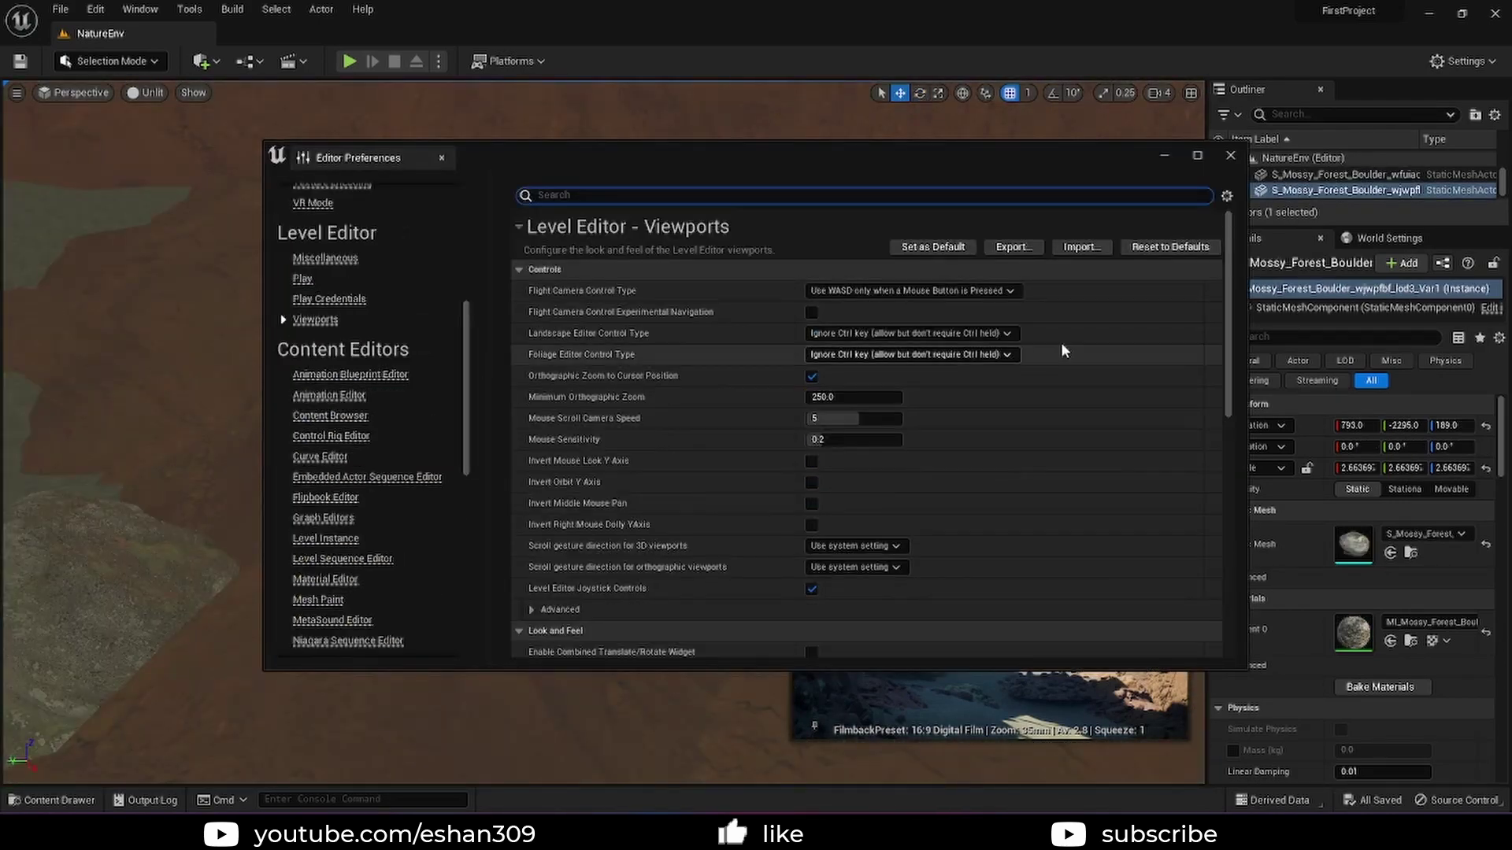
# Browse the Editor Preferences pages, including Level Editor Miscellaneous and Play
pyautogui.moveTo(1228, 284); pyautogui.dragTo(1219, 414)
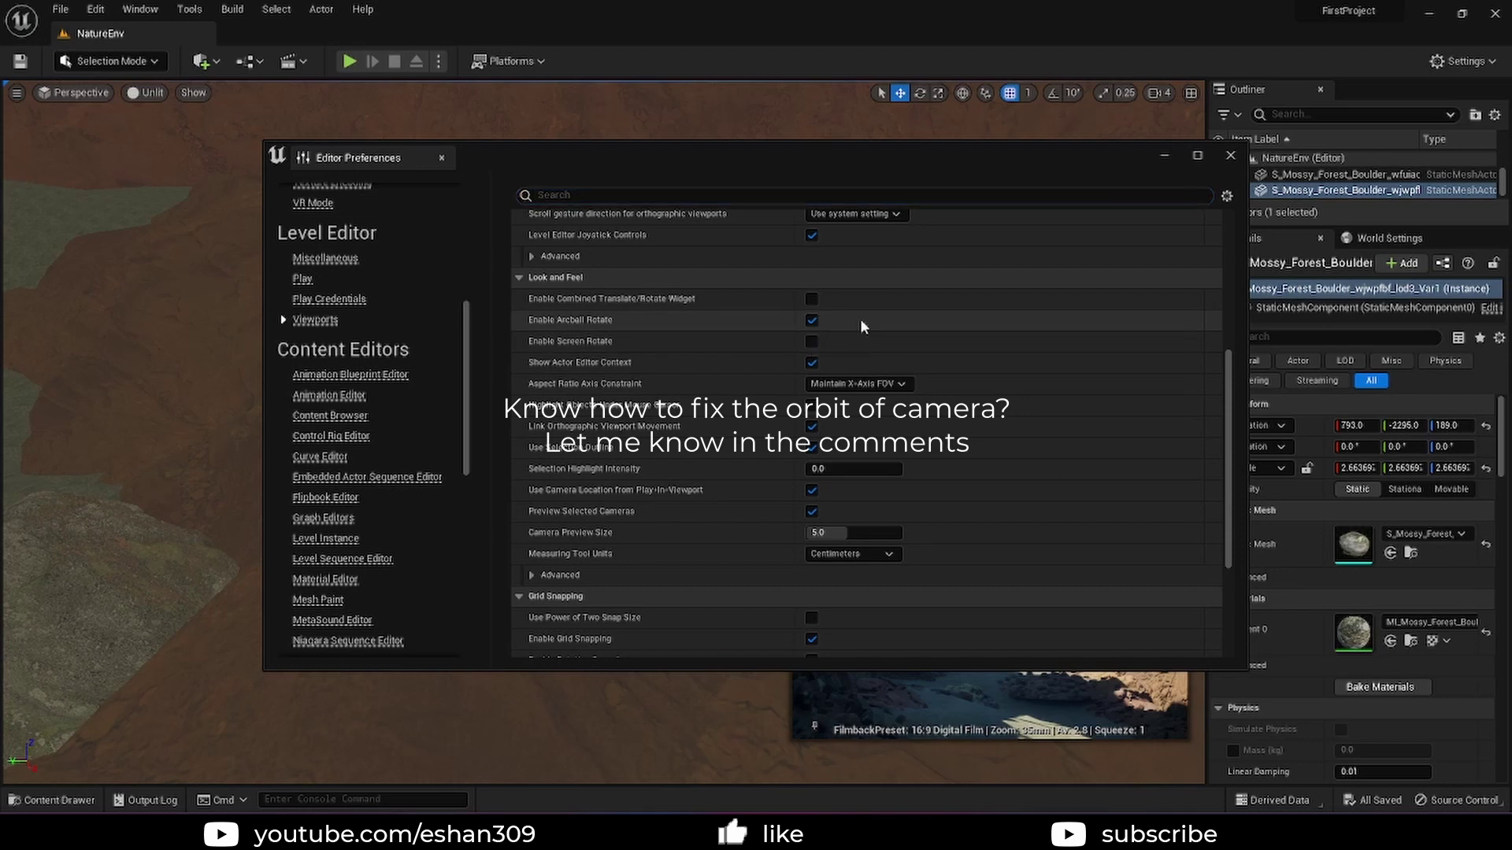
pyautogui.scroll(5, 1031, 418)
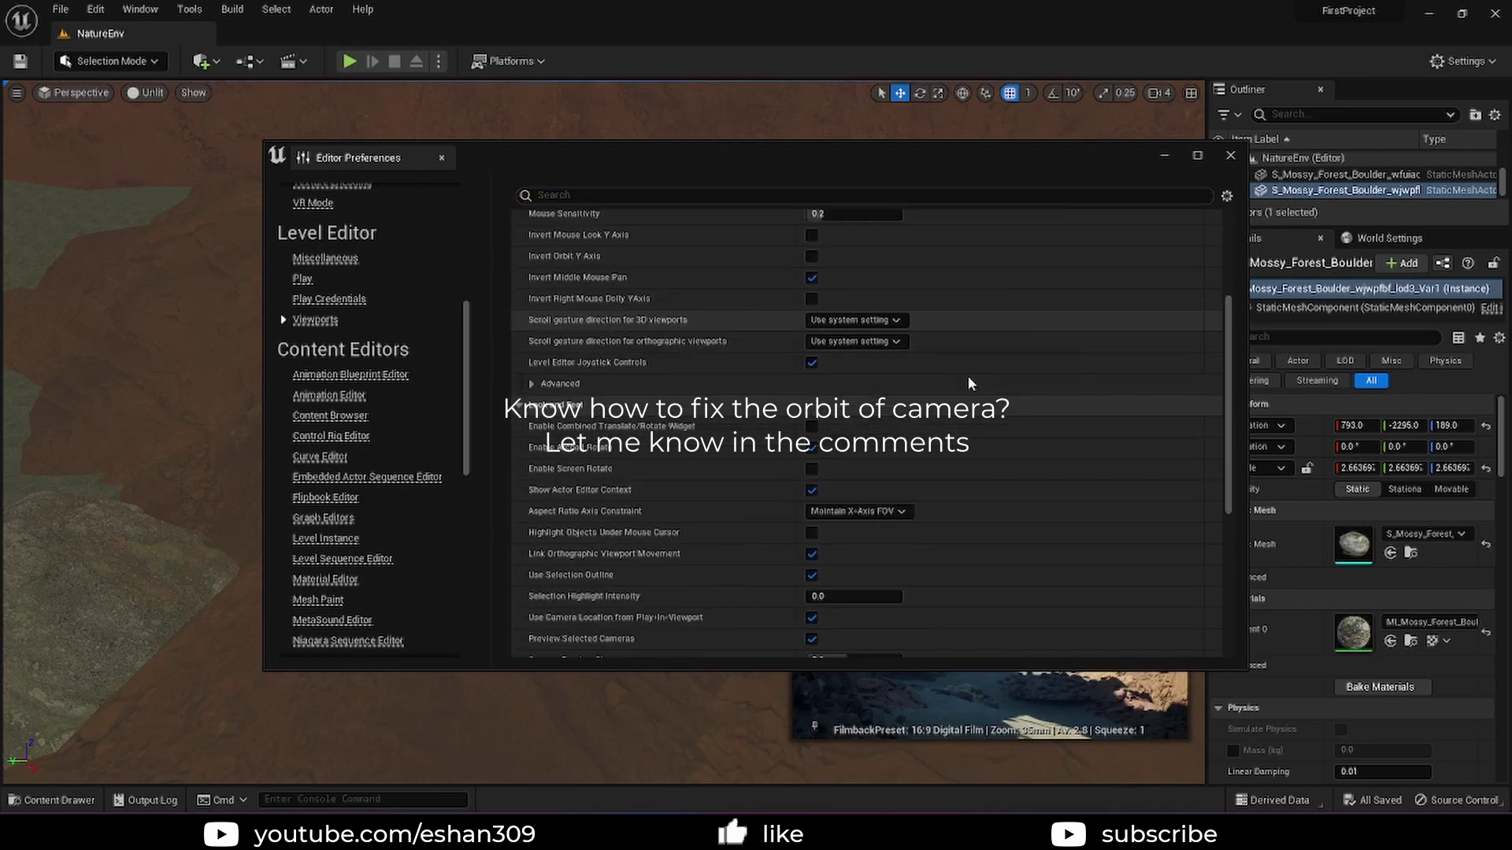
pyautogui.click(325, 259)
pyautogui.click(302, 279)
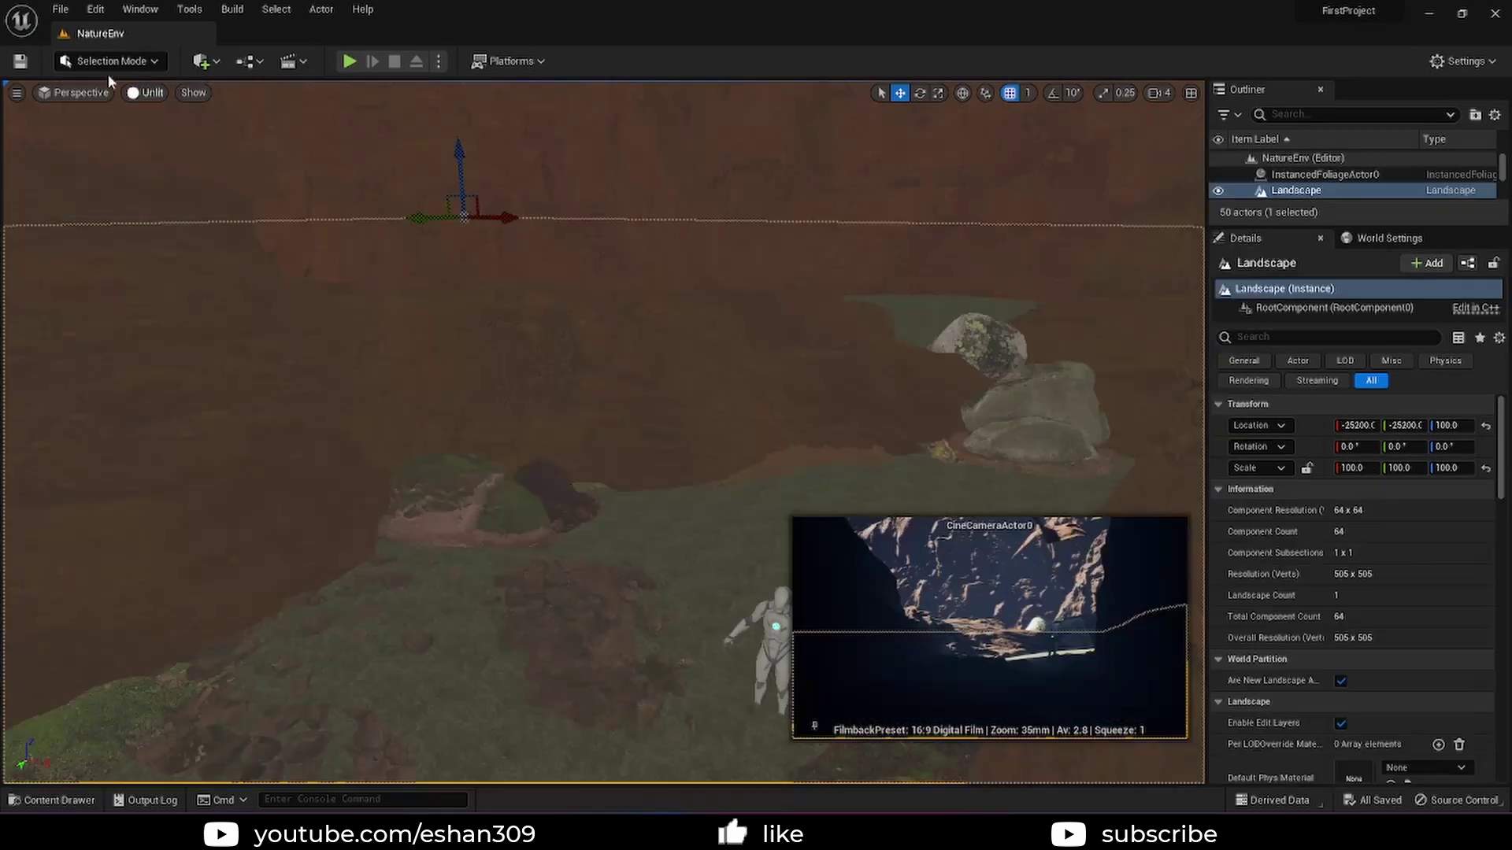
# Close Editor Preferences, switch to Foliage Mode and select the foliage types
pyautogui.click(108, 60)
pyautogui.click(22, 119)
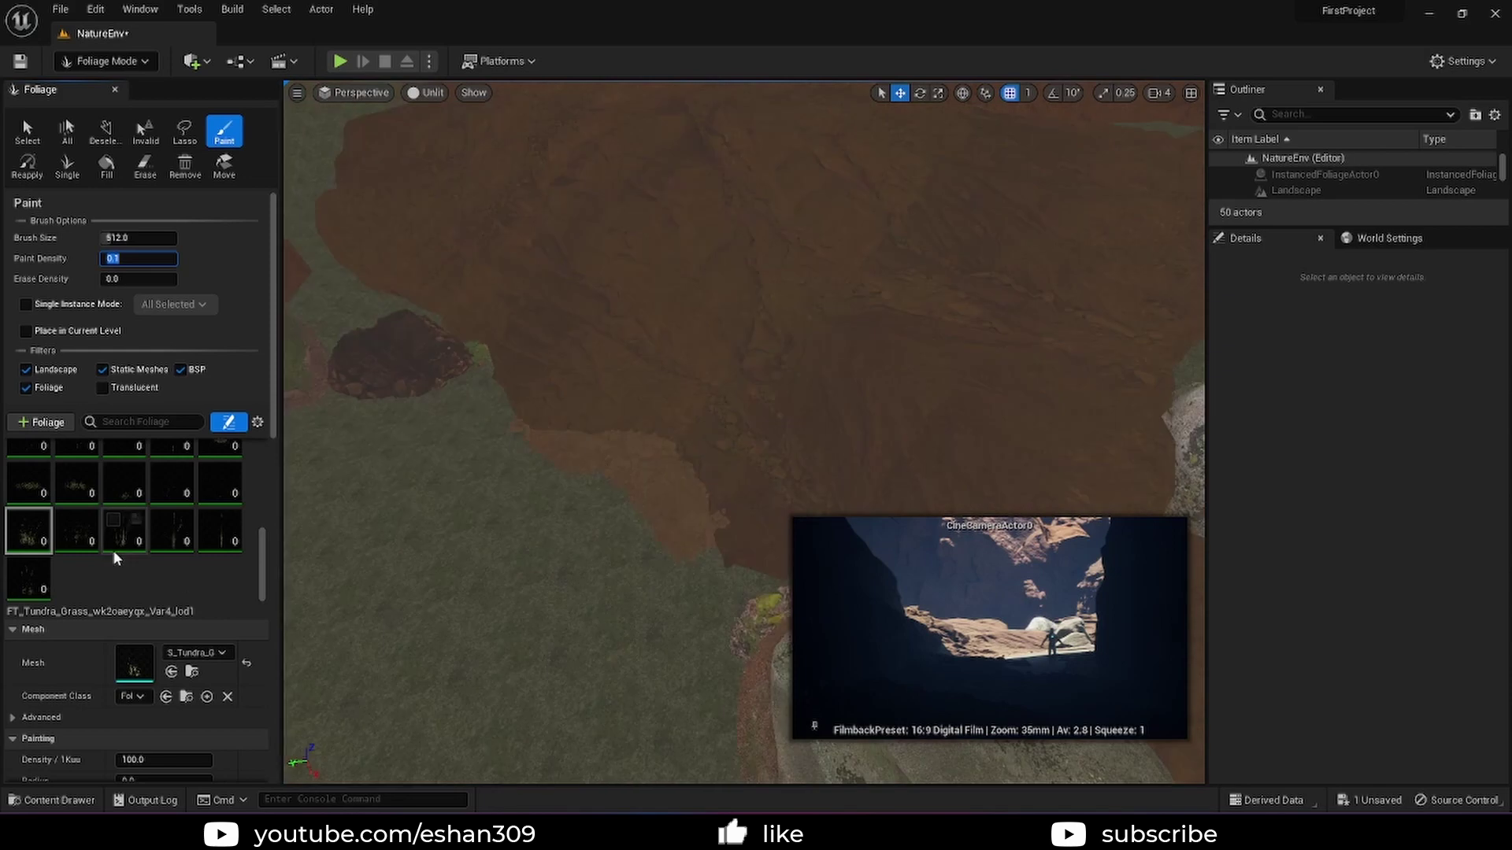
pyautogui.keyDown('ctrl'); pyautogui.click(76, 526); pyautogui.keyUp('ctrl')
pyautogui.scroll(-3, 142, 599)
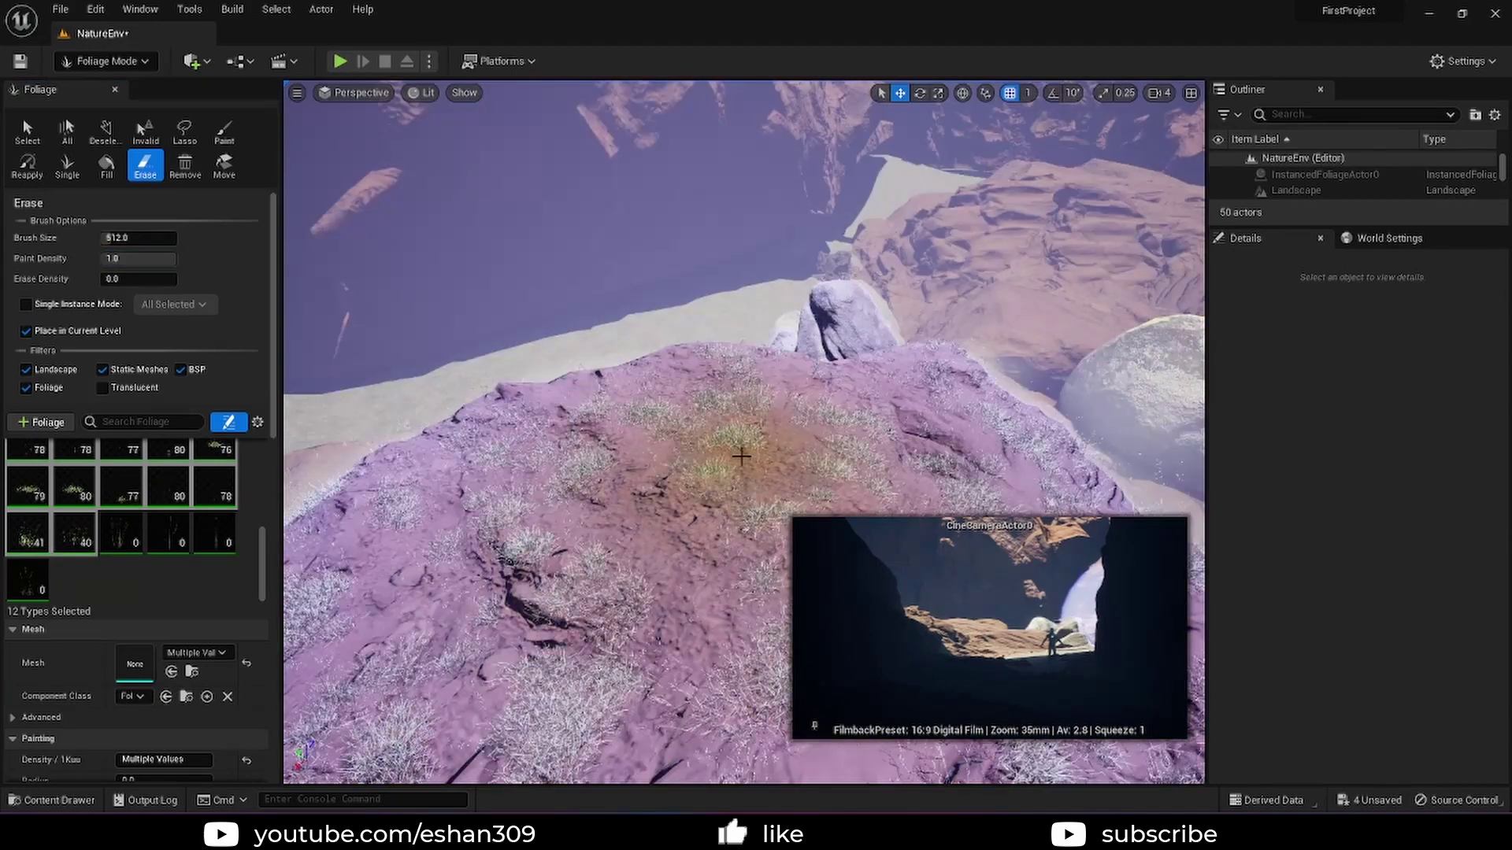
# Undo the erase, then paint grass across the cave floor with the Static Meshes filter off
pyautogui.moveTo(740, 456)
pyautogui.mouseDown(button='right')
pyautogui.moveTo(739, 432)
pyautogui.moveTo(608, 328)
pyautogui.moveTo(660, 322)
pyautogui.mouseUp(button='right')
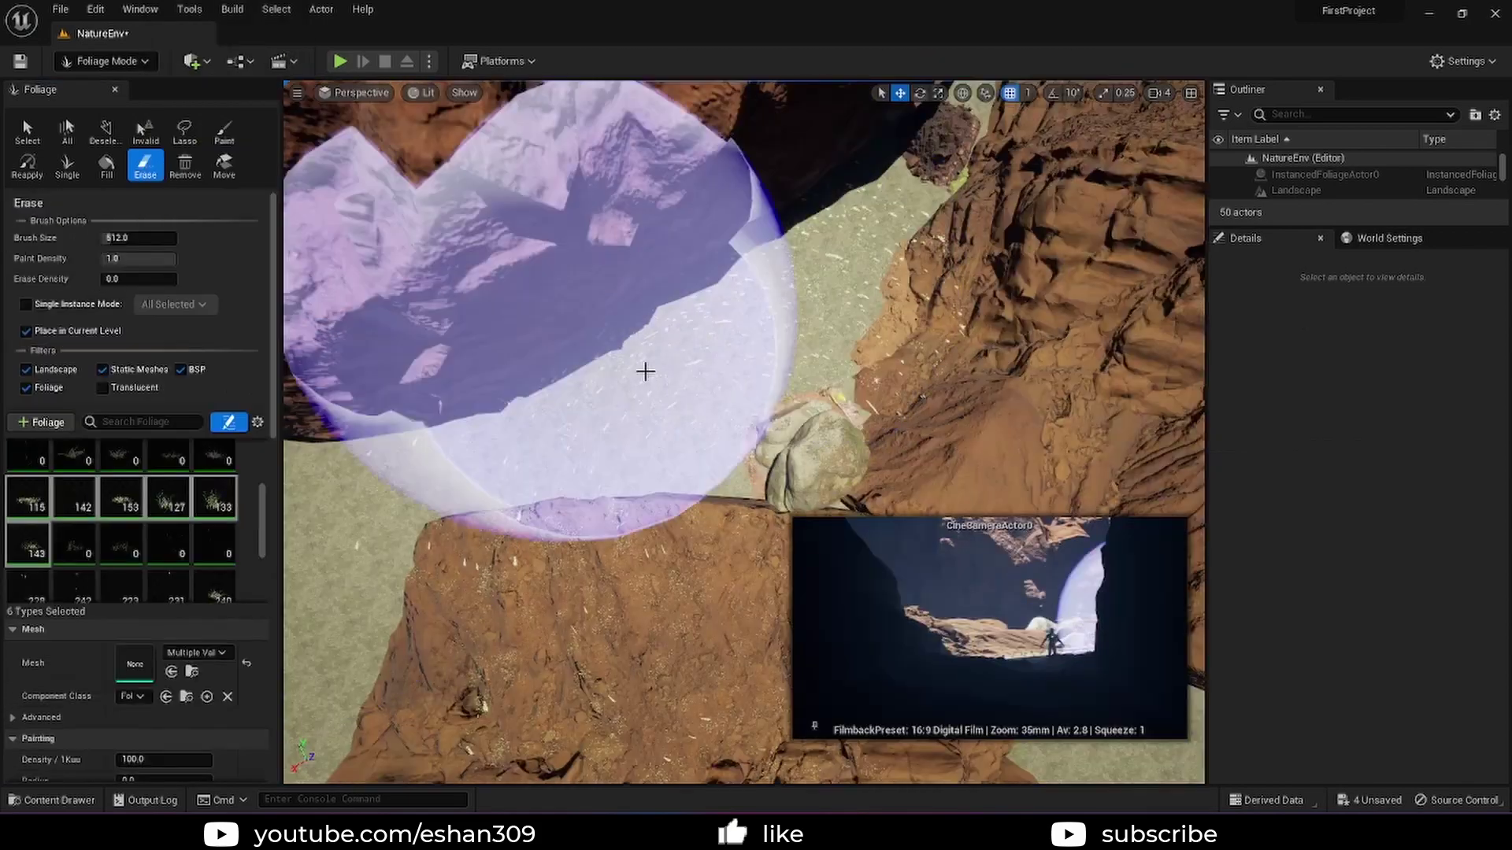
pyautogui.hotkey('ctrl', 'z')
pyautogui.click(224, 131)
pyautogui.click(102, 369)
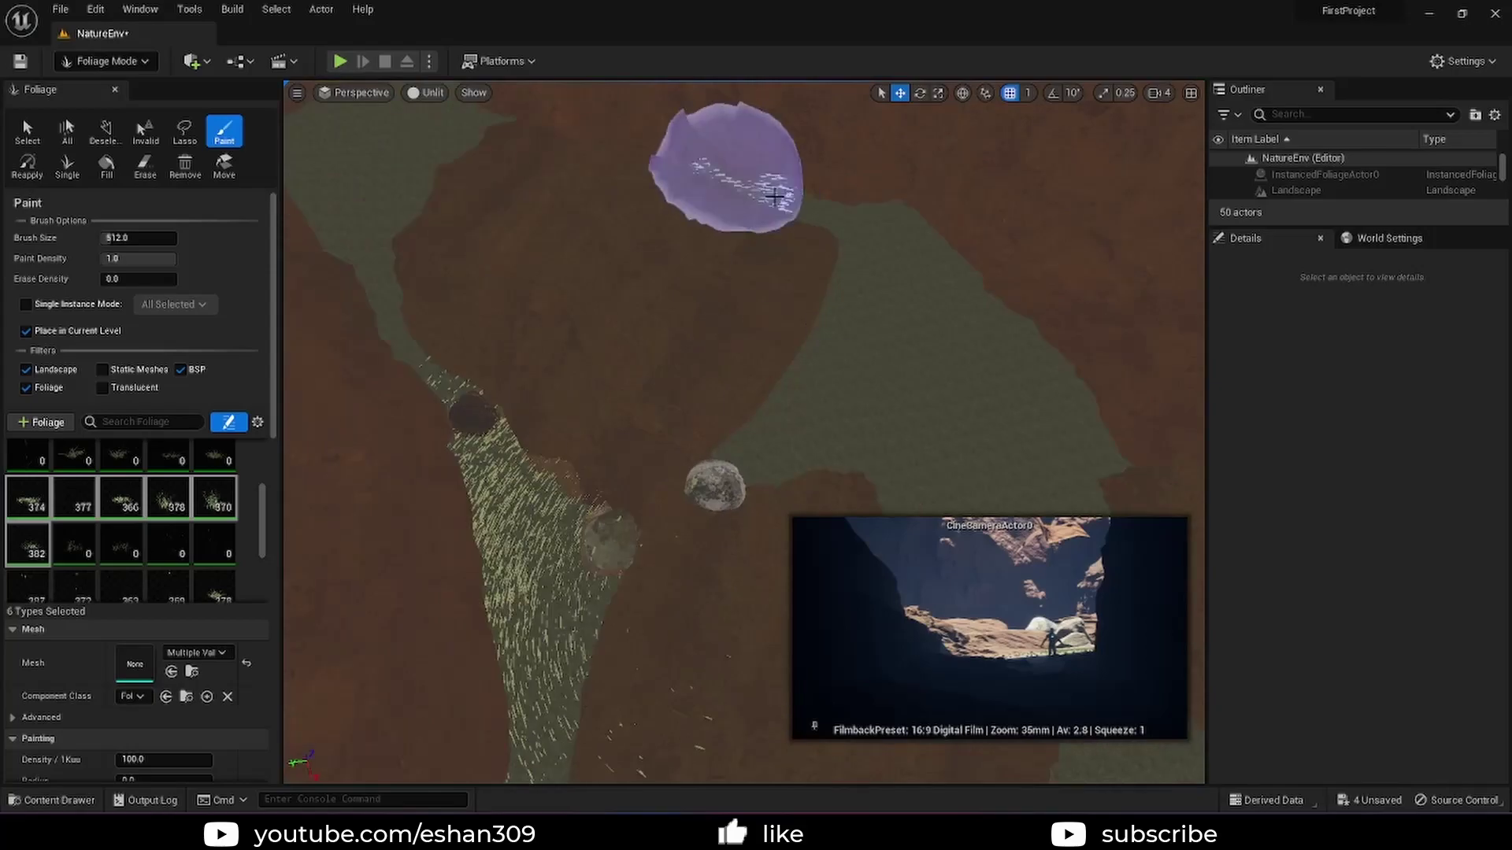
pyautogui.moveTo(776, 197)
pyautogui.mouseDown()
pyautogui.moveTo(929, 422)
pyautogui.moveTo(558, 440)
pyautogui.moveTo(721, 474)
pyautogui.mouseUp()
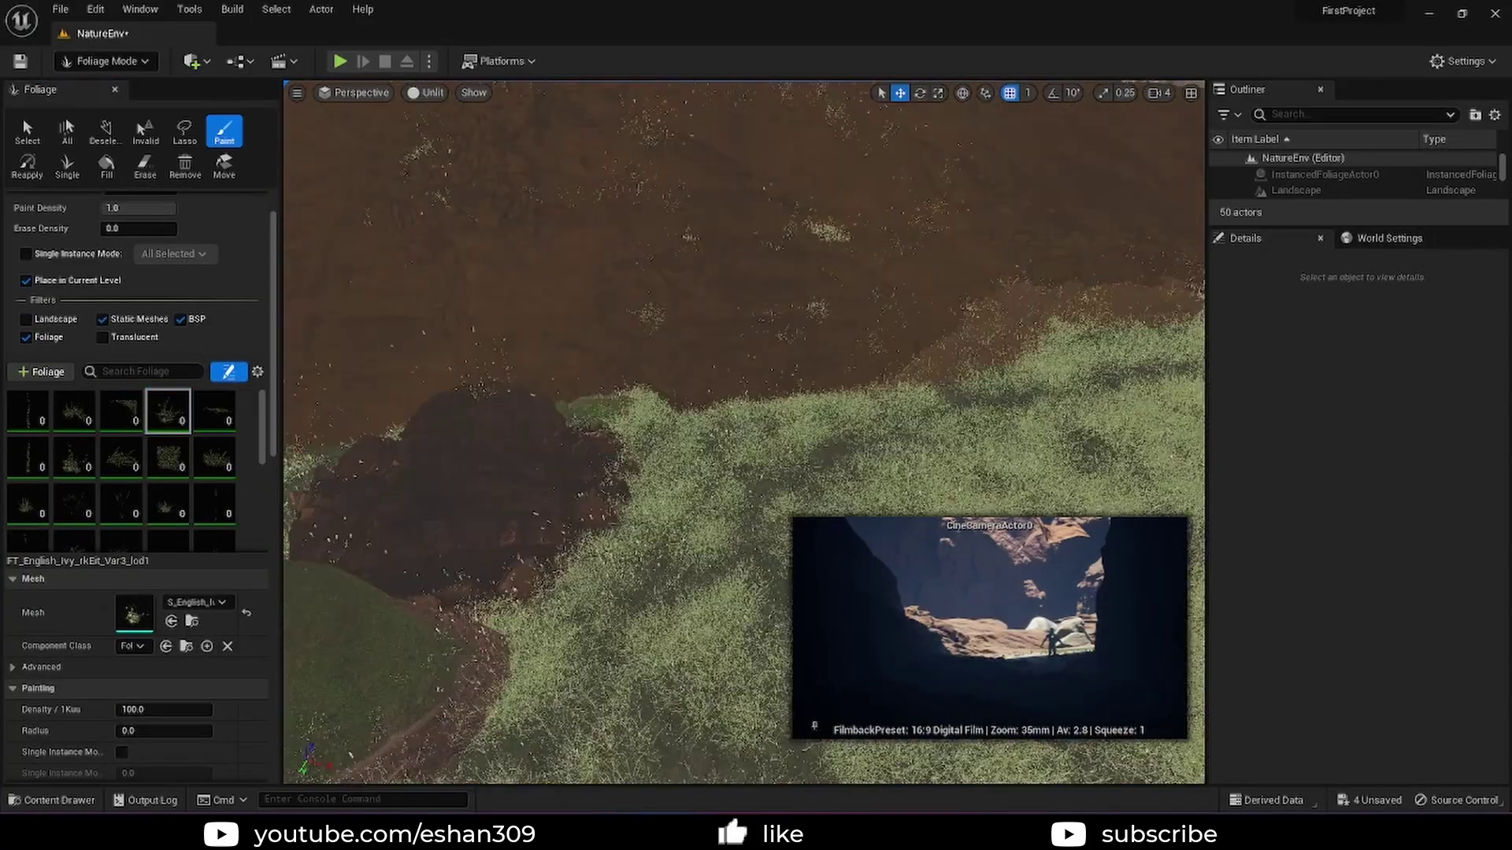
pyautogui.rightClick(162, 413)
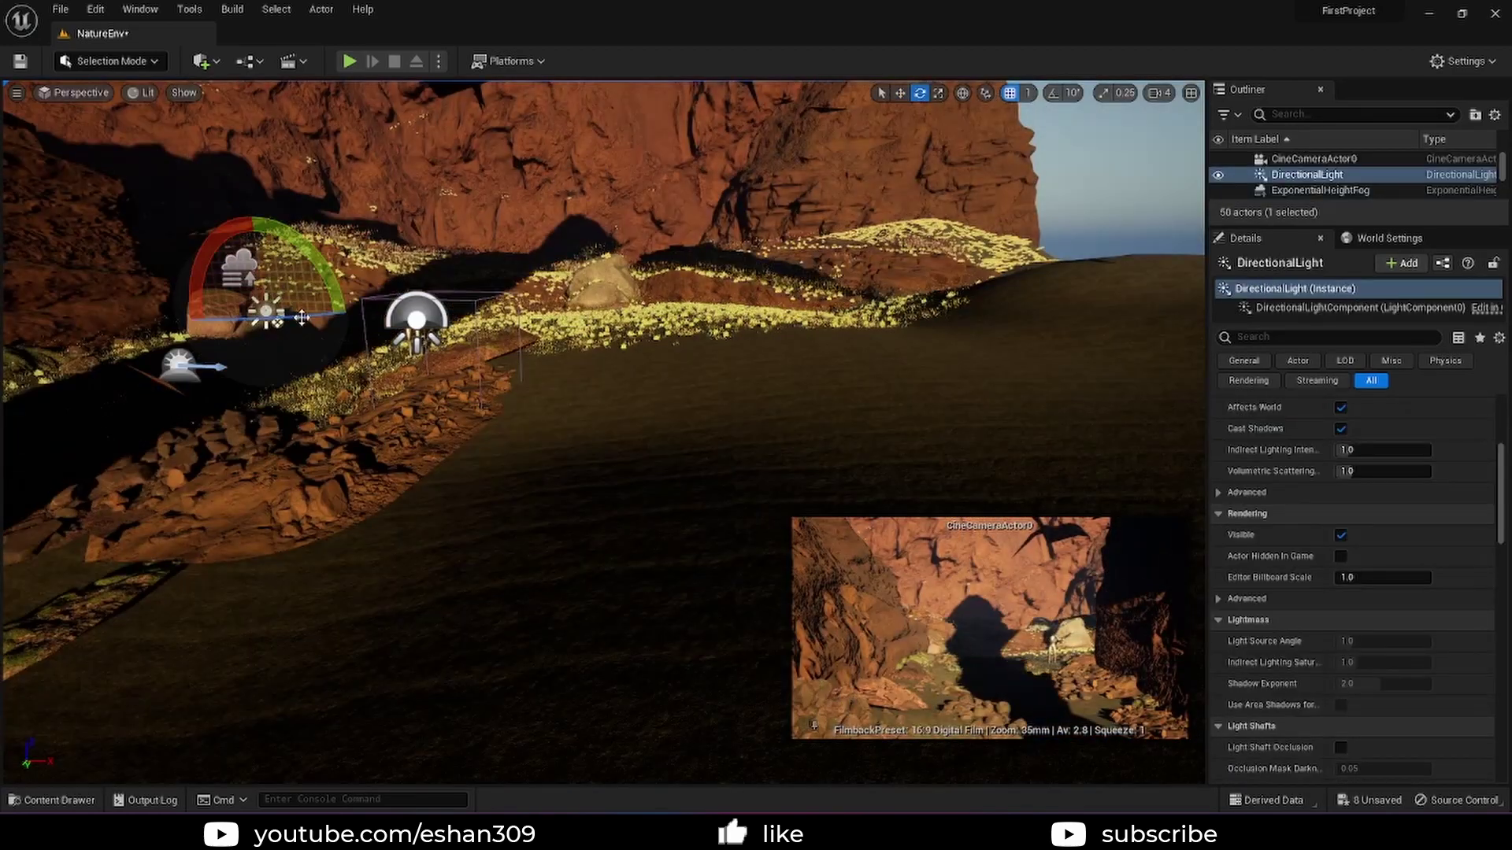
# Lower the directional light's angle so warm sunlight rakes across the sandstone and grass
pyautogui.moveTo(356, 312)
pyautogui.mouseDown()
pyautogui.moveTo(338, 346)
pyautogui.moveTo(349, 320)
pyautogui.mouseUp()
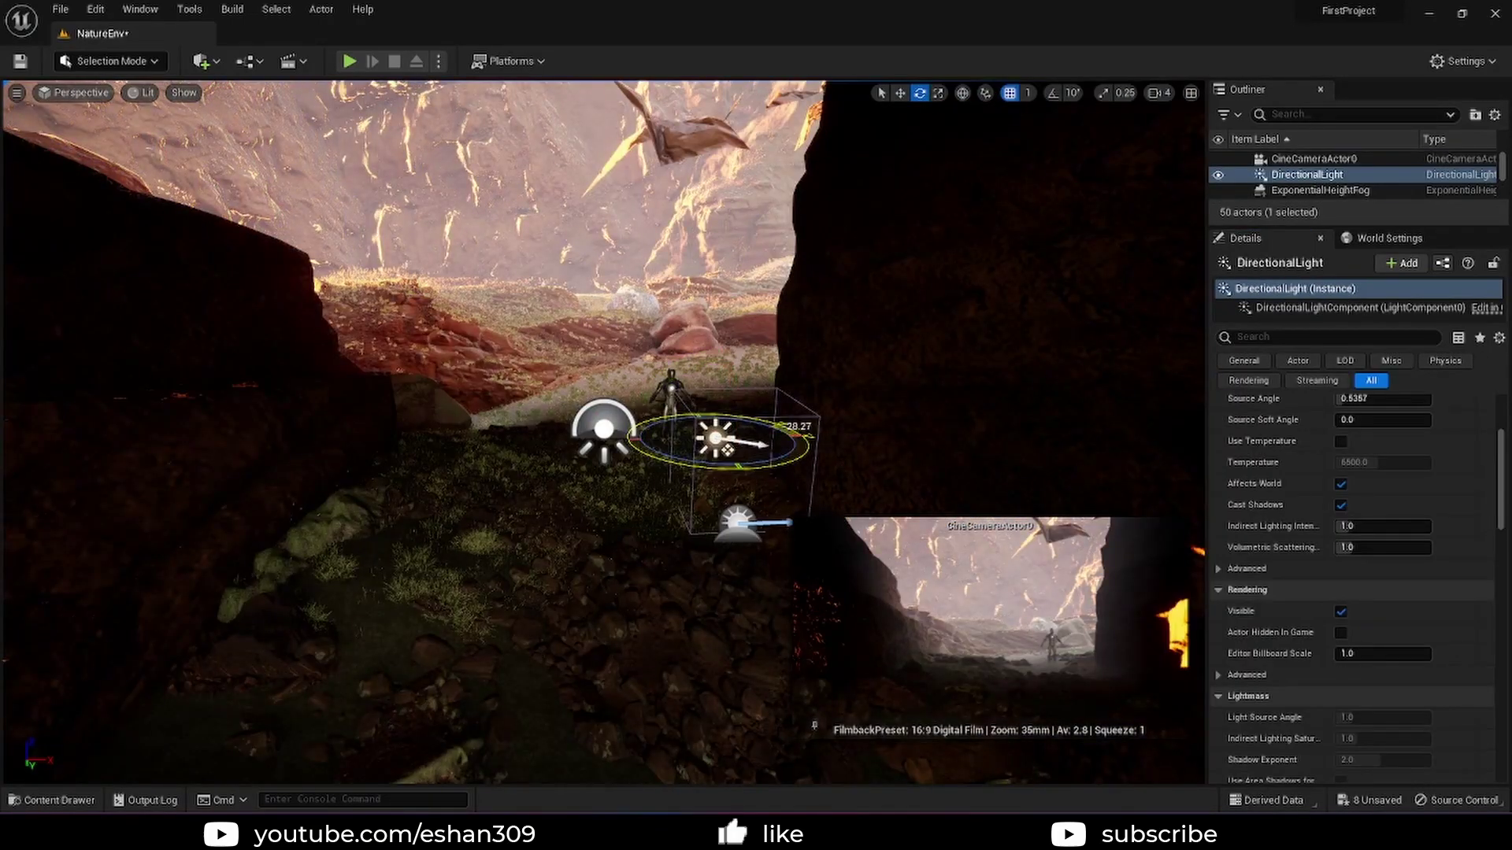
pyautogui.moveTo(796, 428); pyautogui.dragTo(799, 429)
pyautogui.moveTo(701, 445); pyautogui.dragTo(726, 449)
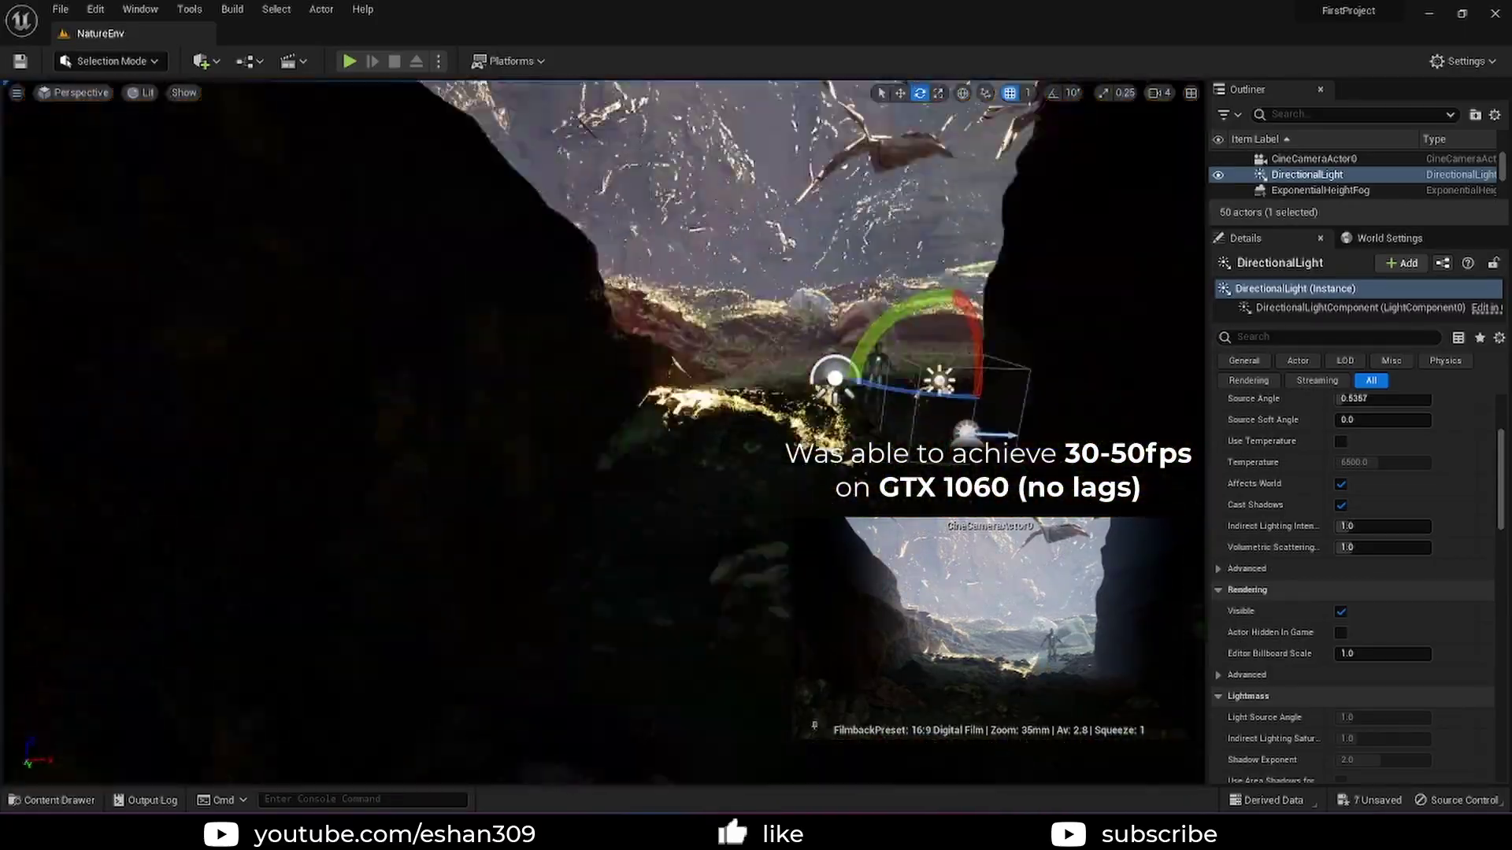
# Select the floating sandstone cliff rocks and tilt them slightly
pyautogui.click(629, 181)
pyautogui.press('w')
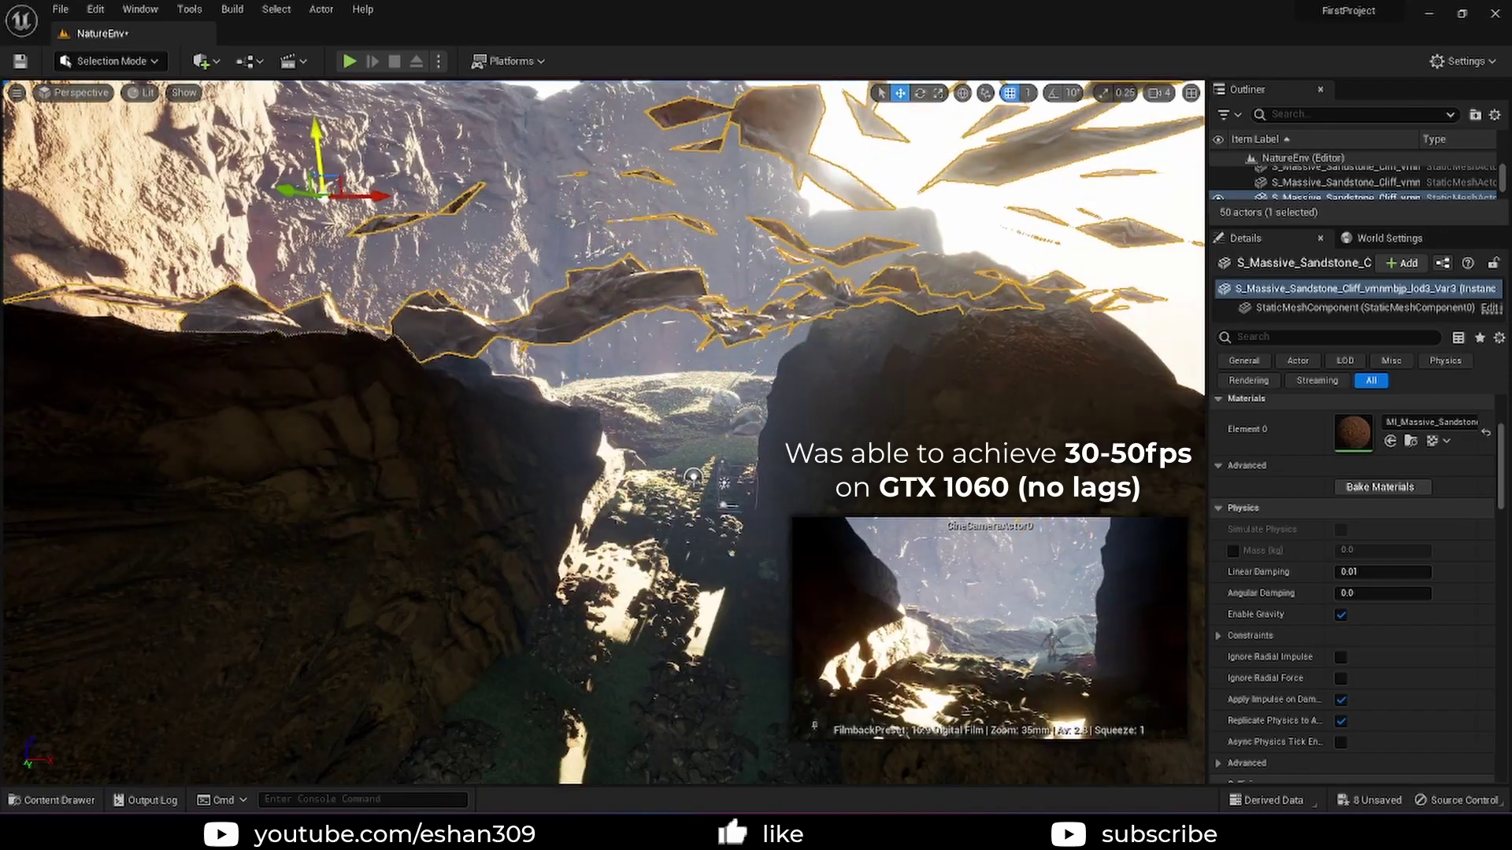
pyautogui.press('e')
pyautogui.moveTo(303, 273); pyautogui.dragTo(260, 315)
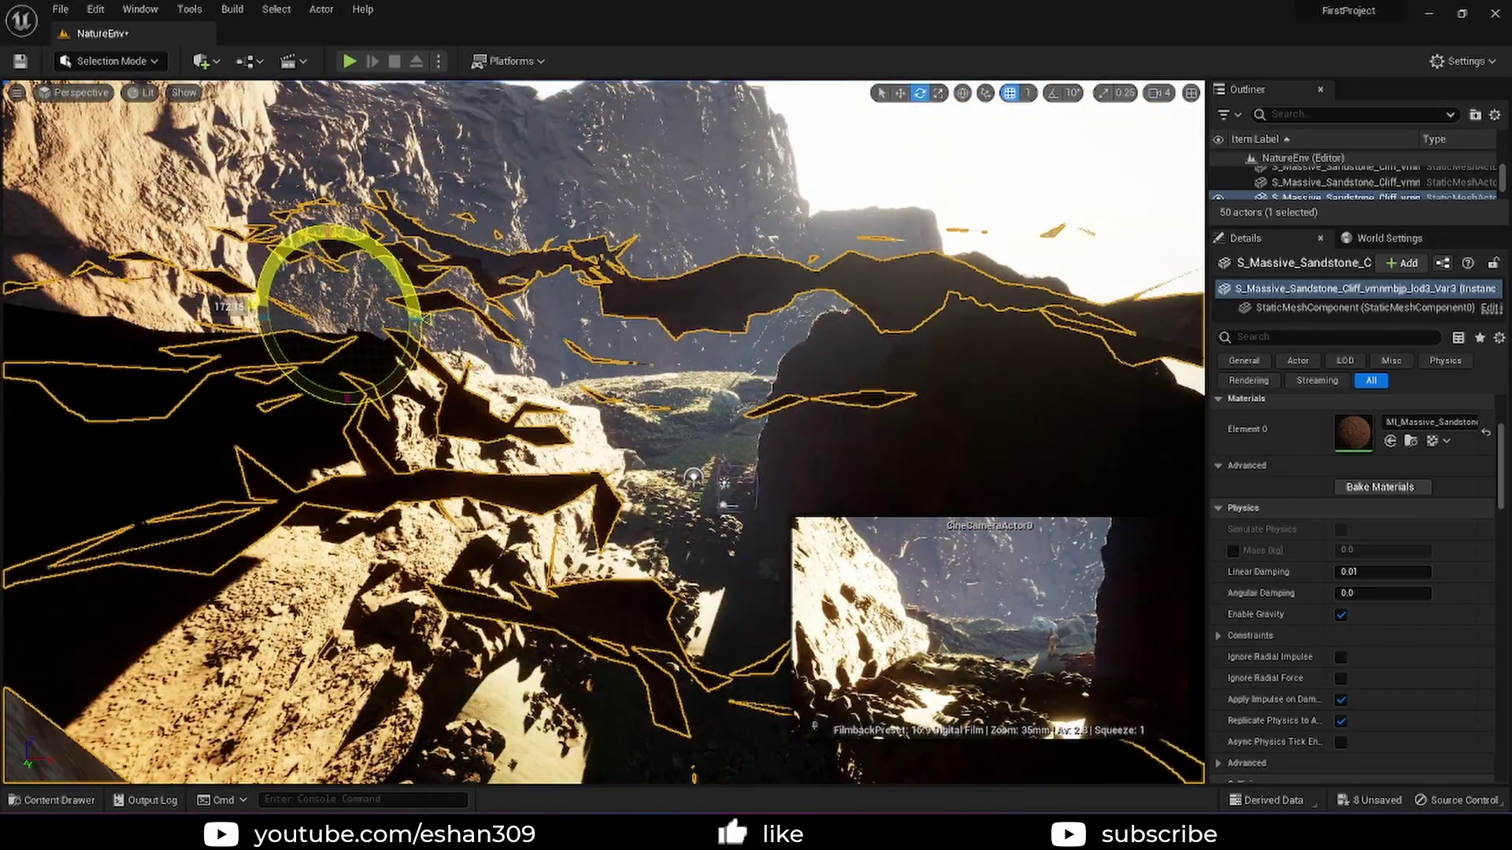
pyautogui.moveTo(293, 241); pyautogui.dragTo(405, 386, button='right')
# Raise the cliff about 190 units and undo the unwanted rotations
pyautogui.scroll(5, 1355, 552)
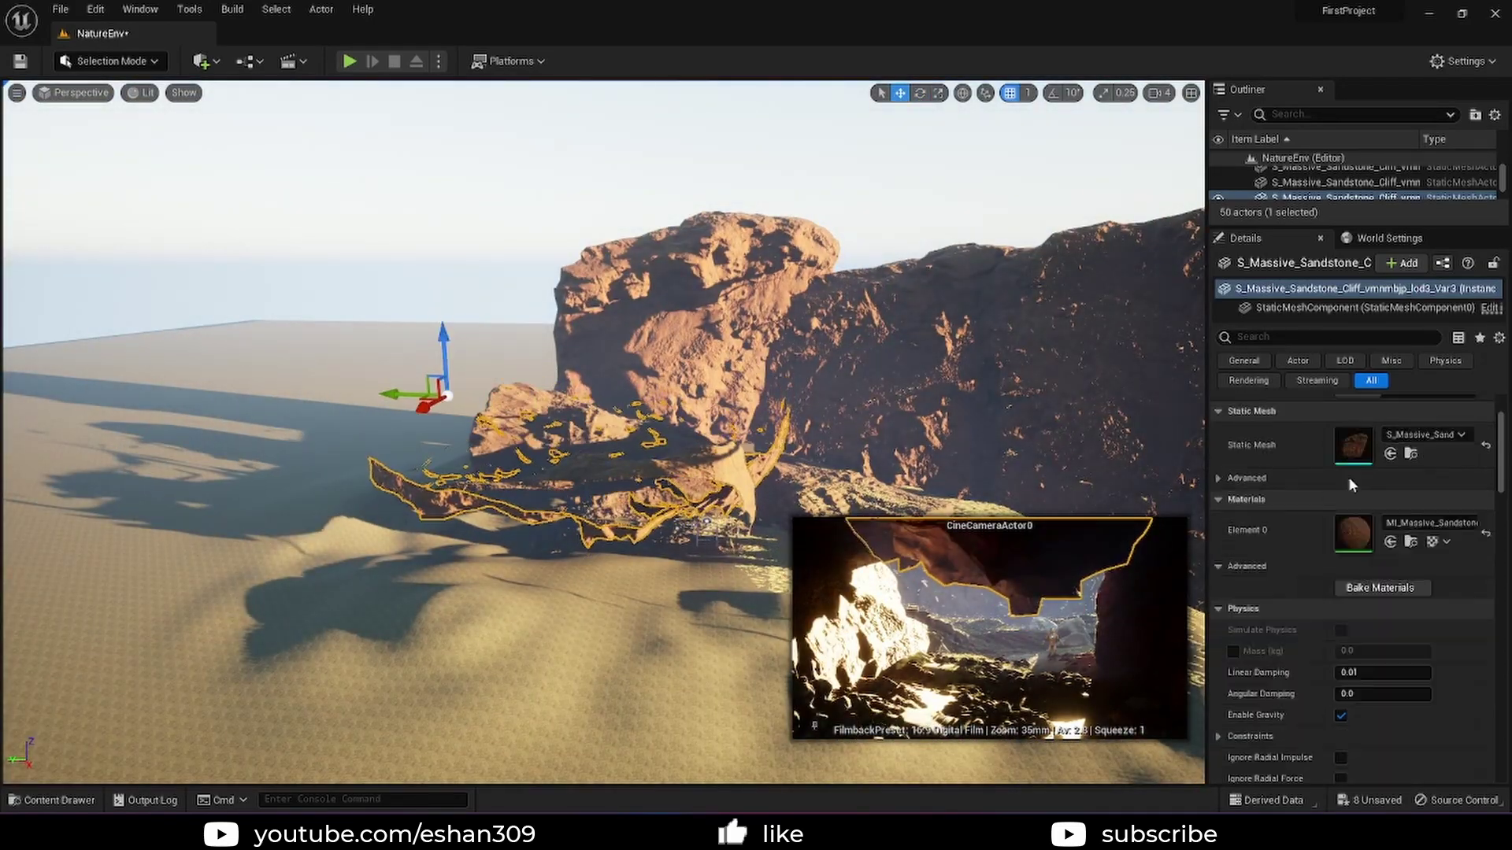
pyautogui.moveTo(675, 407); pyautogui.dragTo(676, 407, button='right')
pyautogui.press('e')
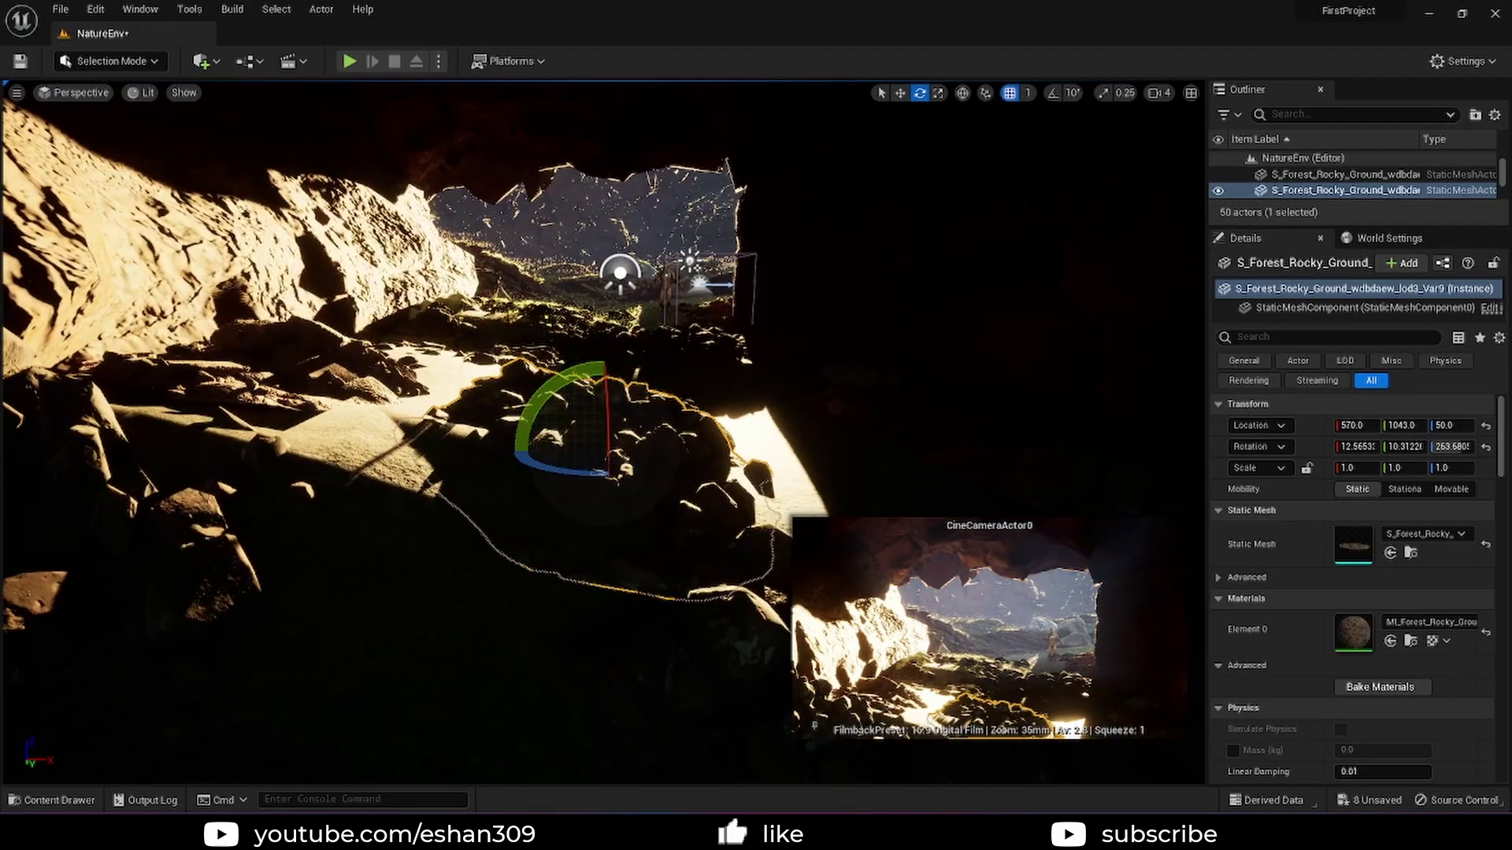
pyautogui.moveTo(1451, 425); pyautogui.dragTo(1492, 425)
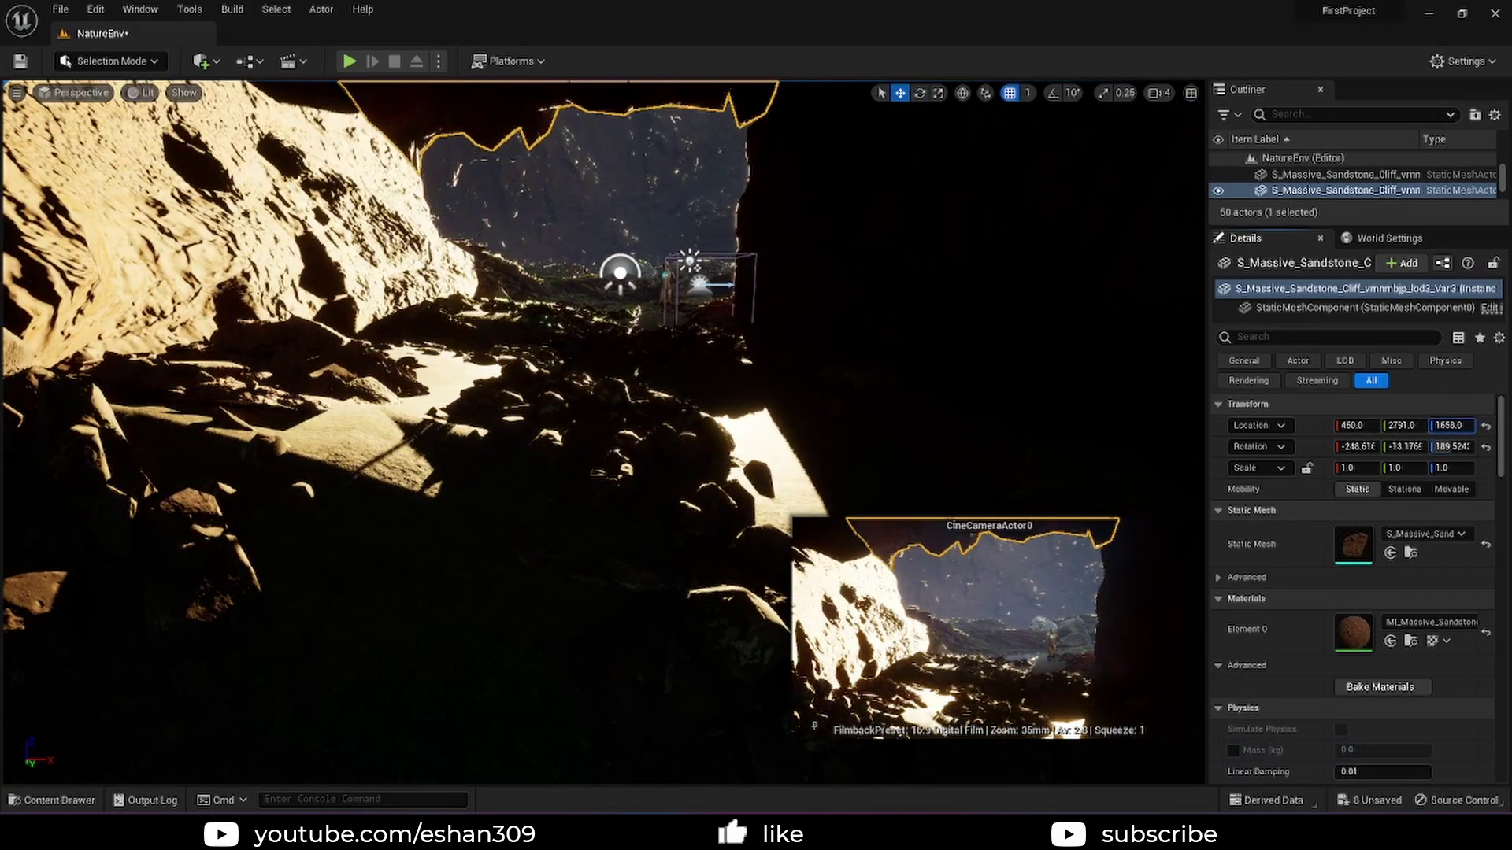
pyautogui.hotkey('ctrl', 'z')
pyautogui.hotkey('ctrl', 'z')
pyautogui.hotkey('ctrl', 'z')
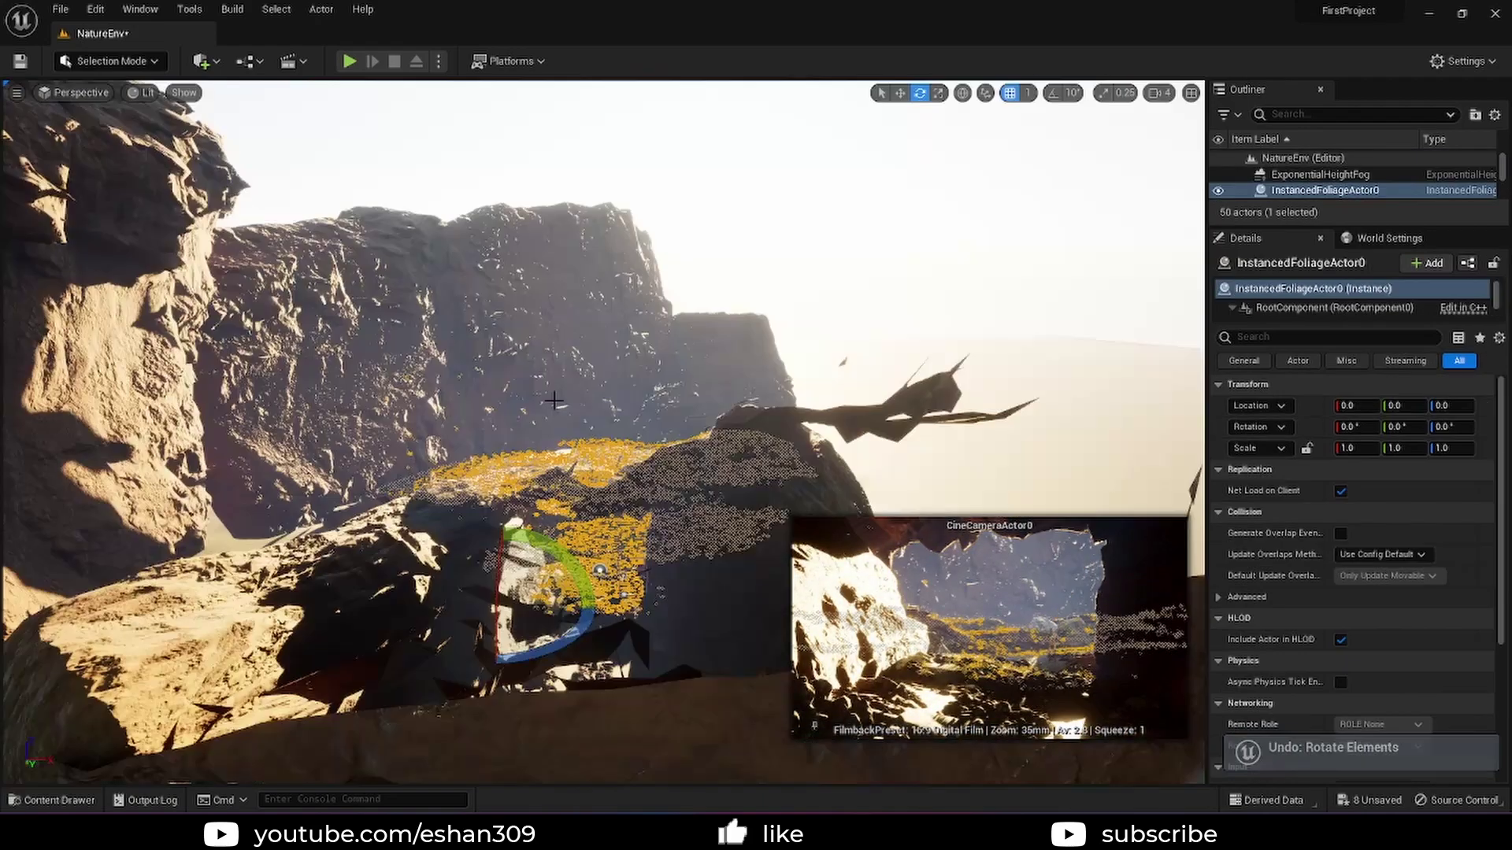
pyautogui.press('q')
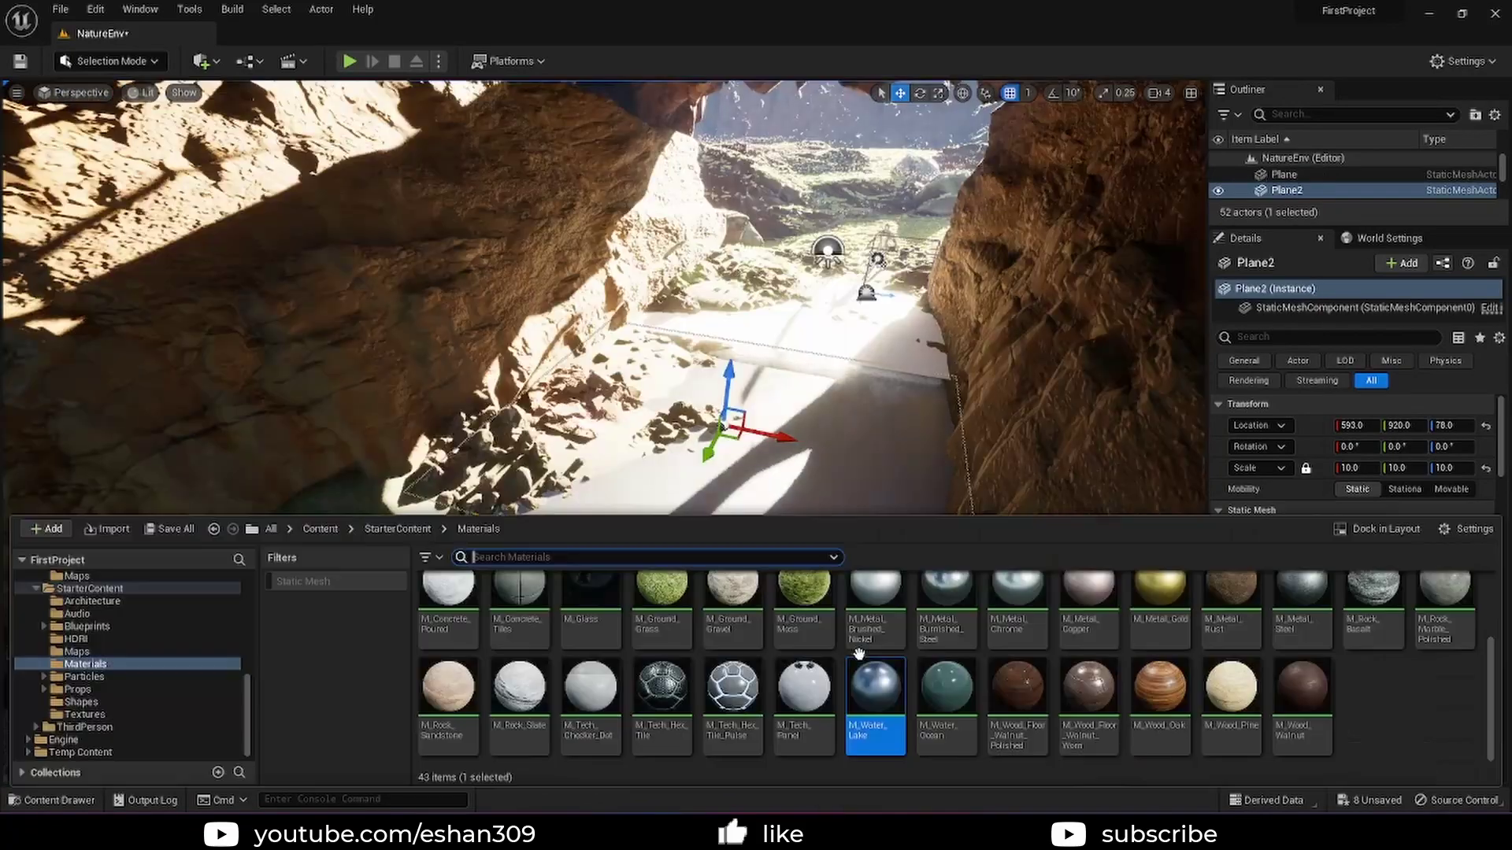
# Apply M_Water_Lake to the cave plane and enable the Water plugin, accepting its warning
pyautogui.moveTo(867, 677); pyautogui.dragTo(787, 410)
pyautogui.moveTo(787, 410); pyautogui.dragTo(787, 409, button='right')
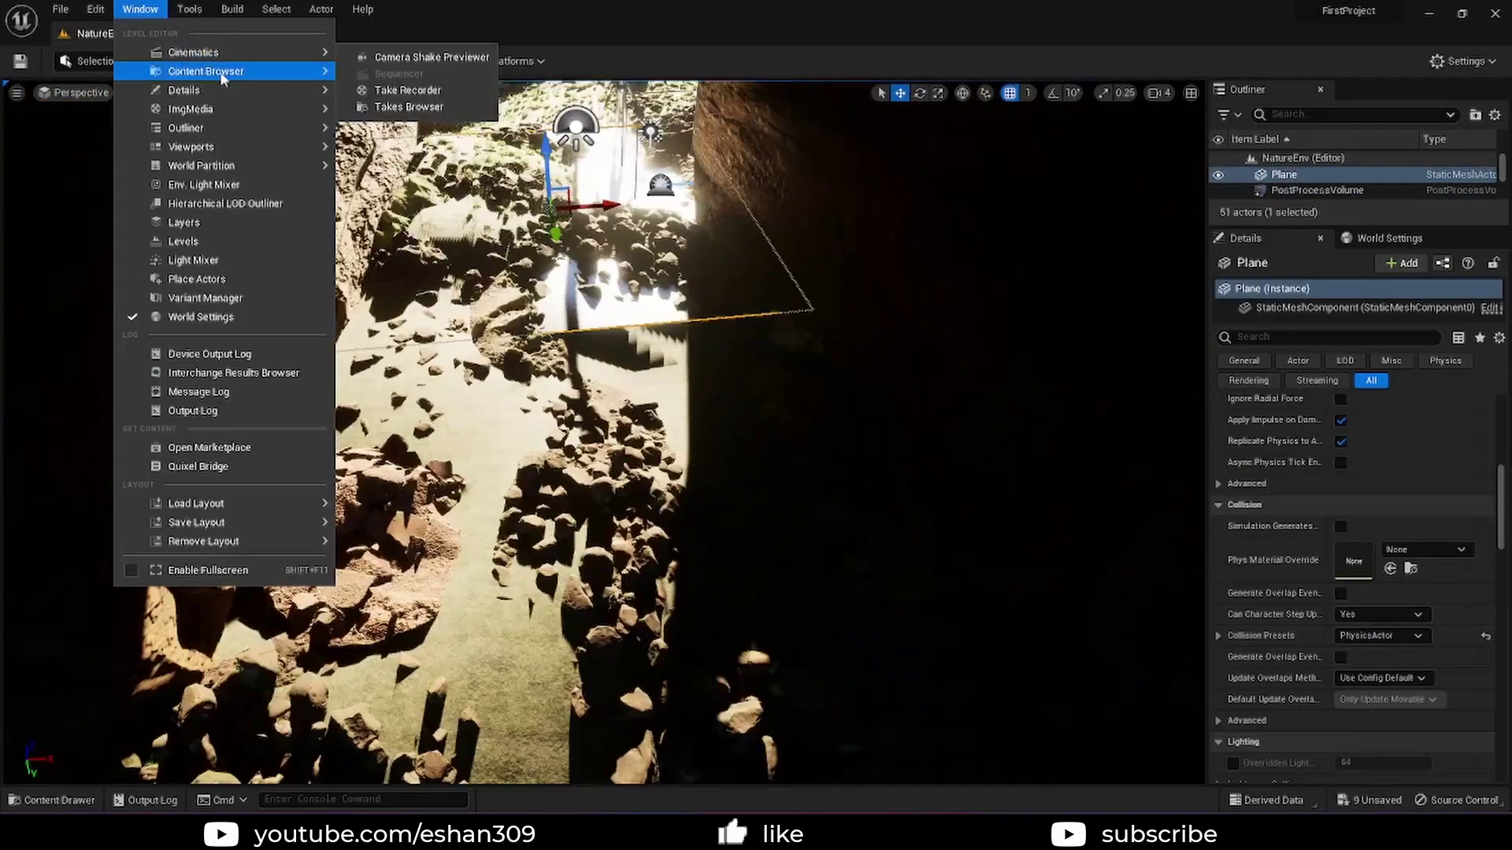
pyautogui.moveTo(289, 15)
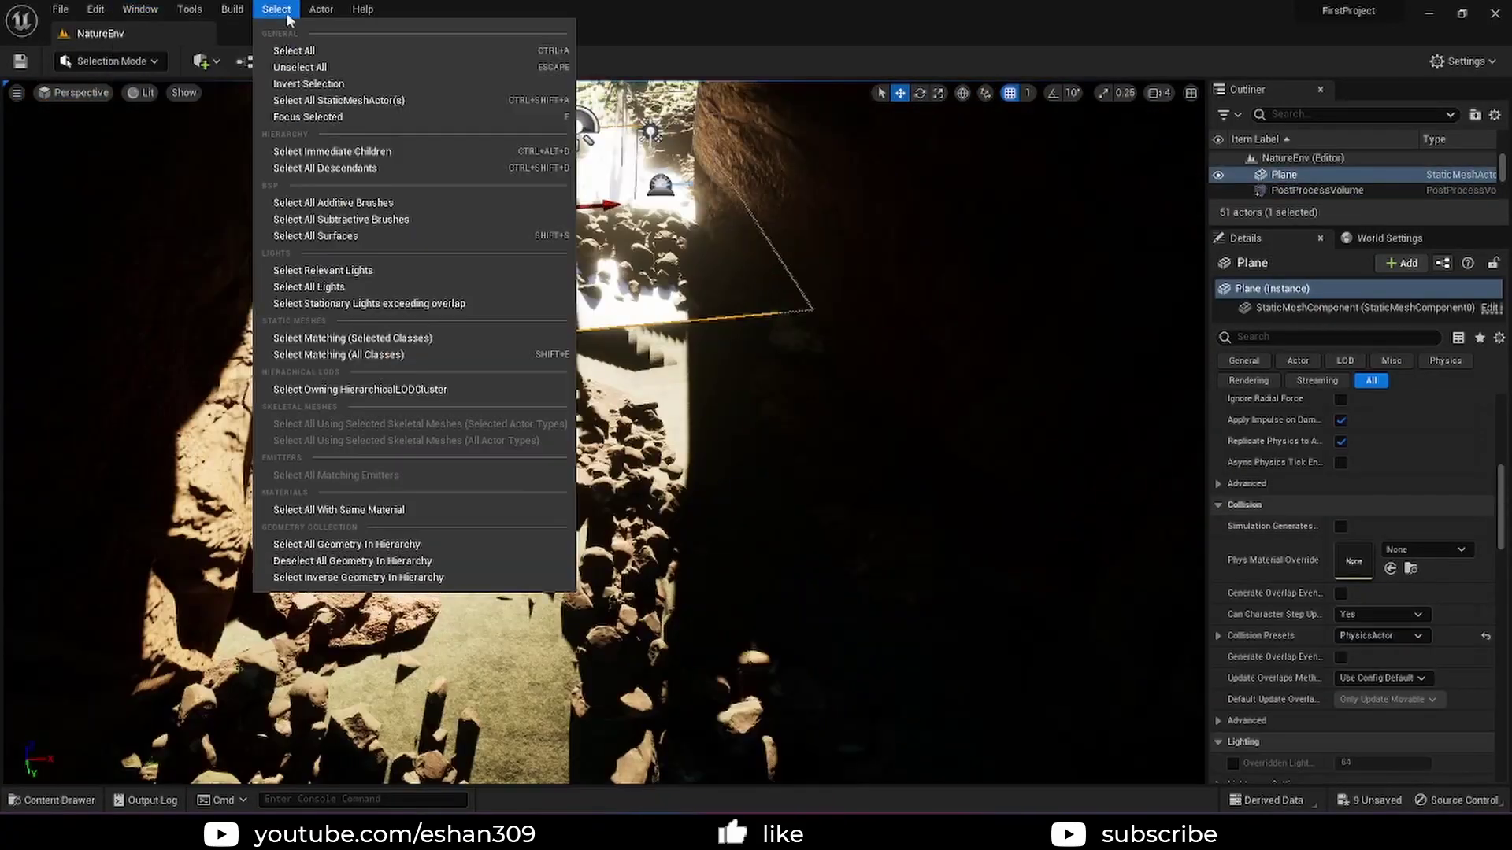
pyautogui.click(126, 290)
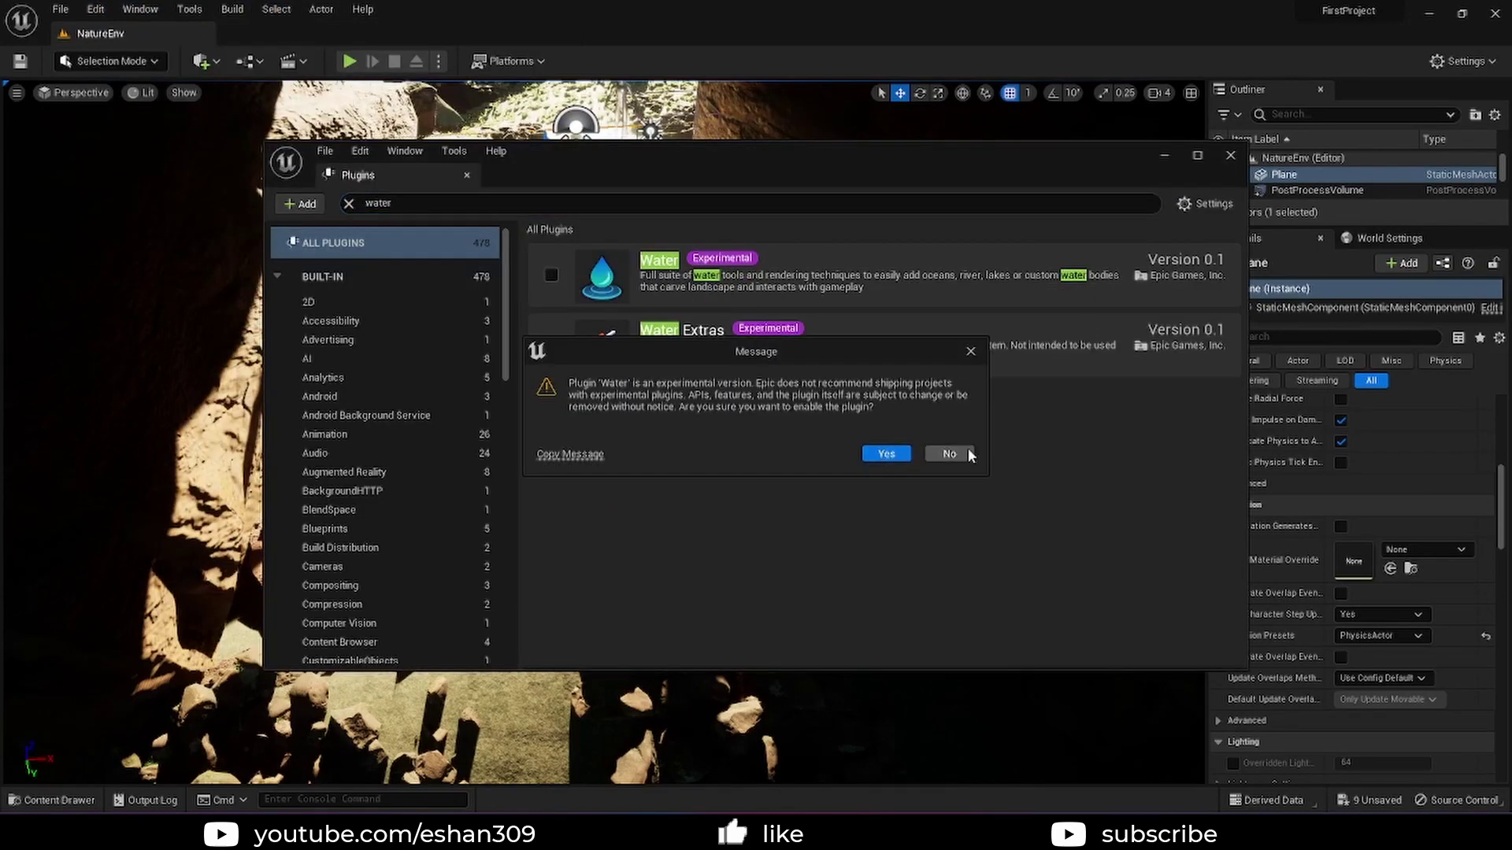
pyautogui.click(949, 454)
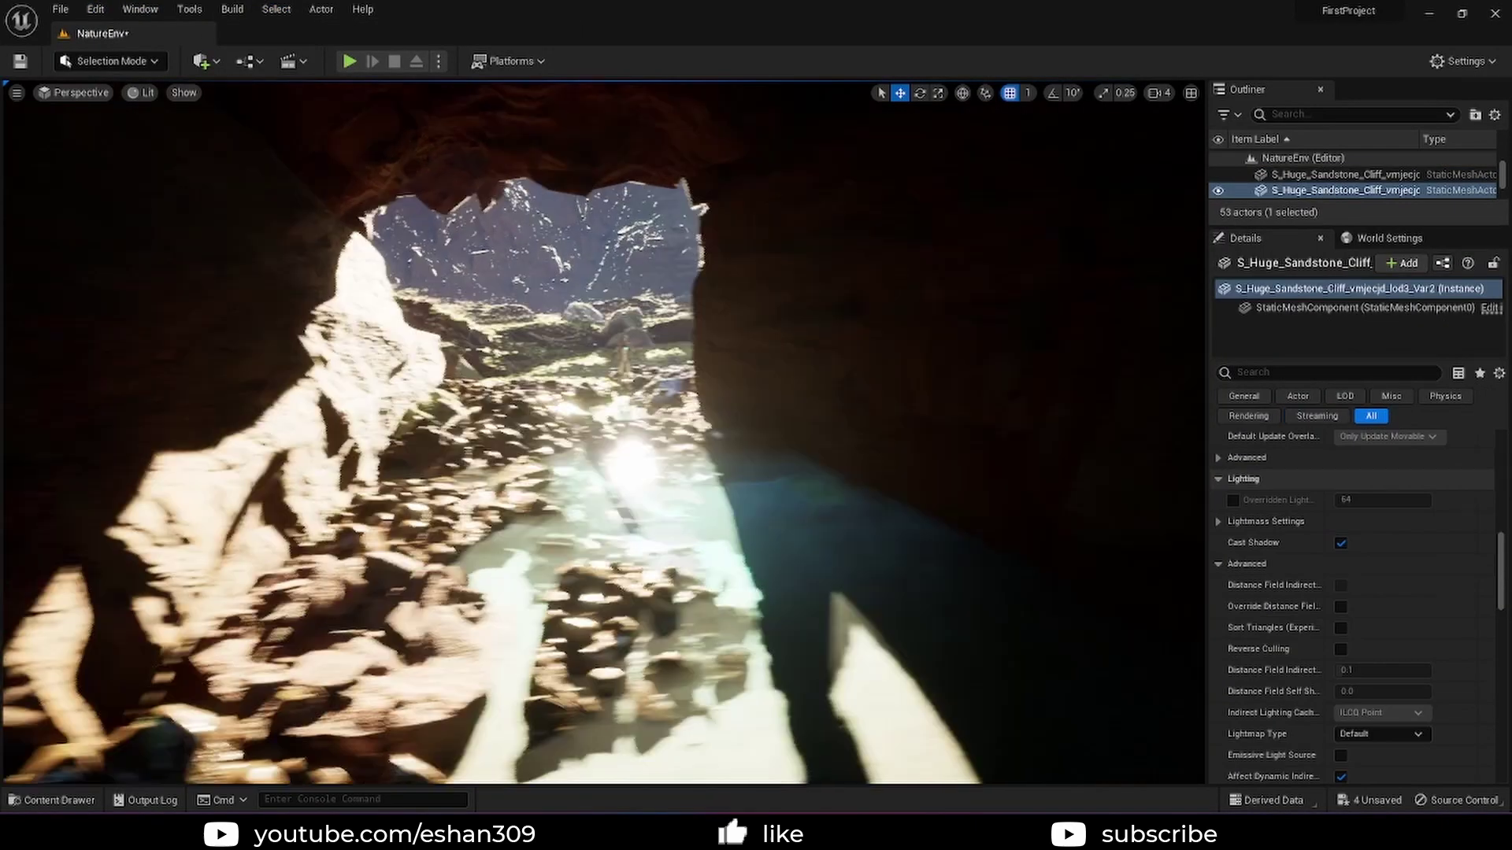
pyautogui.moveTo(689, 537); pyautogui.dragTo(686, 537, button='right')
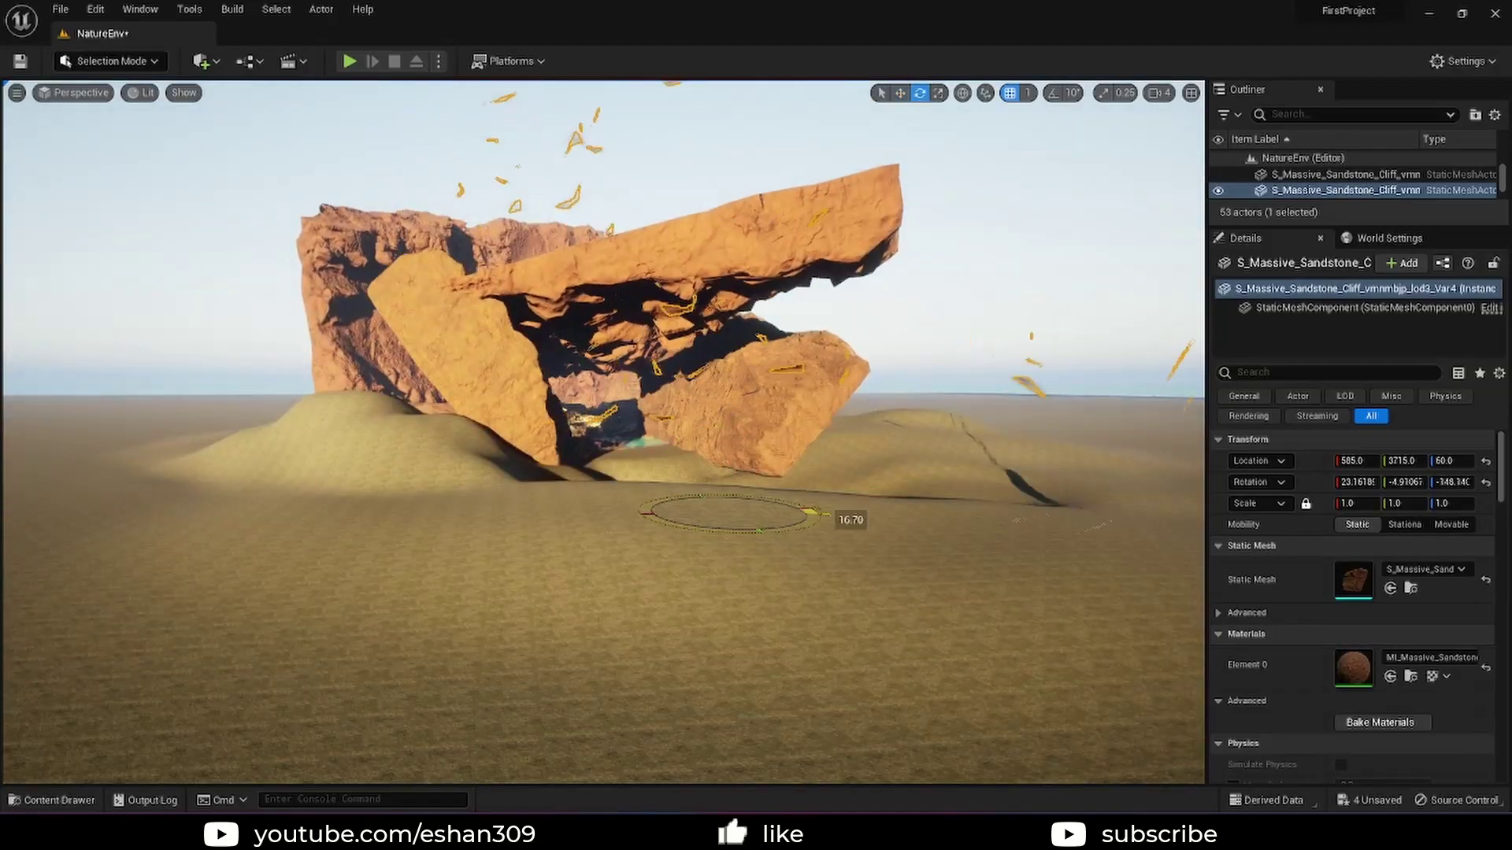
# Undo the last cliff move and inspect the HLODWater Absorption colour picker
pyautogui.hotkey('ctrl', 'z')
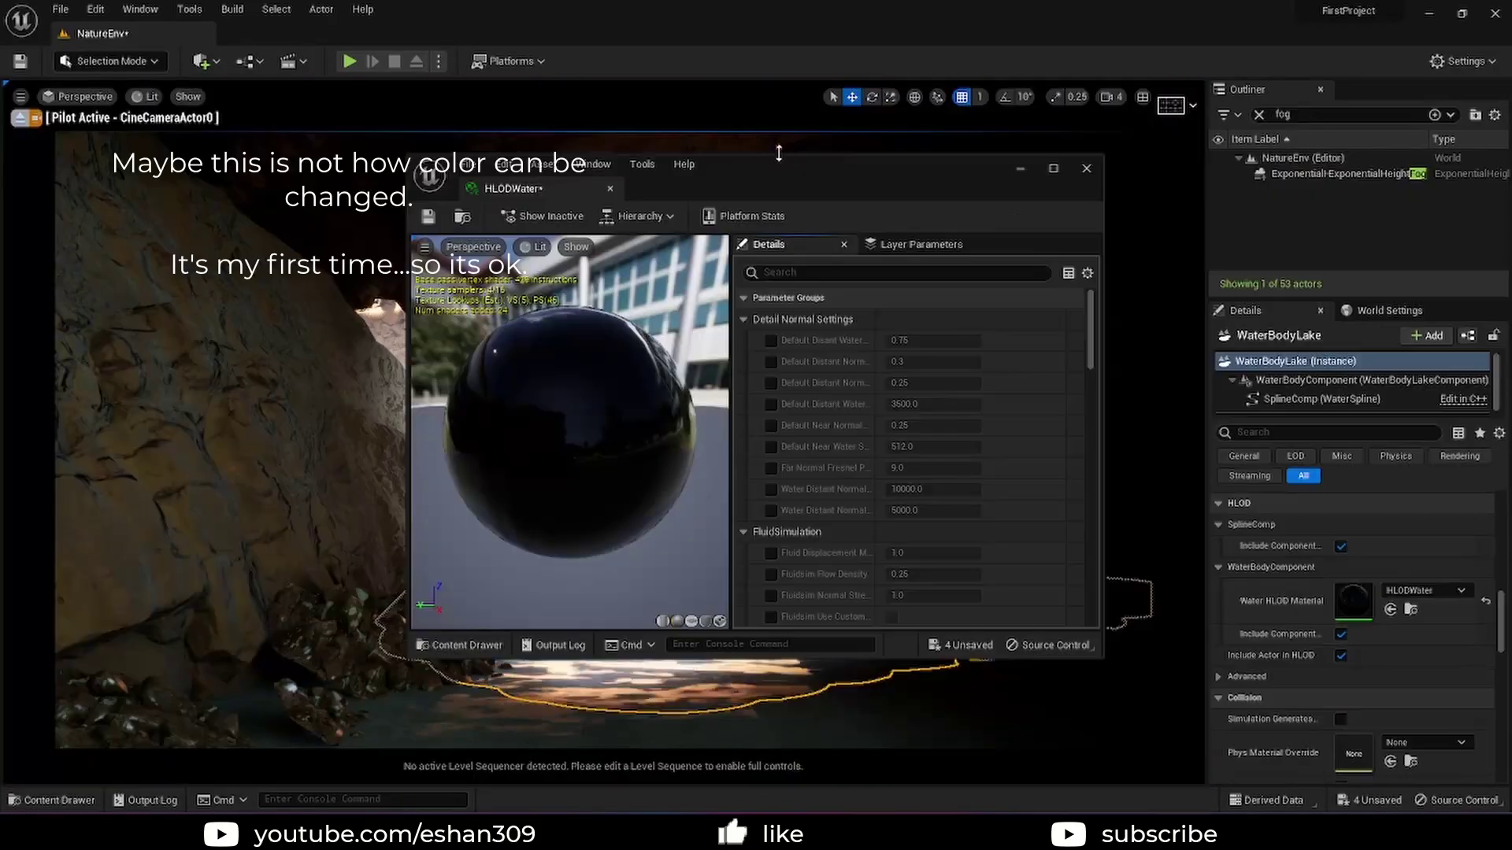
pyautogui.scroll(-5, 1430, 439)
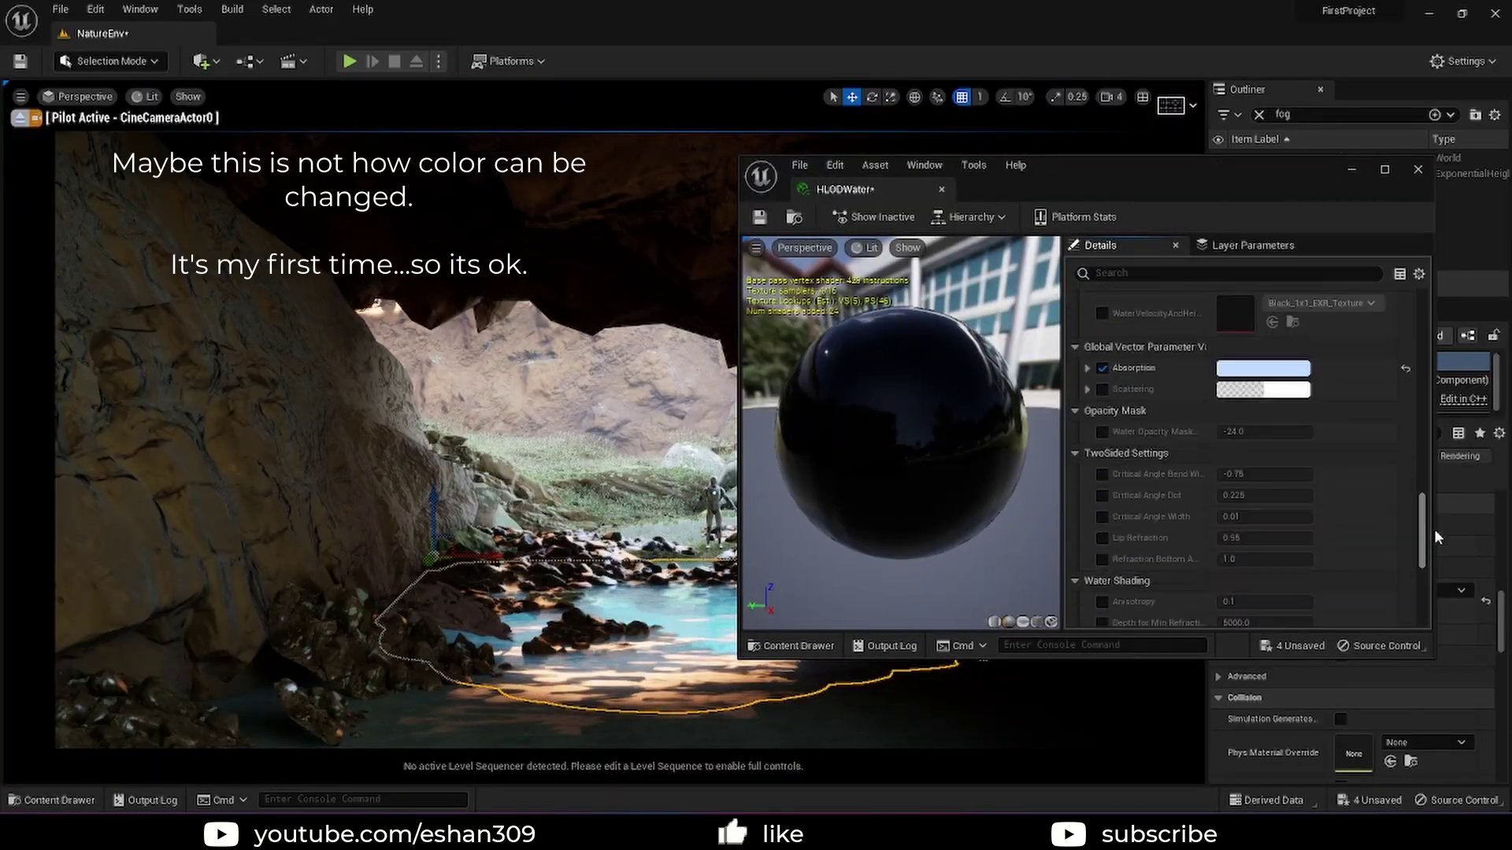
pyautogui.click(1263, 368)
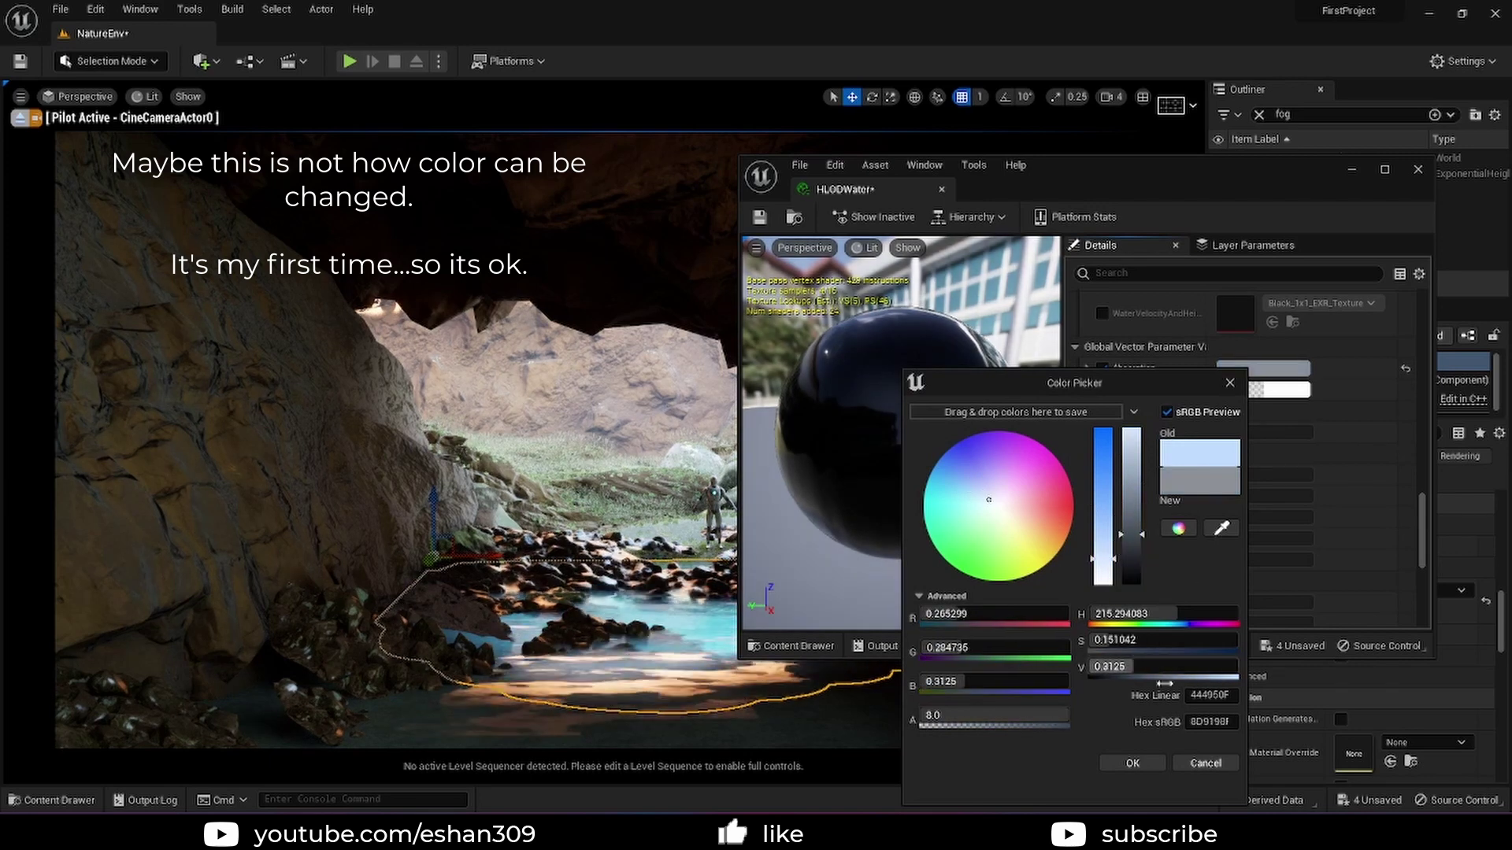
pyautogui.click(1132, 763)
# Expand Material Property Overrides, nudge the Water Albedo alpha, then cancel the Albedo colour change
pyautogui.scroll(-3, 1097, 418)
pyautogui.click(1075, 528)
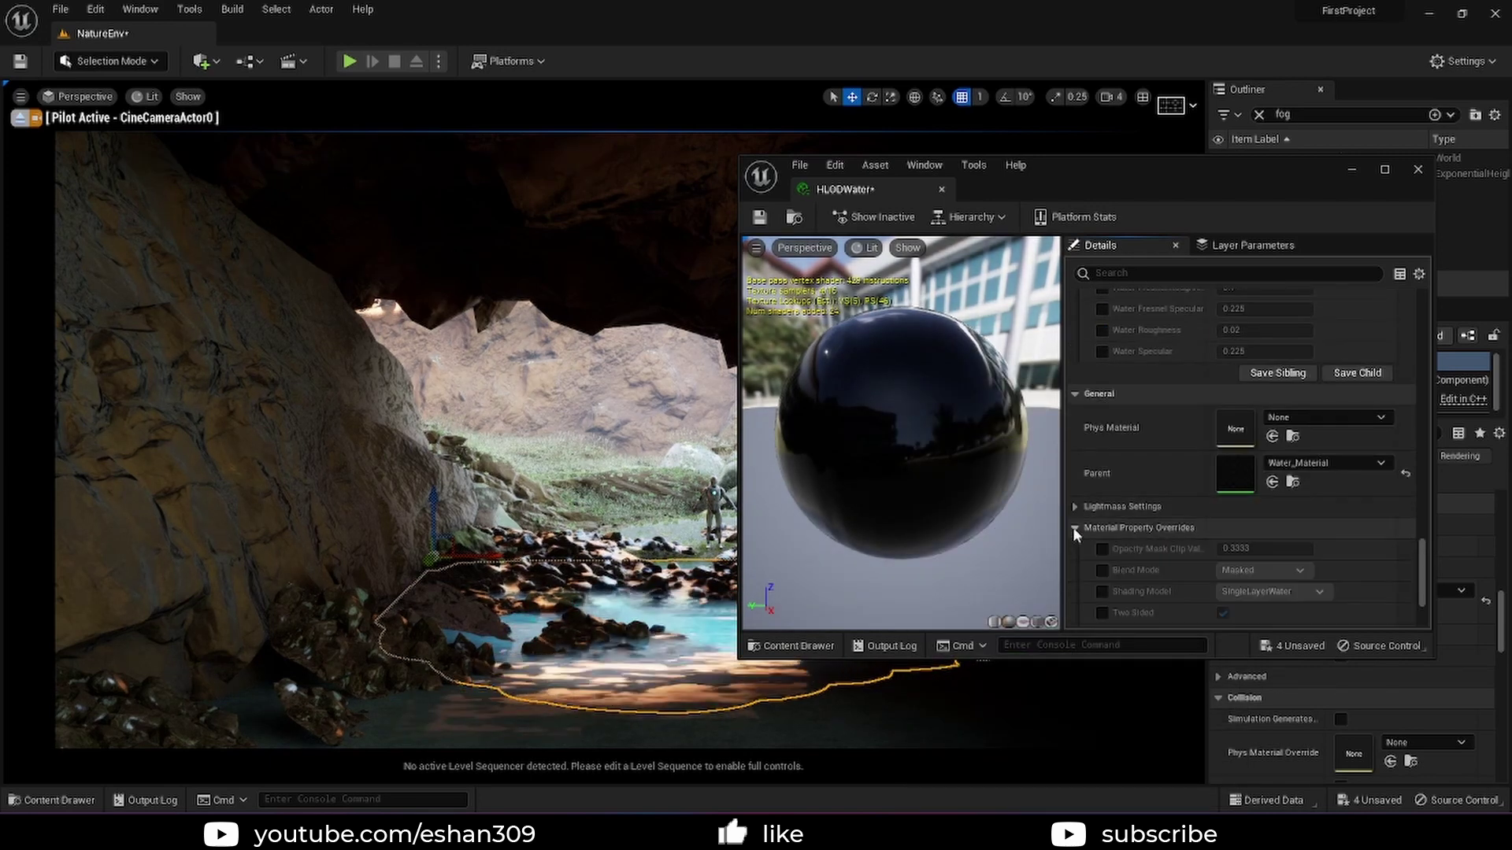
pyautogui.scroll(-5, 1073, 488)
pyautogui.scroll(10, 1083, 472)
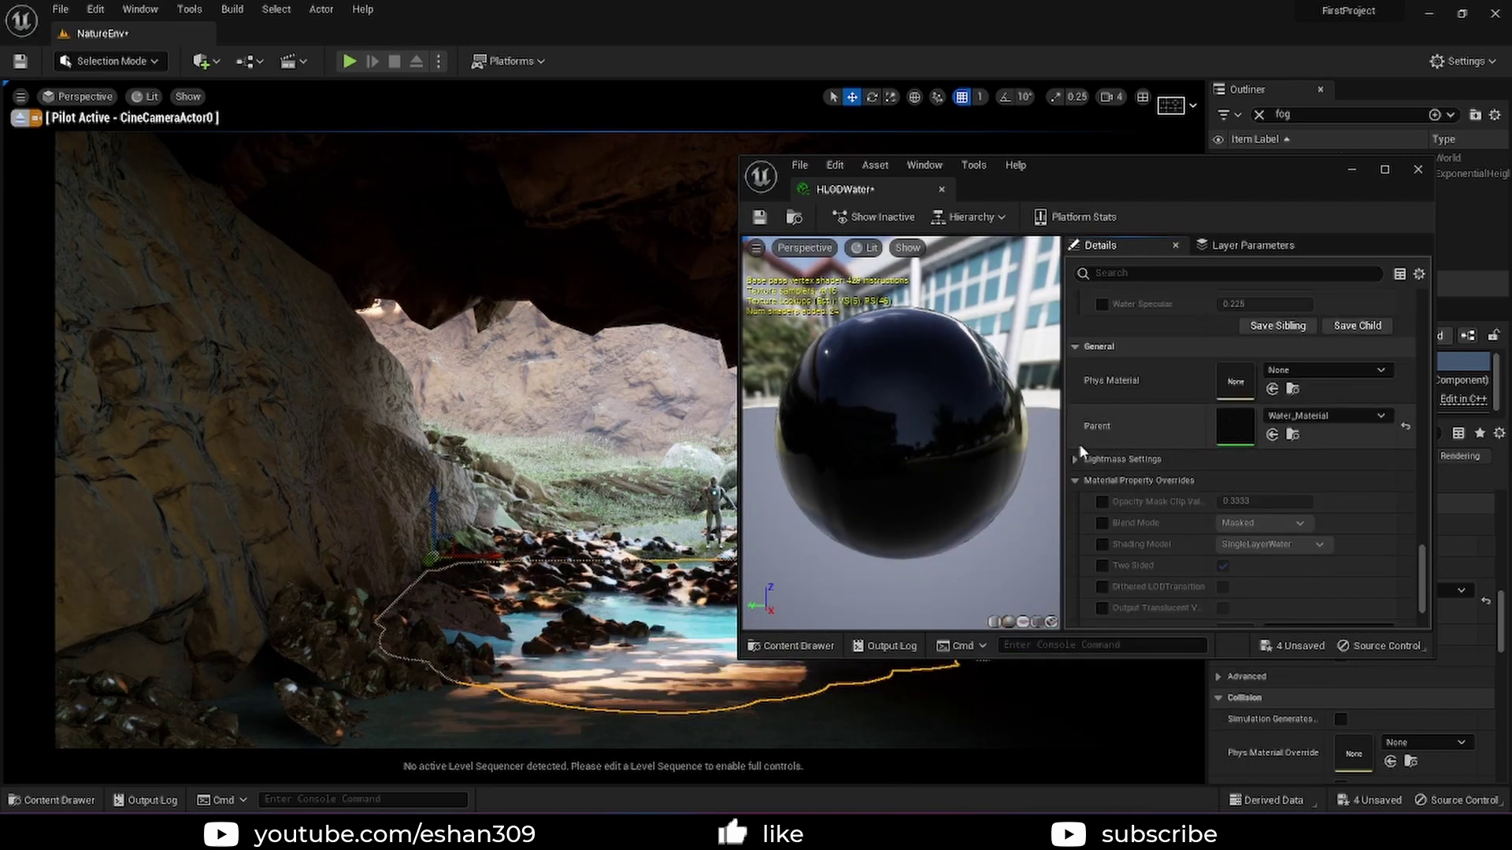
pyautogui.moveTo(1264, 509); pyautogui.dragTo(1299, 509)
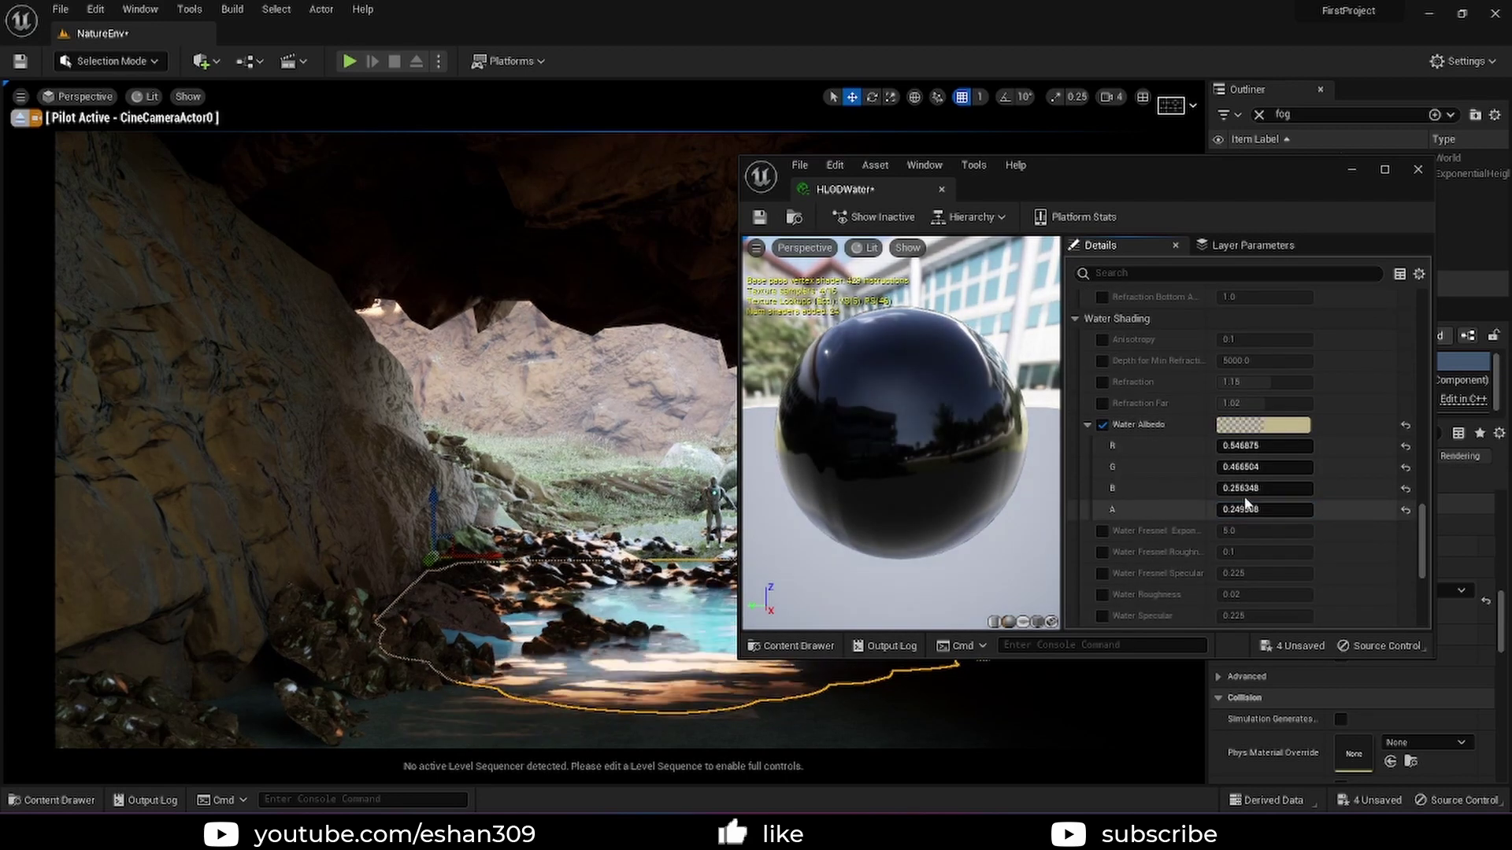
pyautogui.click(1263, 426)
pyautogui.press('Escape')
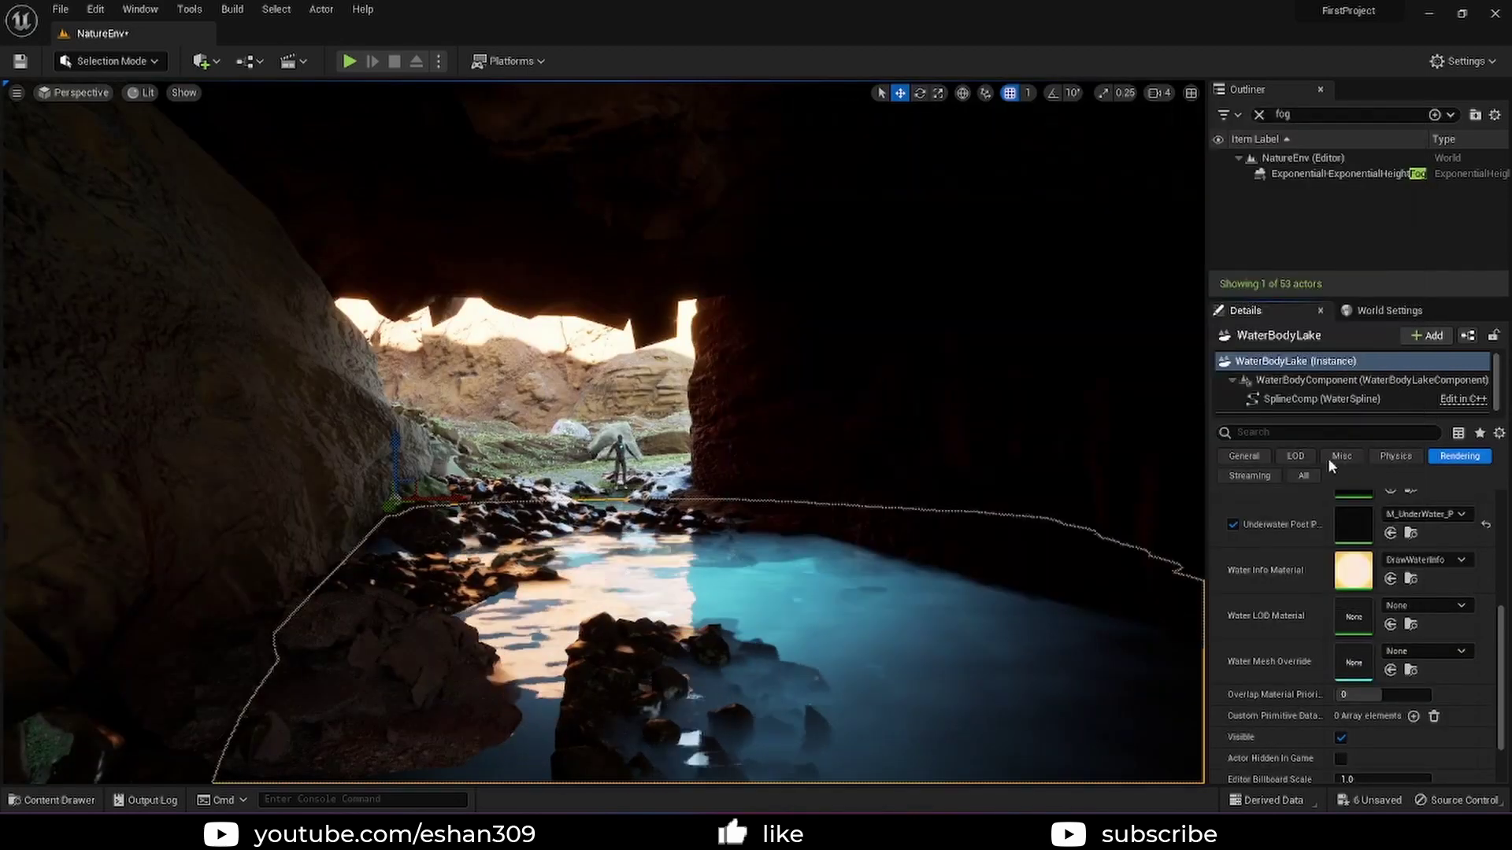
# Select the lake's WaterBodyComponent and toggle its Visible setting off and back on
pyautogui.click(1343, 399)
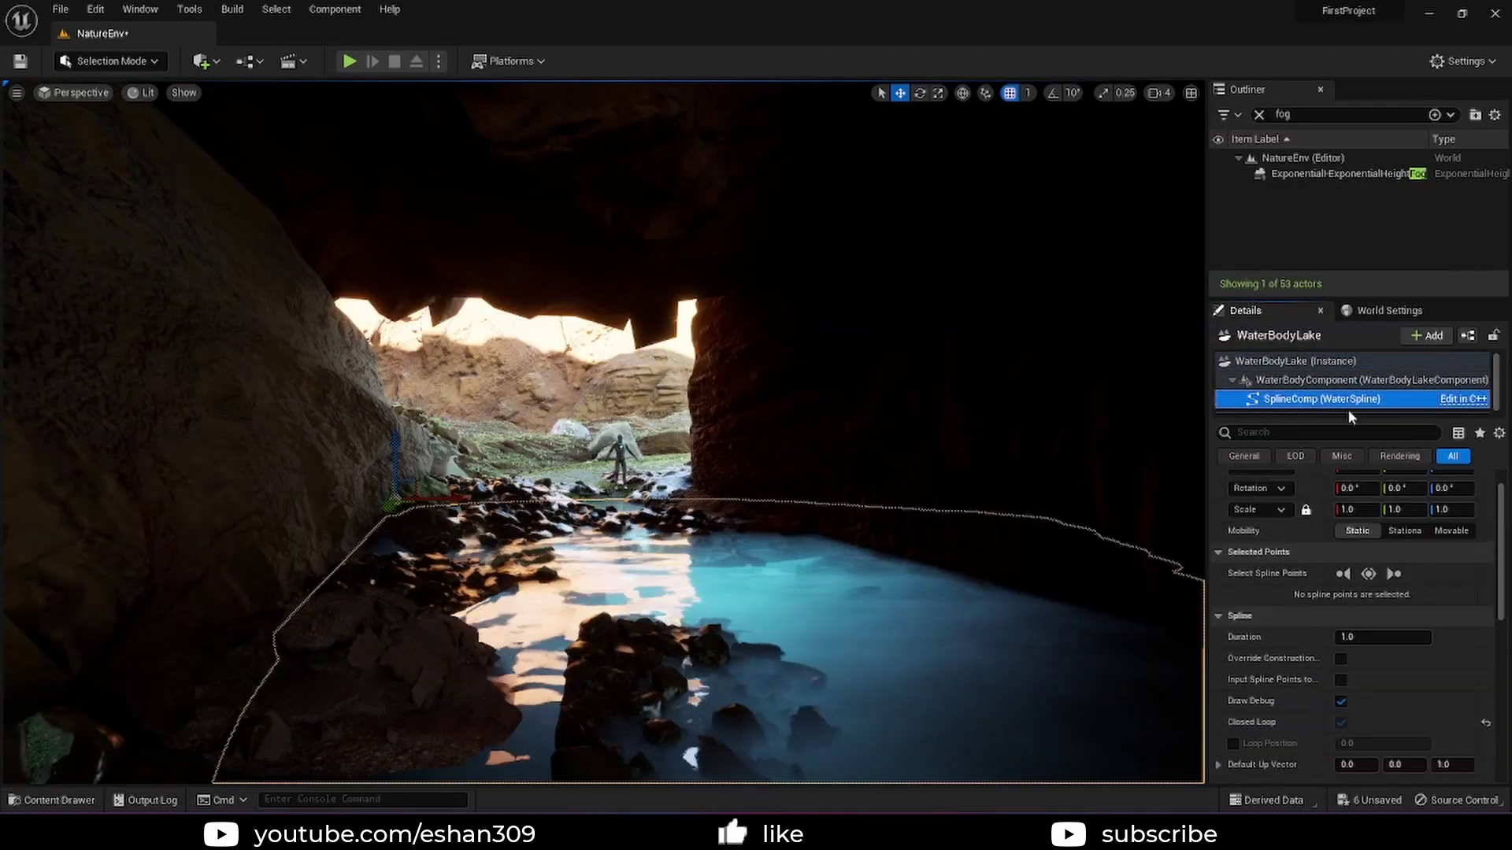
pyautogui.click(1347, 381)
pyautogui.scroll(-3, 1260, 700)
pyautogui.click(1341, 756)
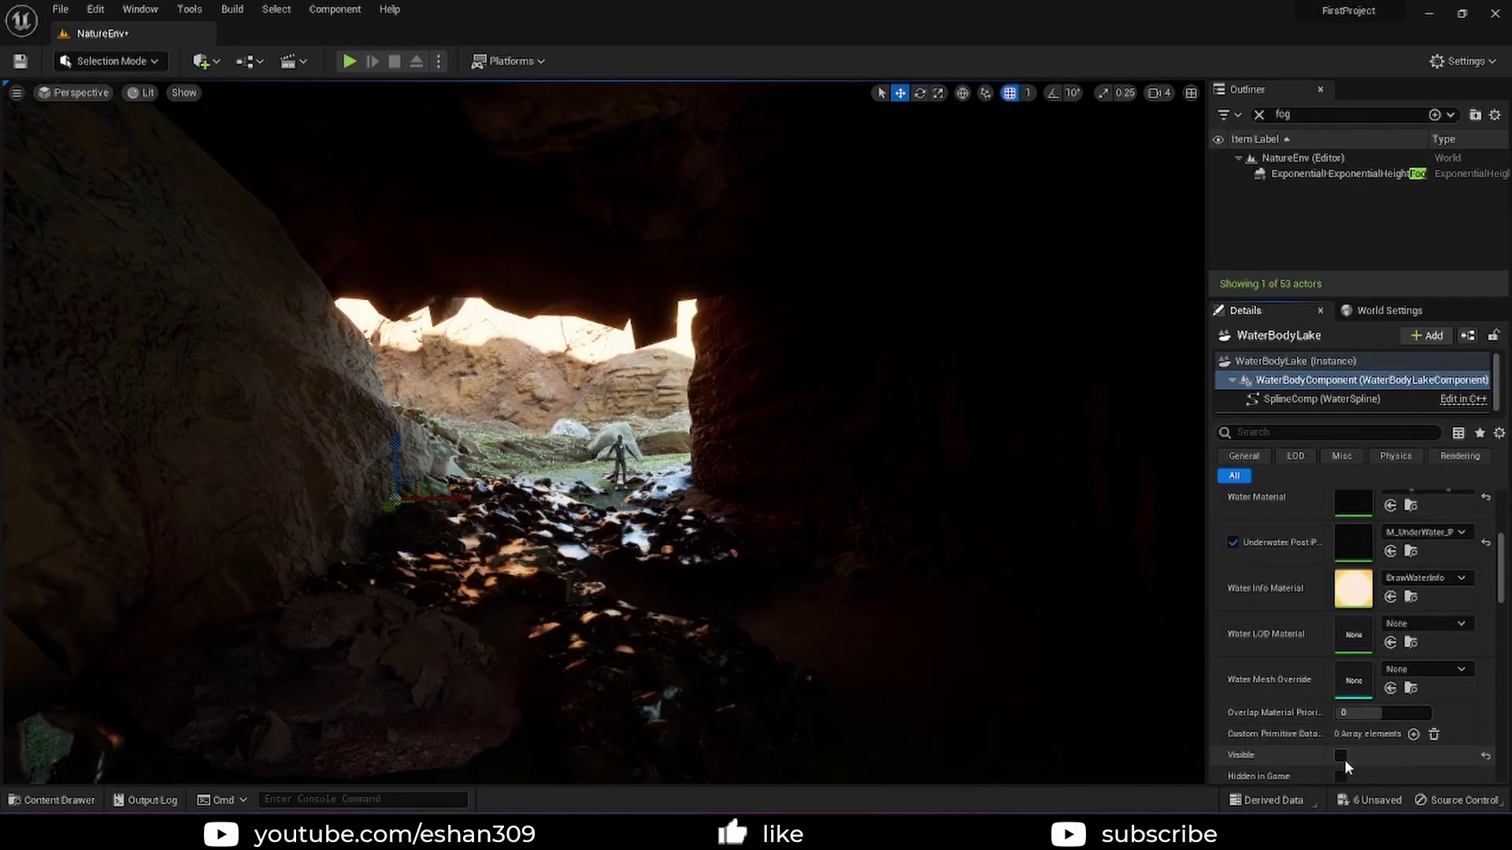
pyautogui.click(1341, 756)
# Browse the Water Content PostProcessing folder, then rotate the sun until the cave mouth glows orange
pyautogui.moveTo(598, 425); pyautogui.dragTo(598, 504, button='right')
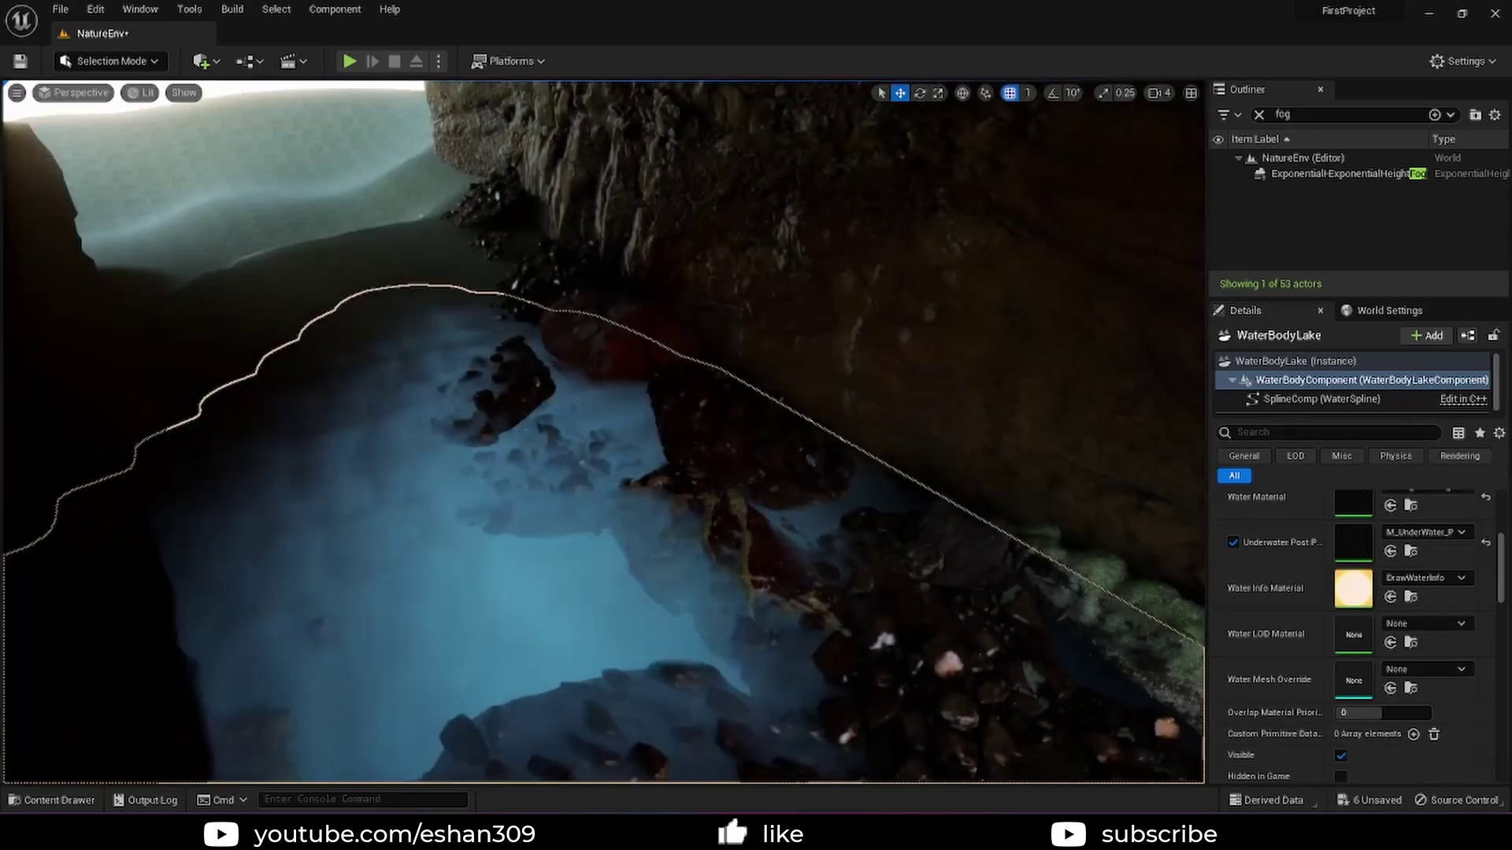
pyautogui.click(1411, 597)
pyautogui.click(1411, 551)
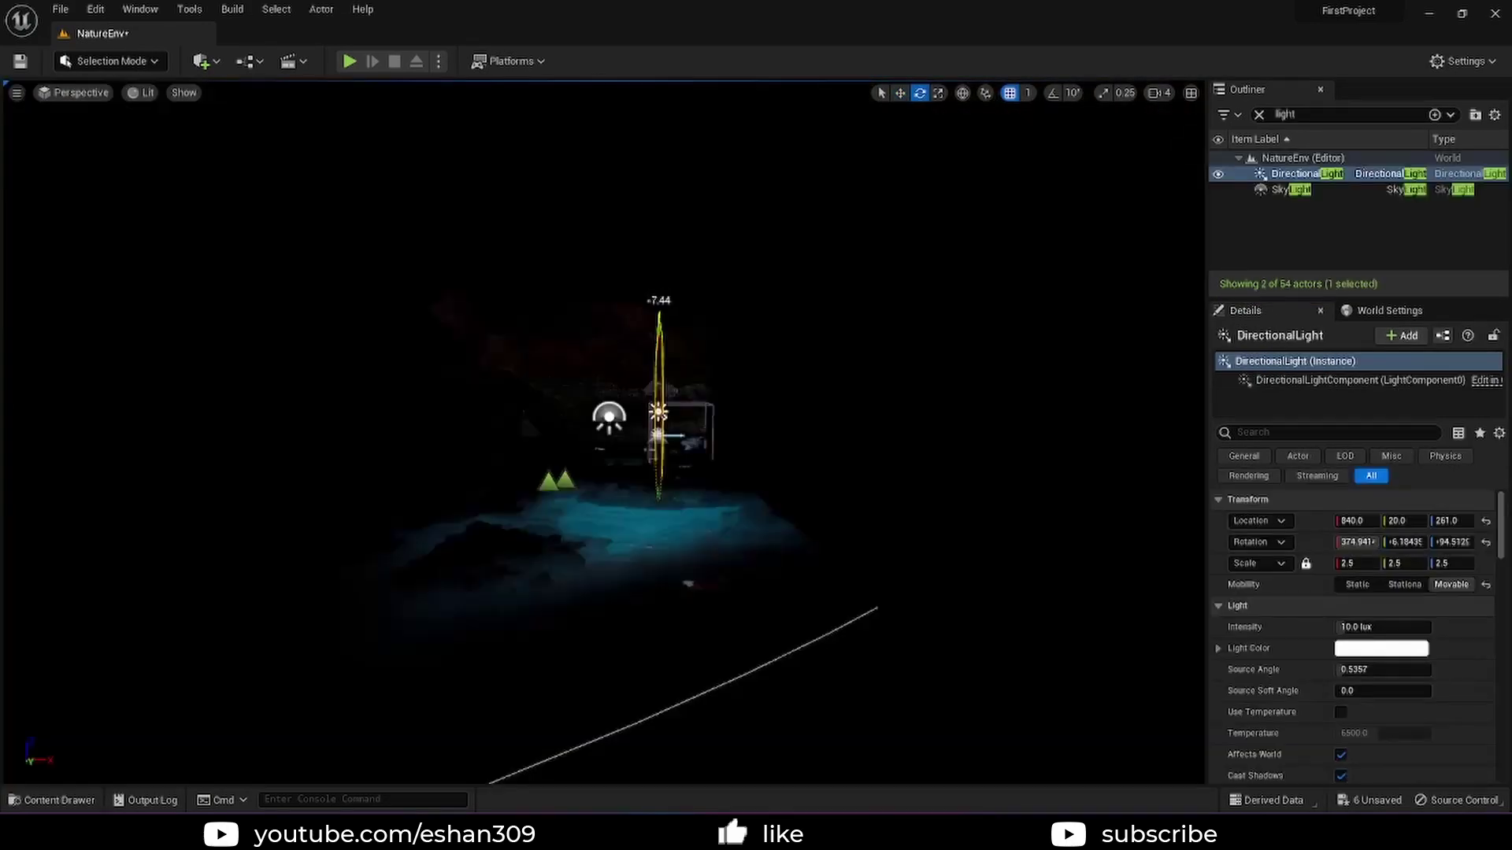
pyautogui.moveTo(740, 411); pyautogui.dragTo(677, 426)
pyautogui.moveTo(677, 425); pyautogui.dragTo(780, 408, button='right')
# Pilot CineCameraActor0 in the viewport and add it as a track in the level sequence
pyautogui.click(75, 93)
pyautogui.click(89, 271)
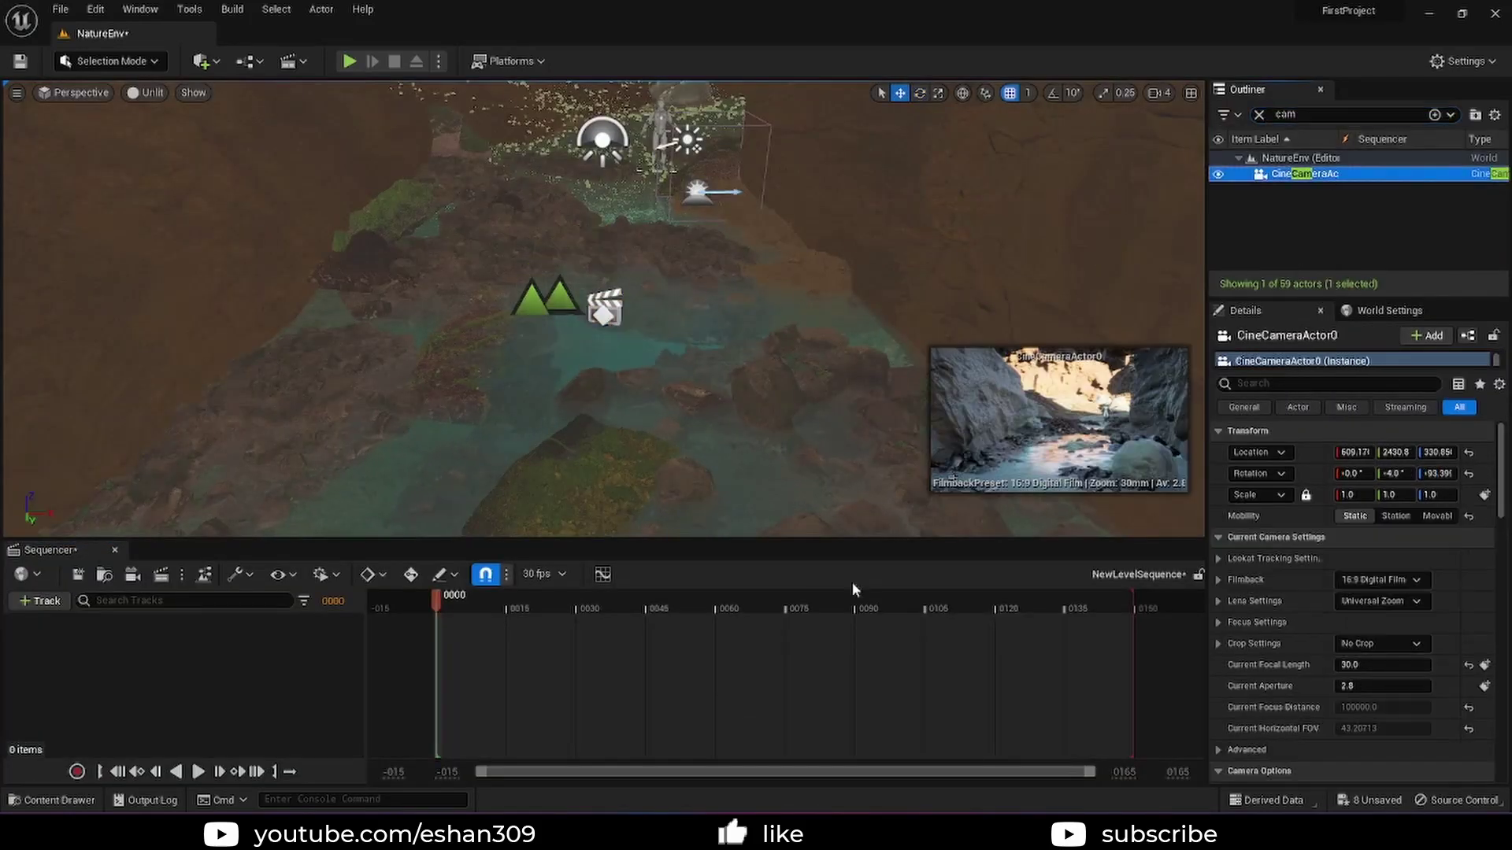
pyautogui.click(40, 600)
pyautogui.click(111, 429)
# Reframe the shot, key the camera Transform at frame 0125, and scrub to preview
pyautogui.moveTo(599, 354); pyautogui.dragTo(551, 358, button='right')
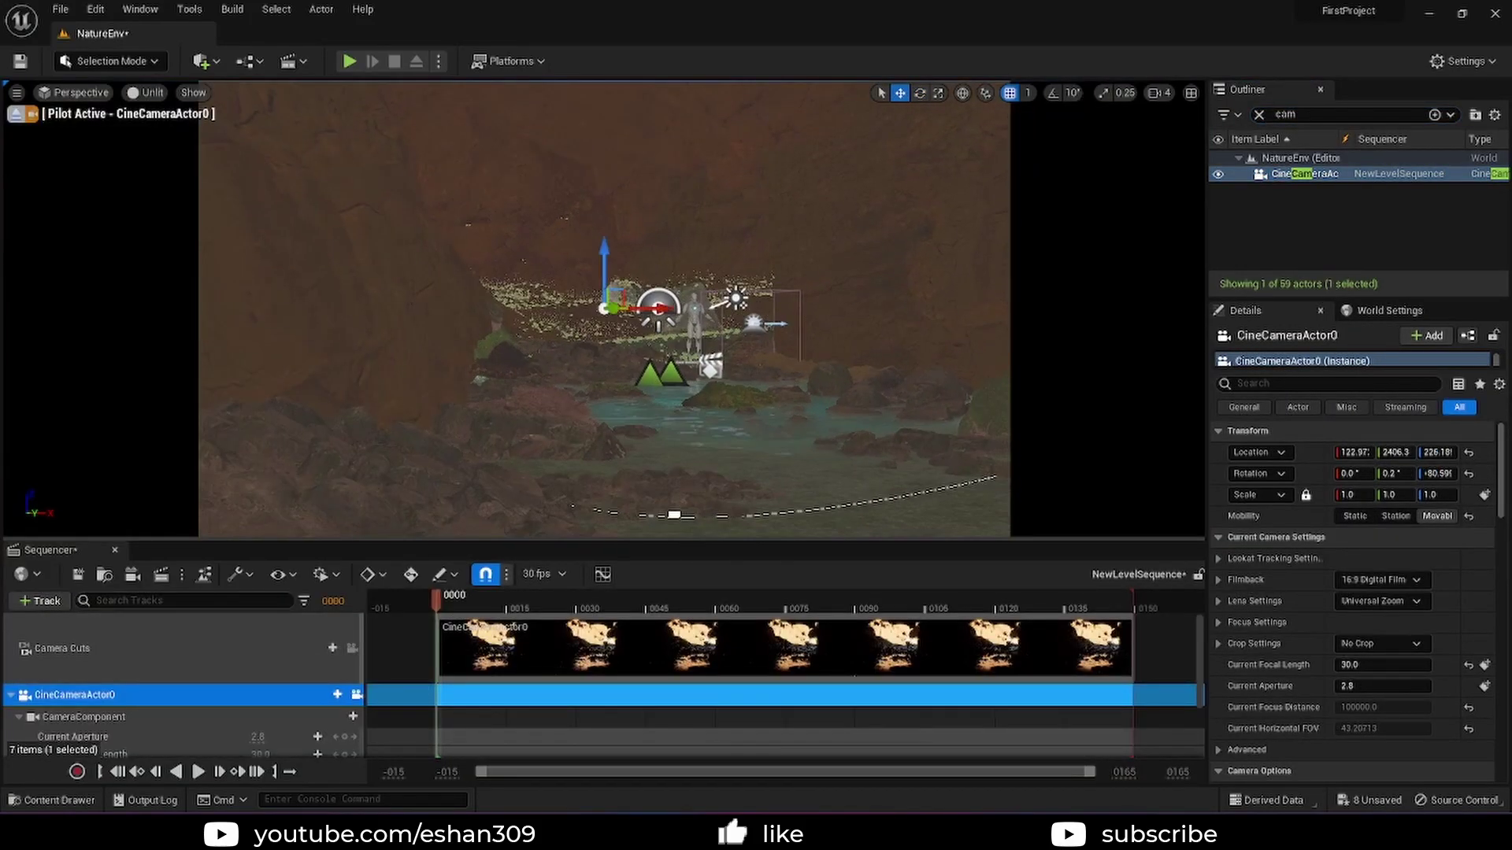
pyautogui.scroll(-2, 337, 725)
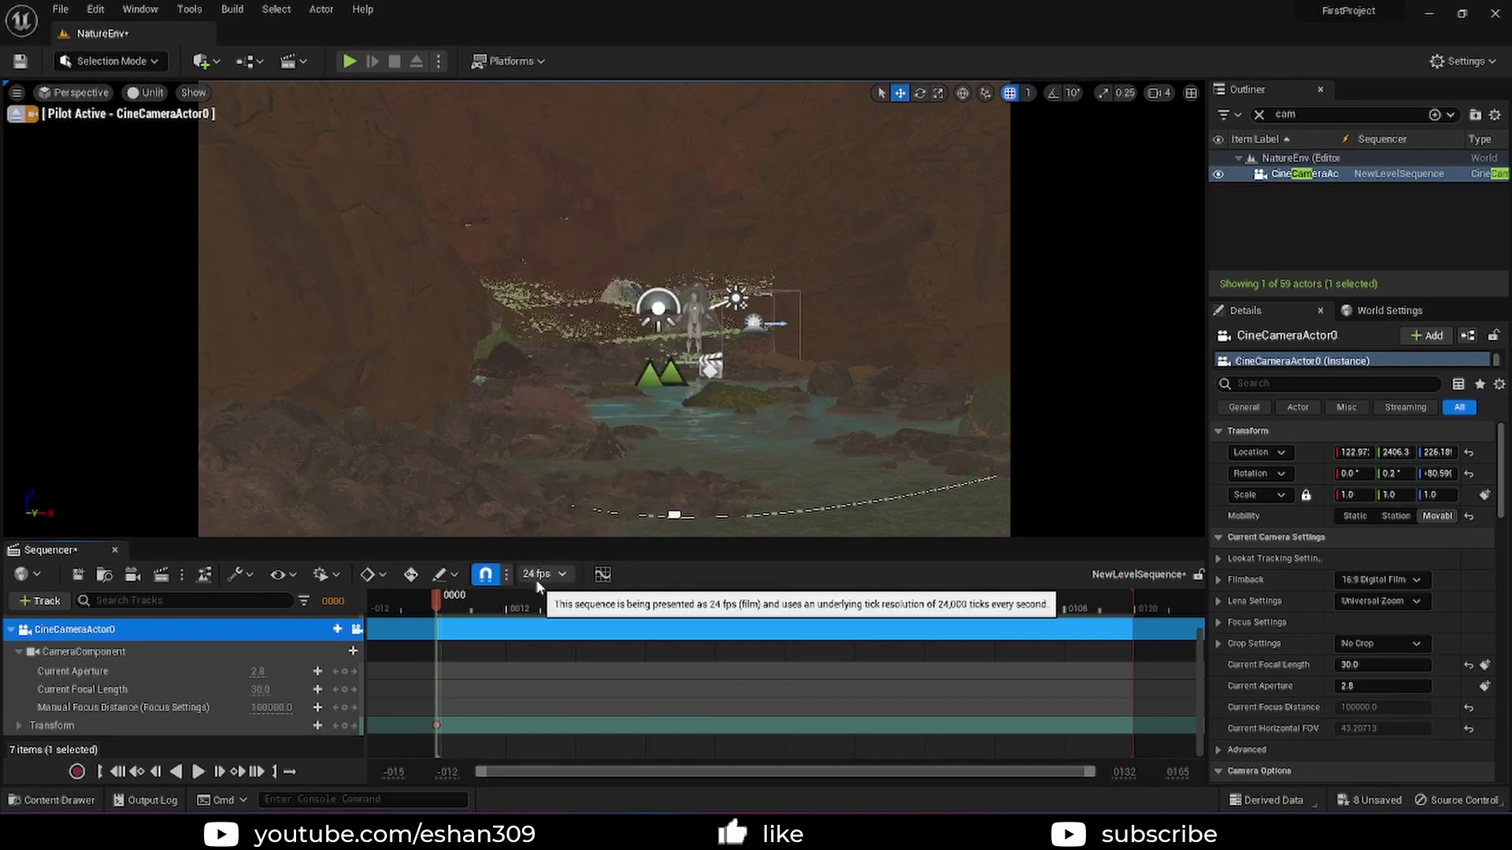
pyautogui.click(1163, 606)
pyautogui.moveTo(630, 354); pyautogui.dragTo(682, 354, button='right')
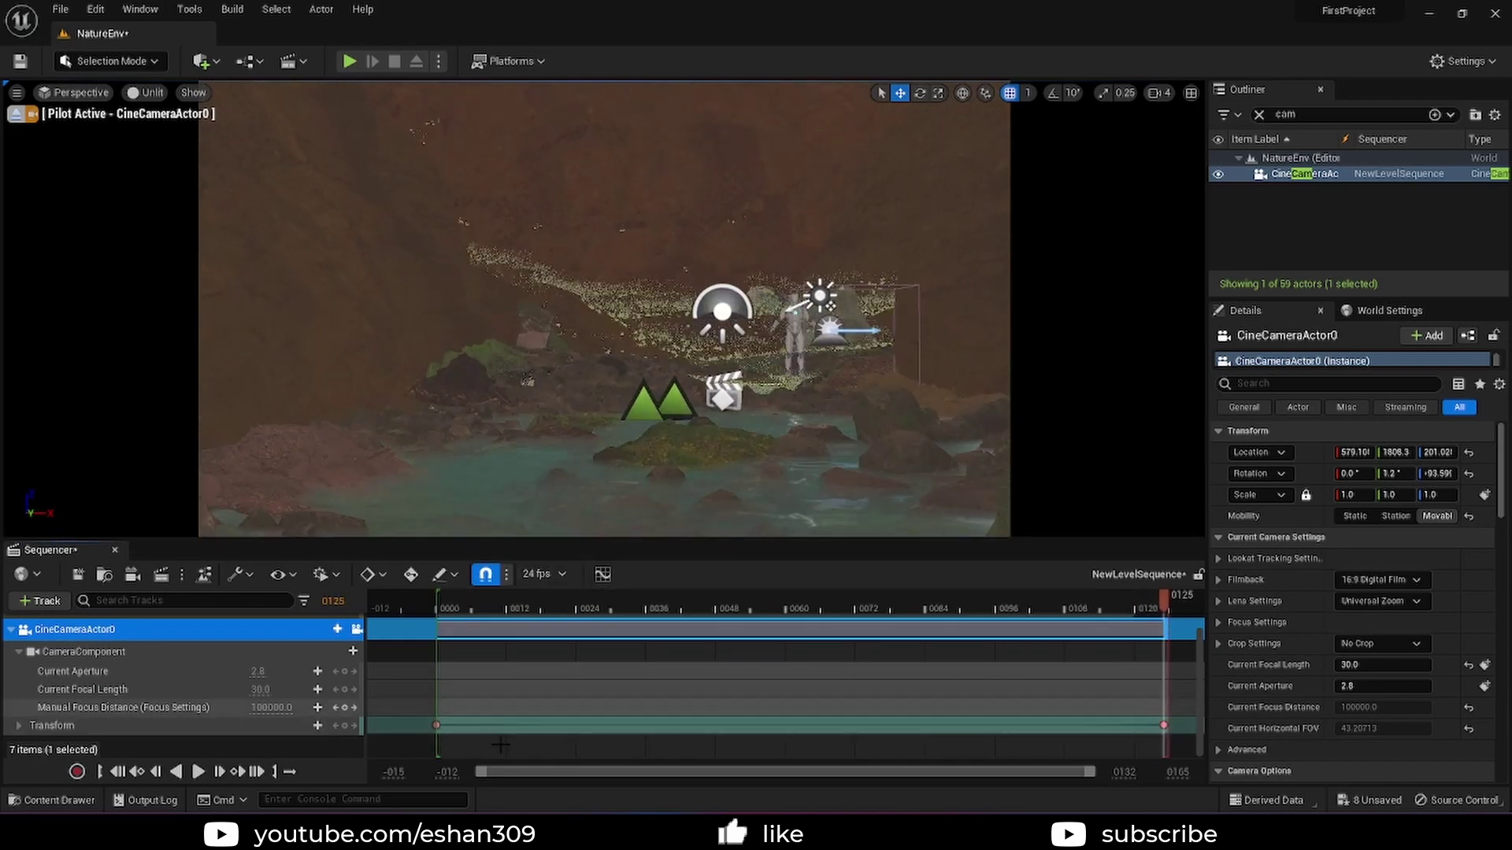
pyautogui.press('s')
pyautogui.moveTo(423, 607)
pyautogui.mouseDown()
pyautogui.moveTo(1164, 606)
pyautogui.moveTo(431, 607)
pyautogui.mouseUp()
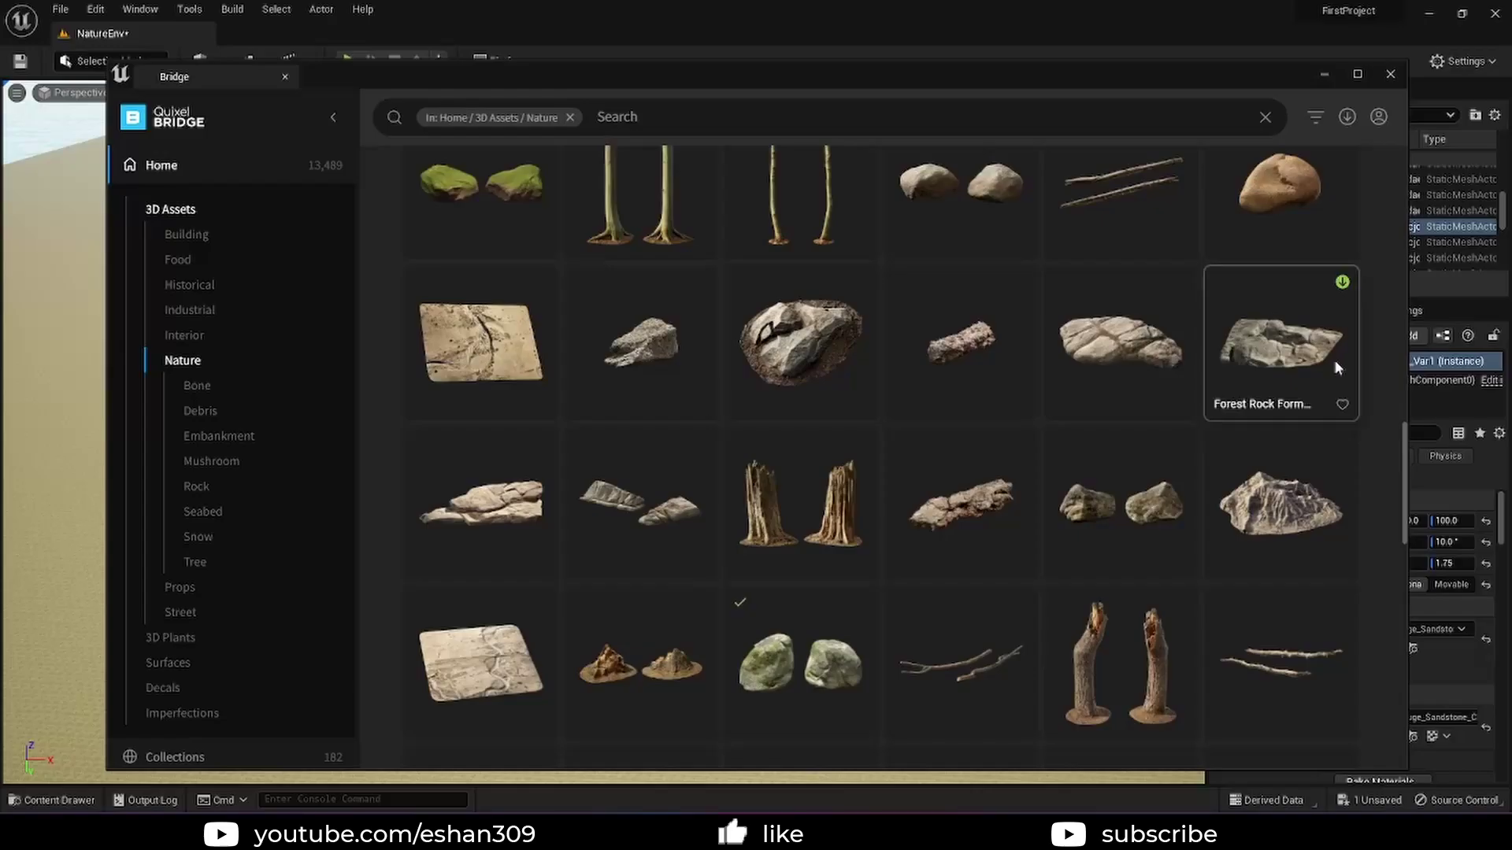
# Preview the Huge Sandstone Cliff, Small Sandstone, Massive Sandstone Cliff and Beach Rock Formation assets
pyautogui.scroll(-6, 1113, 422)
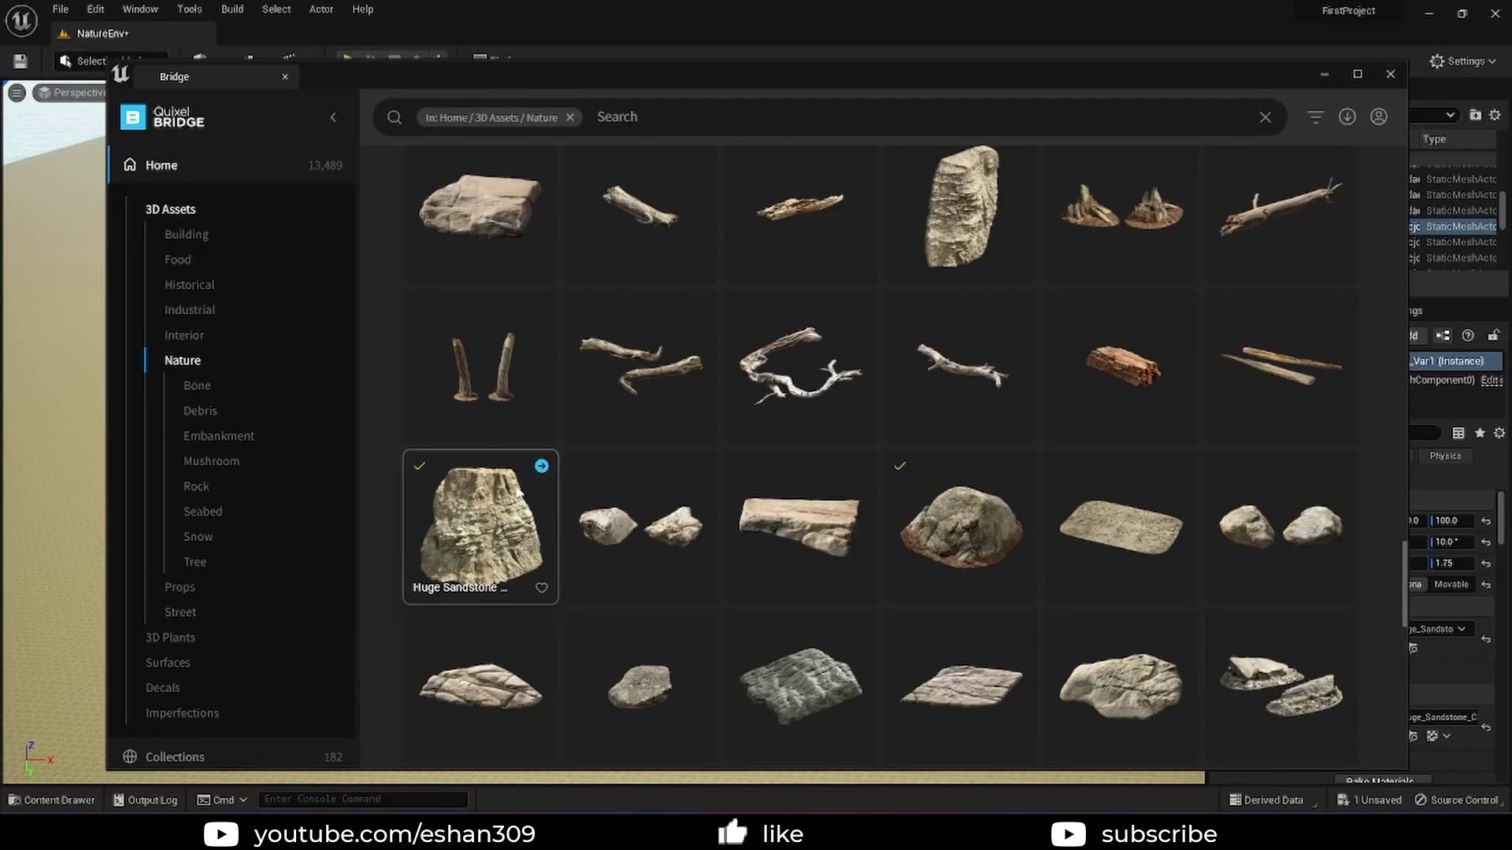
pyautogui.click(473, 504)
pyautogui.scroll(-5, 549, 464)
pyautogui.click(807, 543)
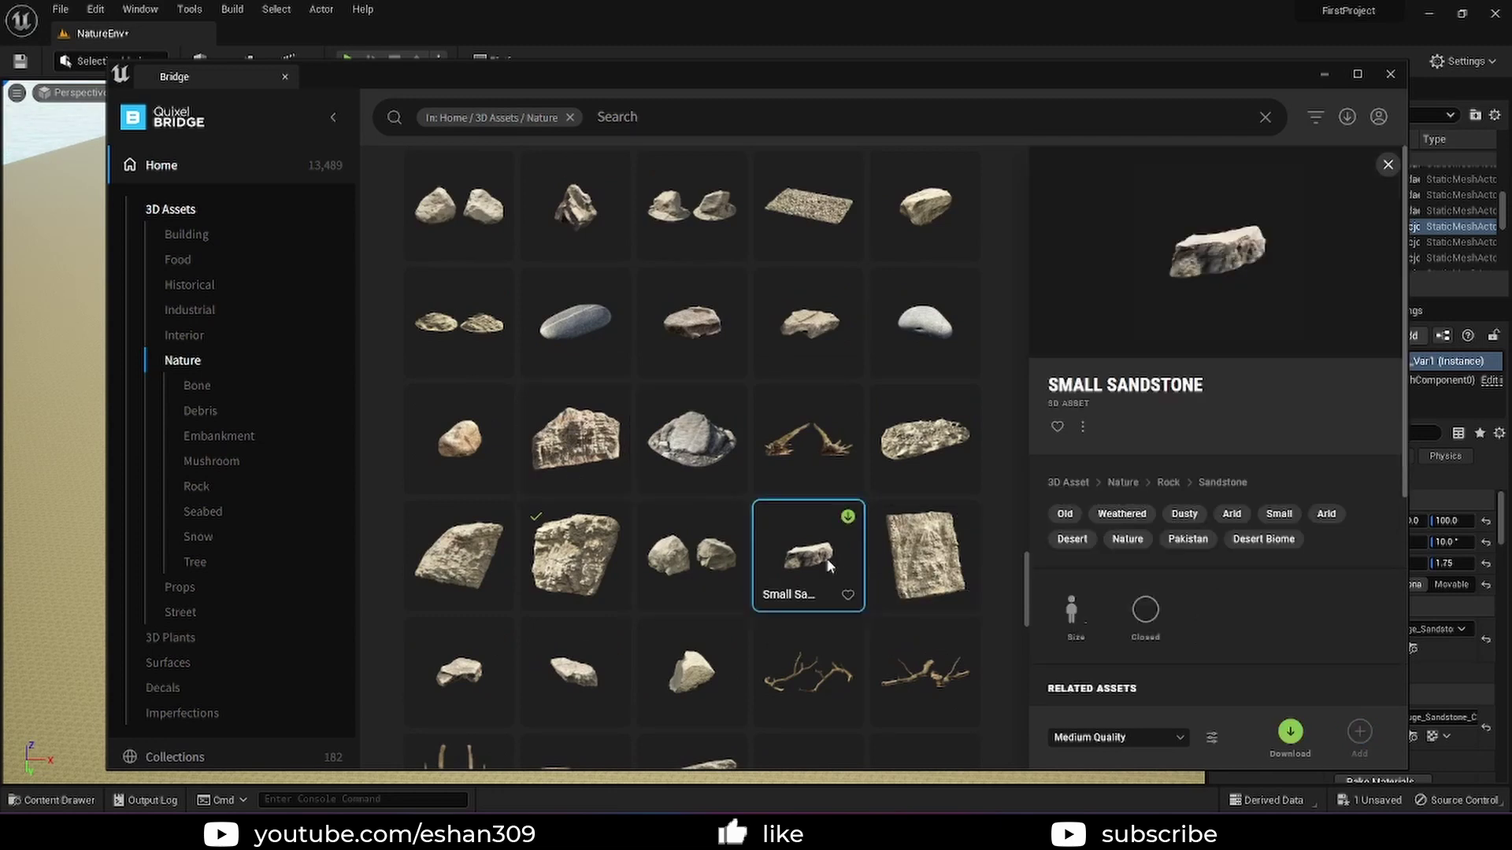
pyautogui.scroll(-3, 772, 504)
pyautogui.click(714, 482)
pyautogui.scroll(-8, 571, 472)
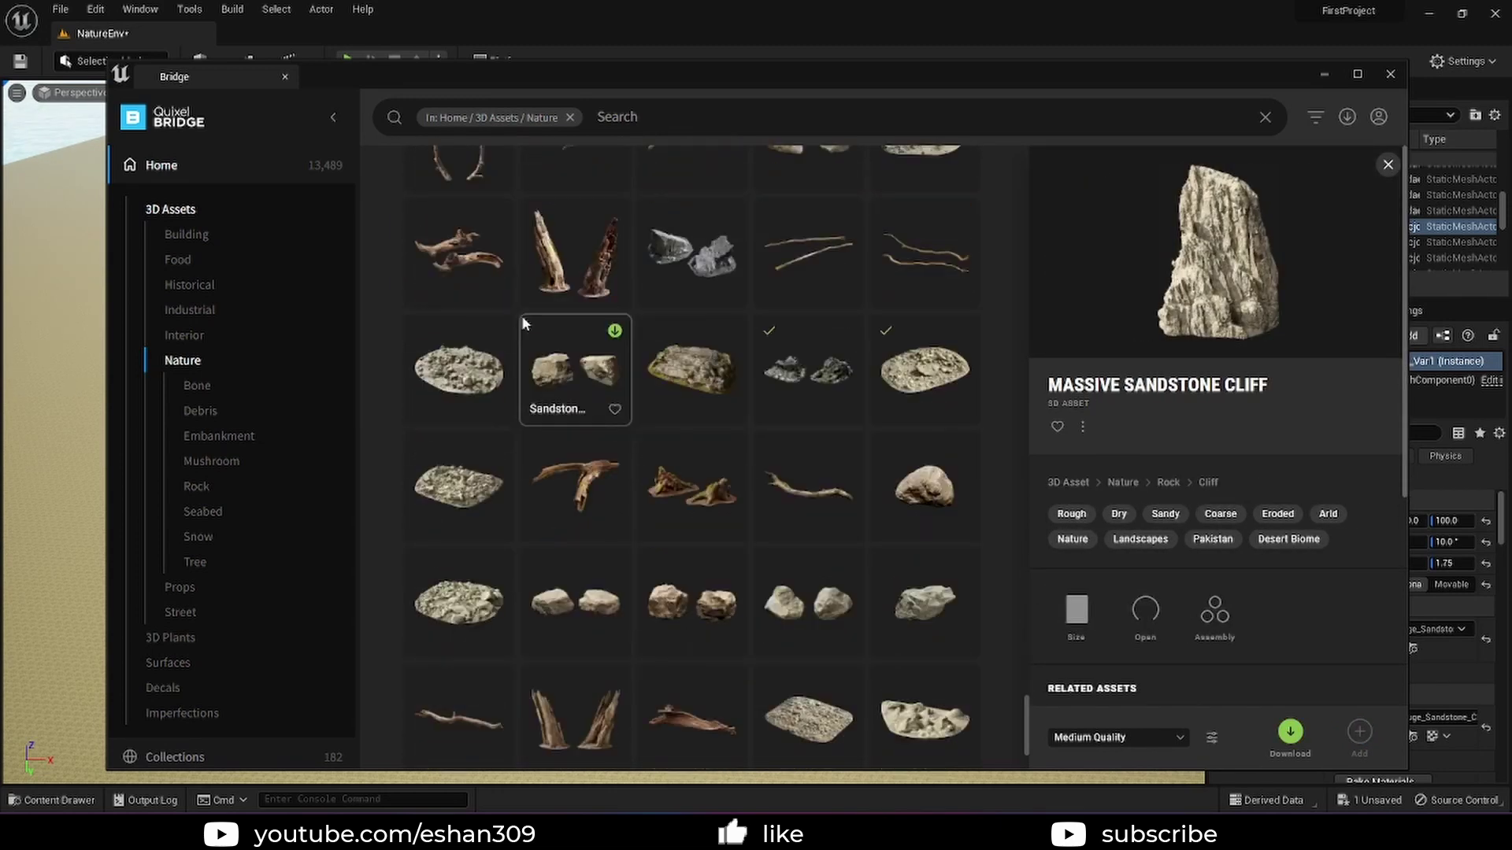
pyautogui.click(693, 409)
# Preview another beach rock, Beach Boulder, Tundra Rock Formation, Forest Rock and Large Tundra Rock Formation
pyautogui.scroll(-5, 693, 409)
pyautogui.click(783, 399)
pyautogui.scroll(-4, 784, 398)
pyautogui.click(924, 311)
pyautogui.scroll(-4, 766, 381)
pyautogui.click(819, 414)
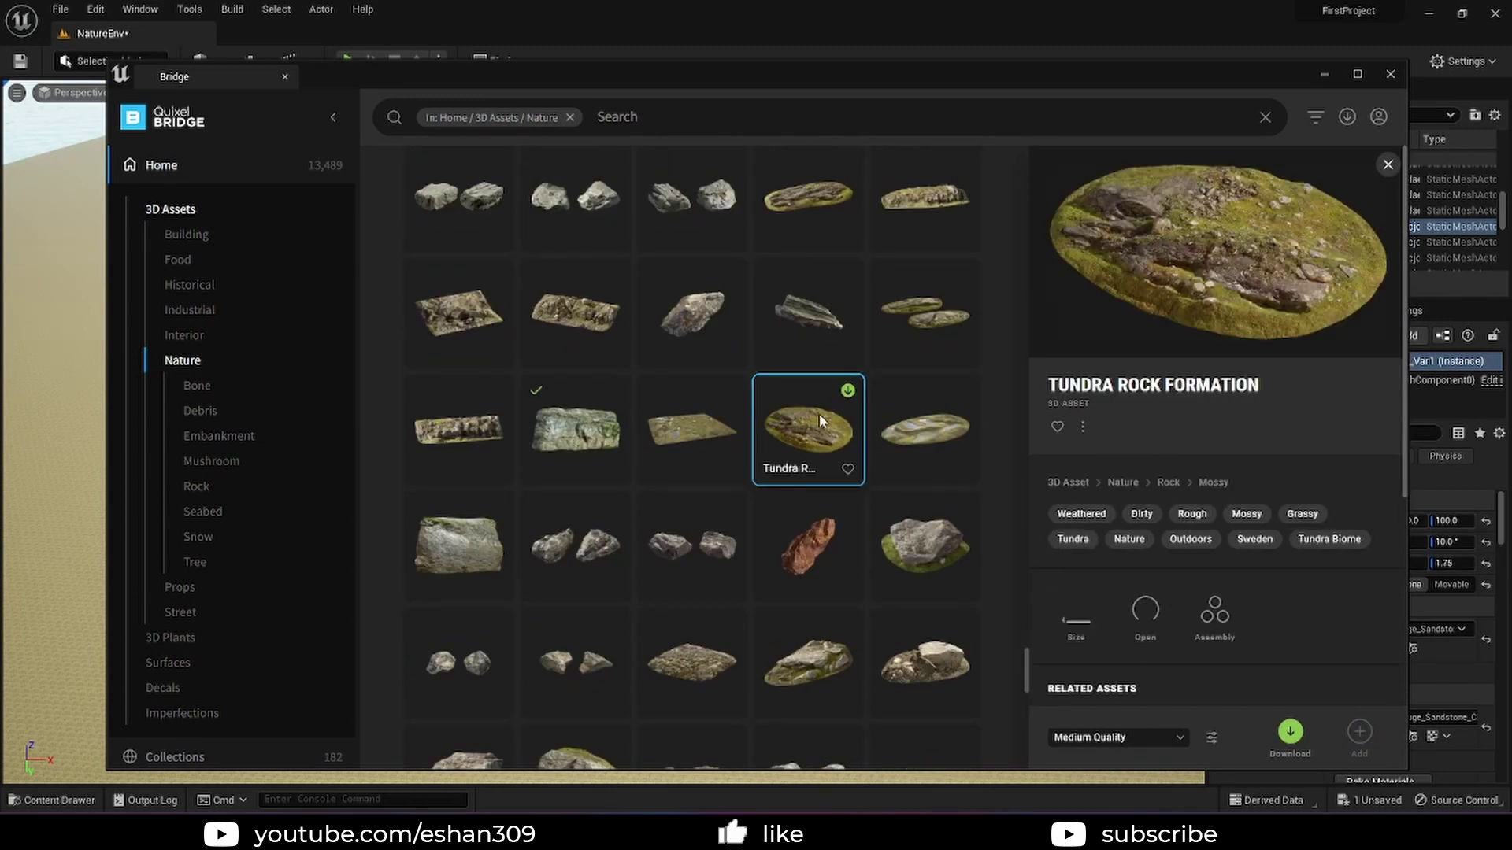
pyautogui.click(584, 435)
pyautogui.scroll(-3, 598, 409)
pyautogui.click(627, 378)
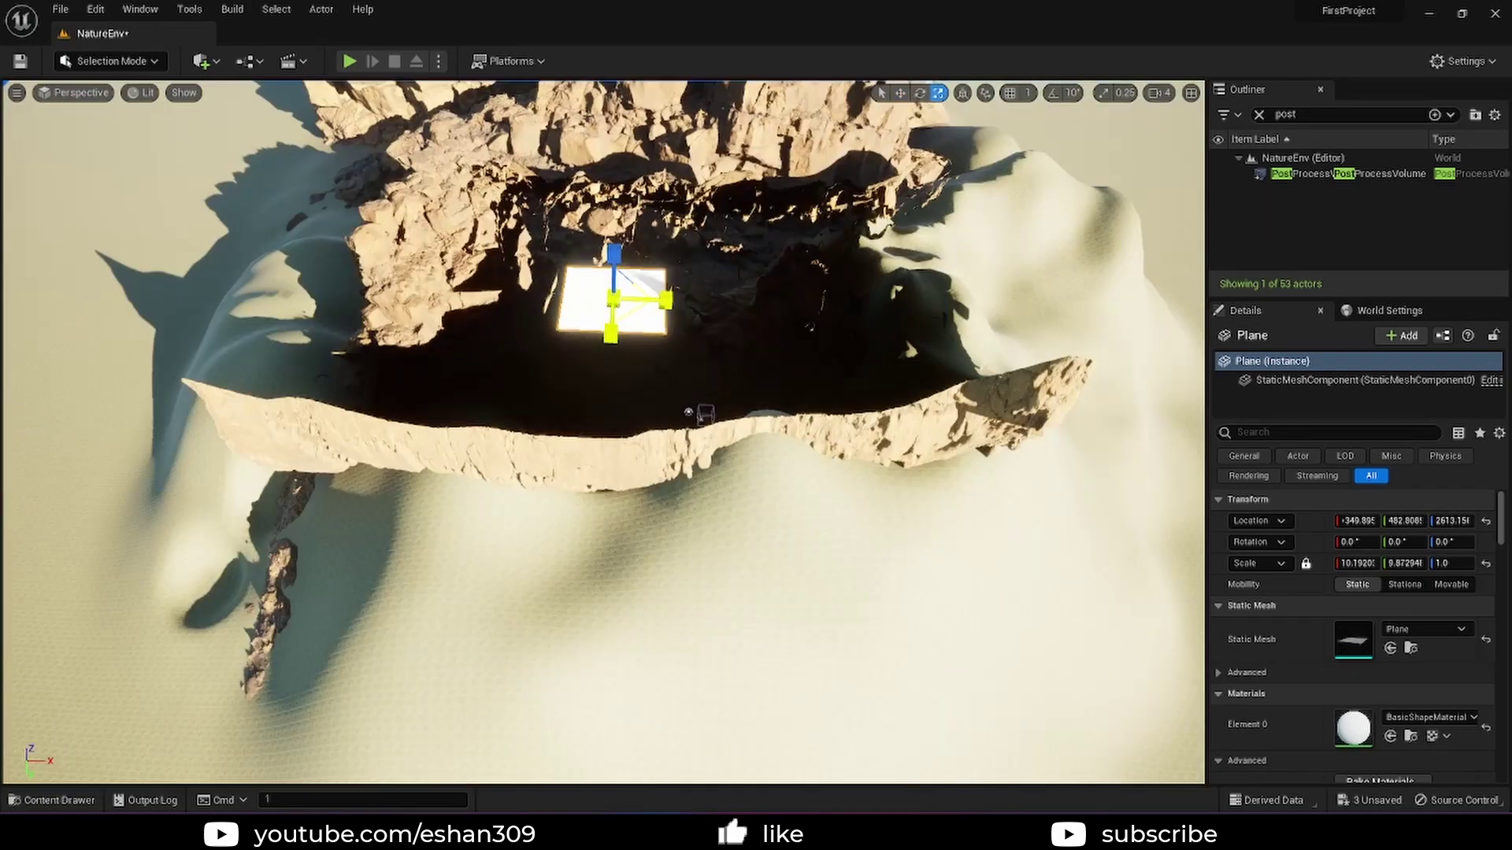
# Scale the plane to fill the cliff basin, set BasicShapeMaterial Roughness to 0.6407, and close the editor
pyautogui.moveTo(622, 287); pyautogui.dragTo(667, 303)
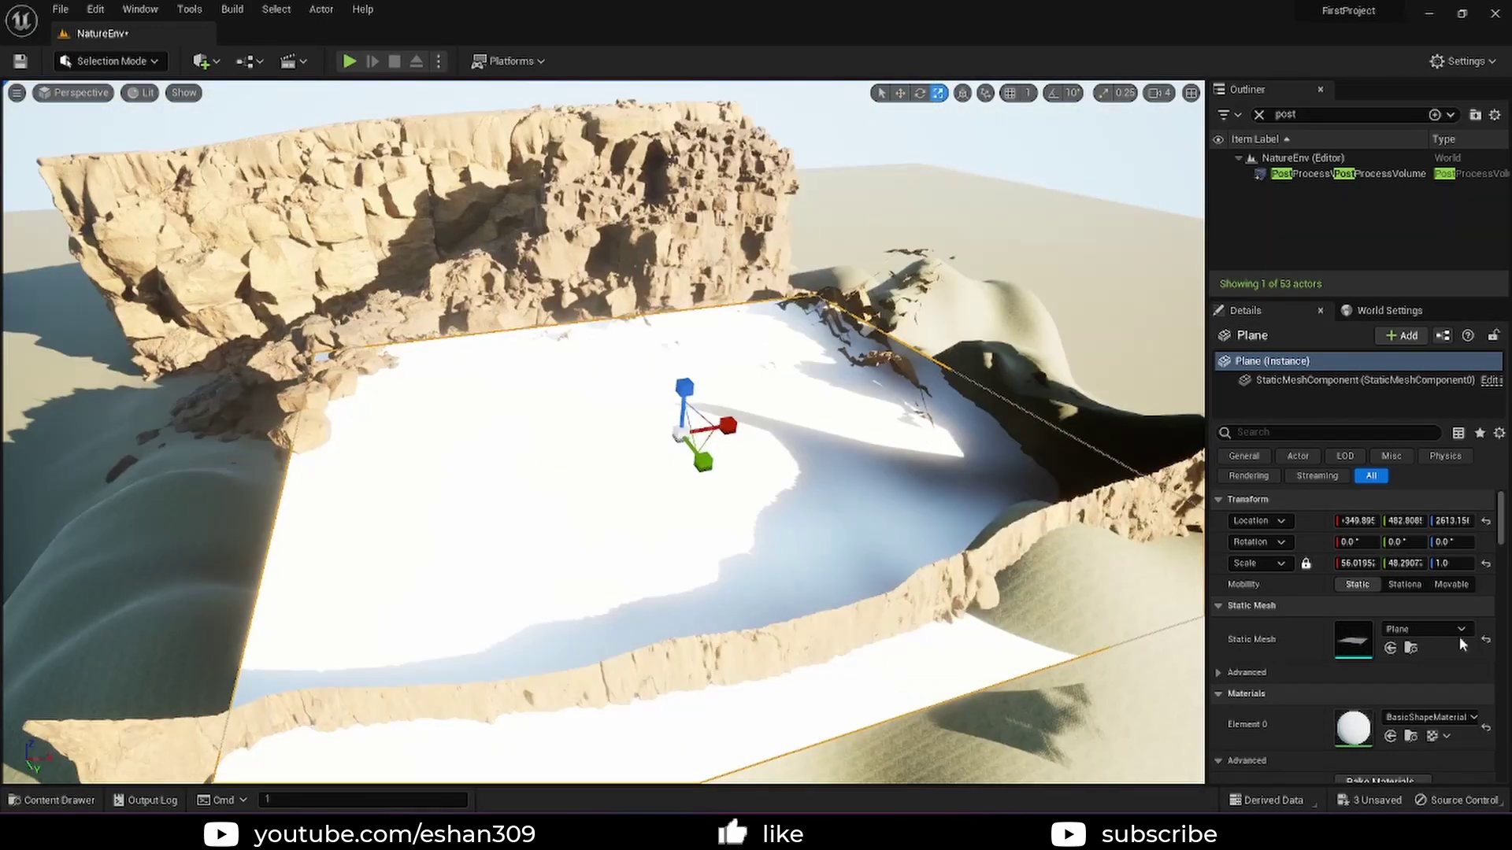
pyautogui.doubleClick(1339, 723)
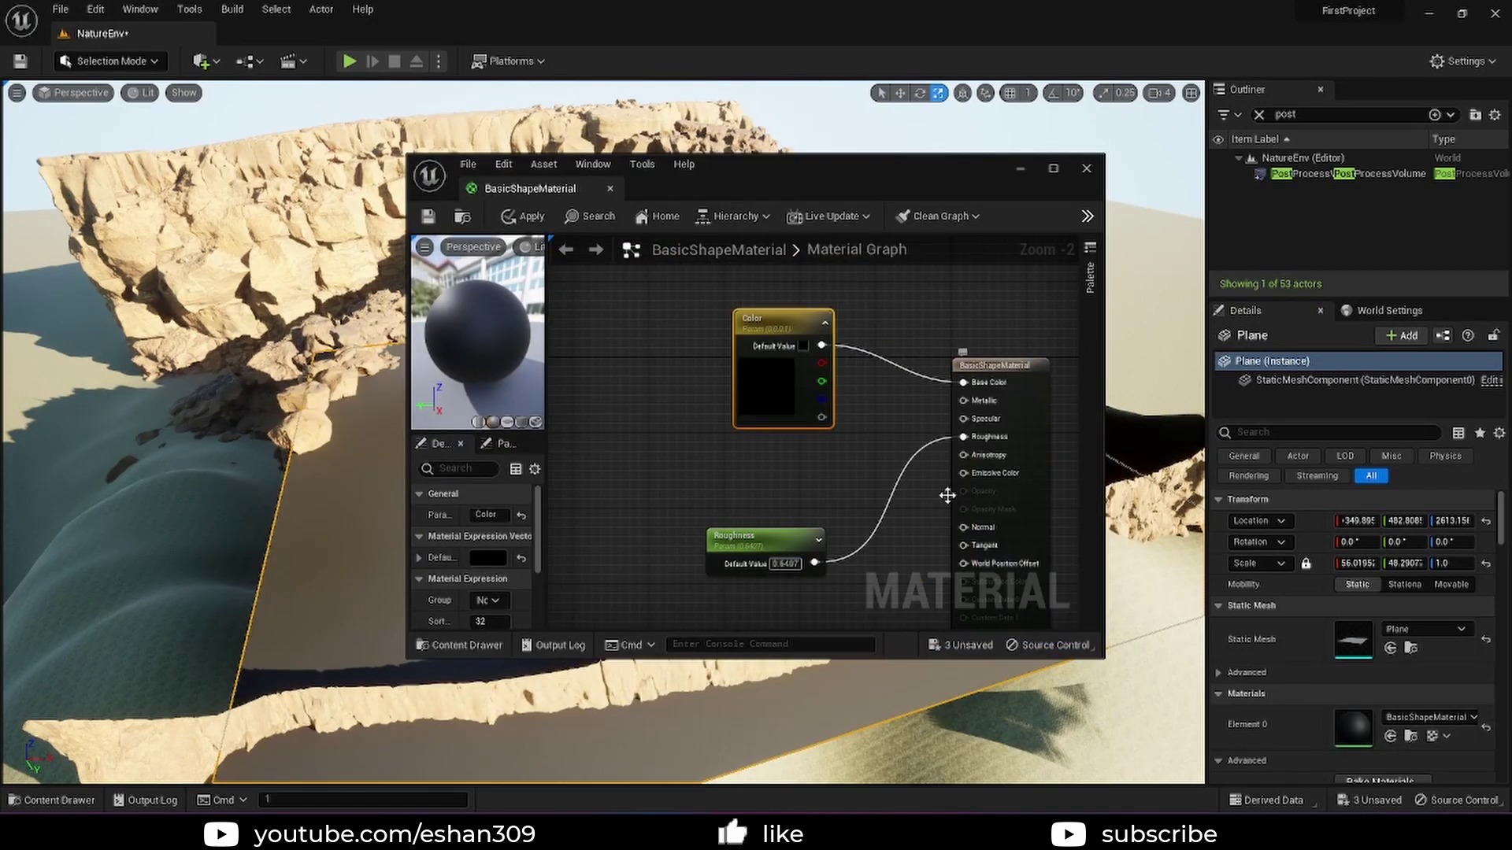
pyautogui.scroll(-5, 574, 591)
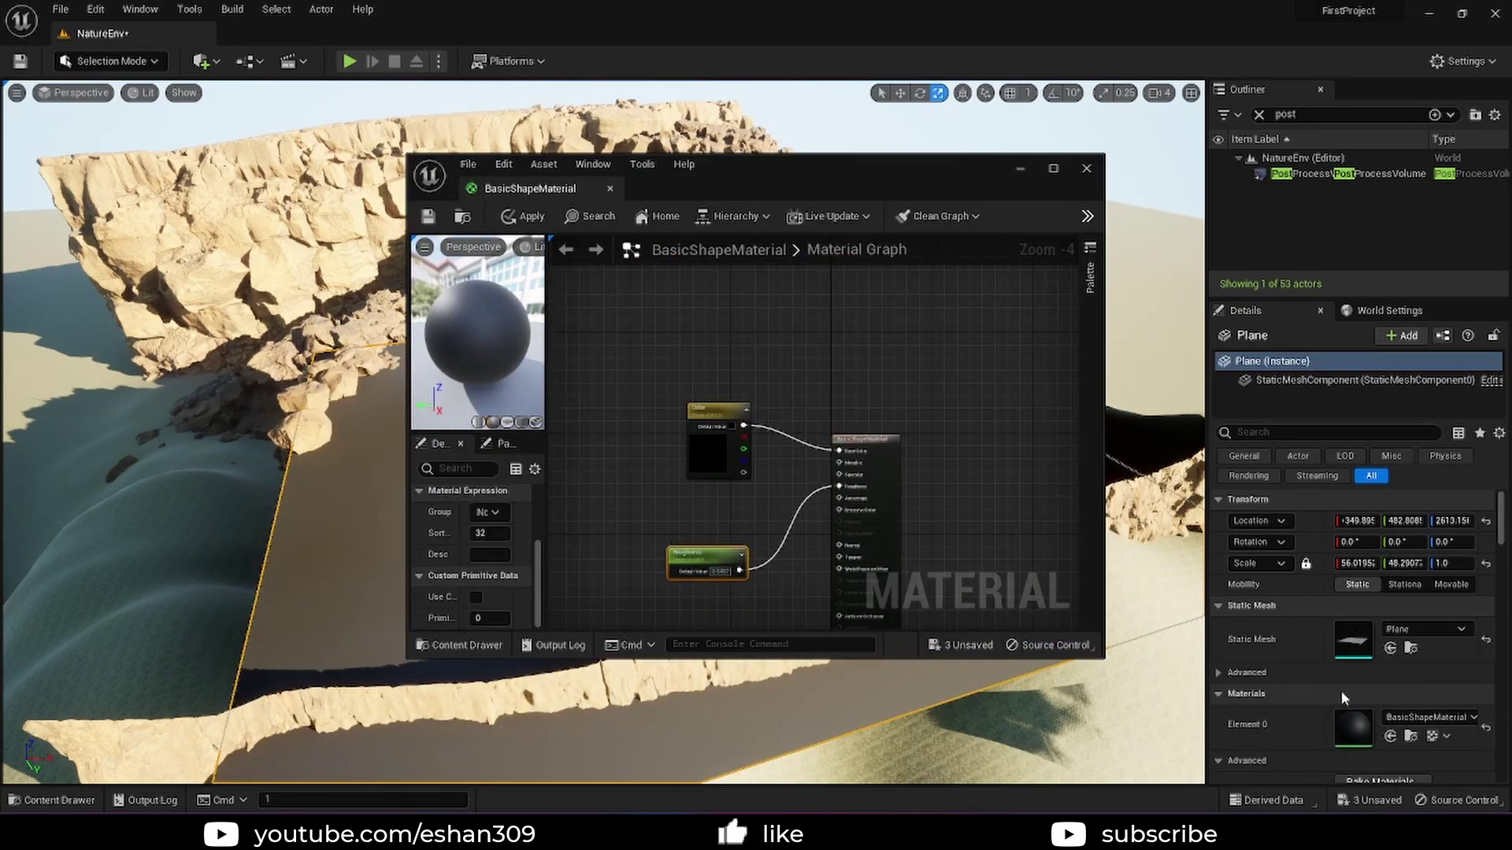
pyautogui.scroll(-5, 1344, 698)
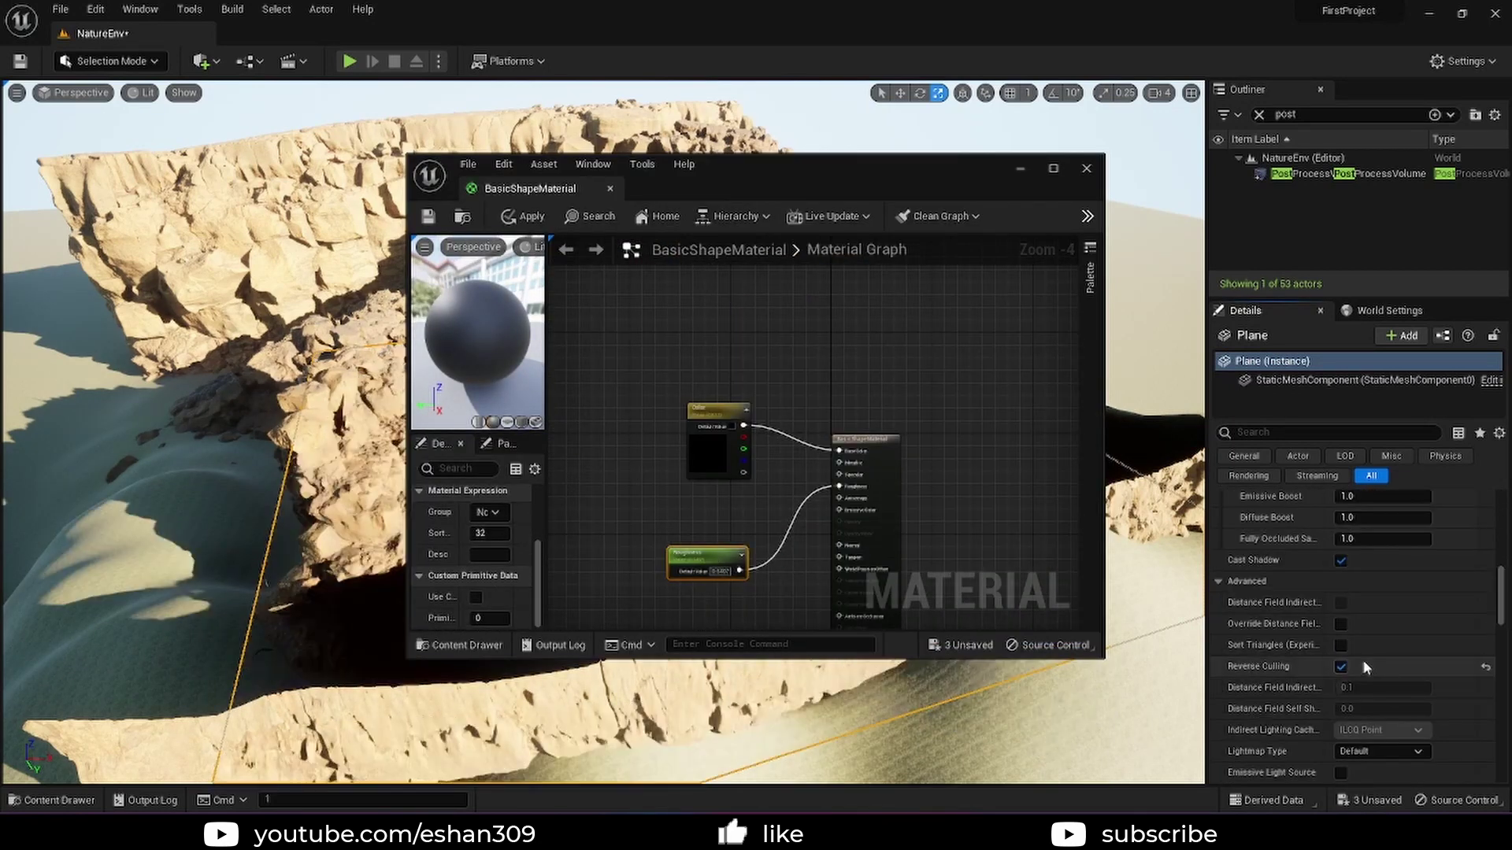
pyautogui.scroll(4, 1350, 675)
pyautogui.scroll(-2, 1349, 675)
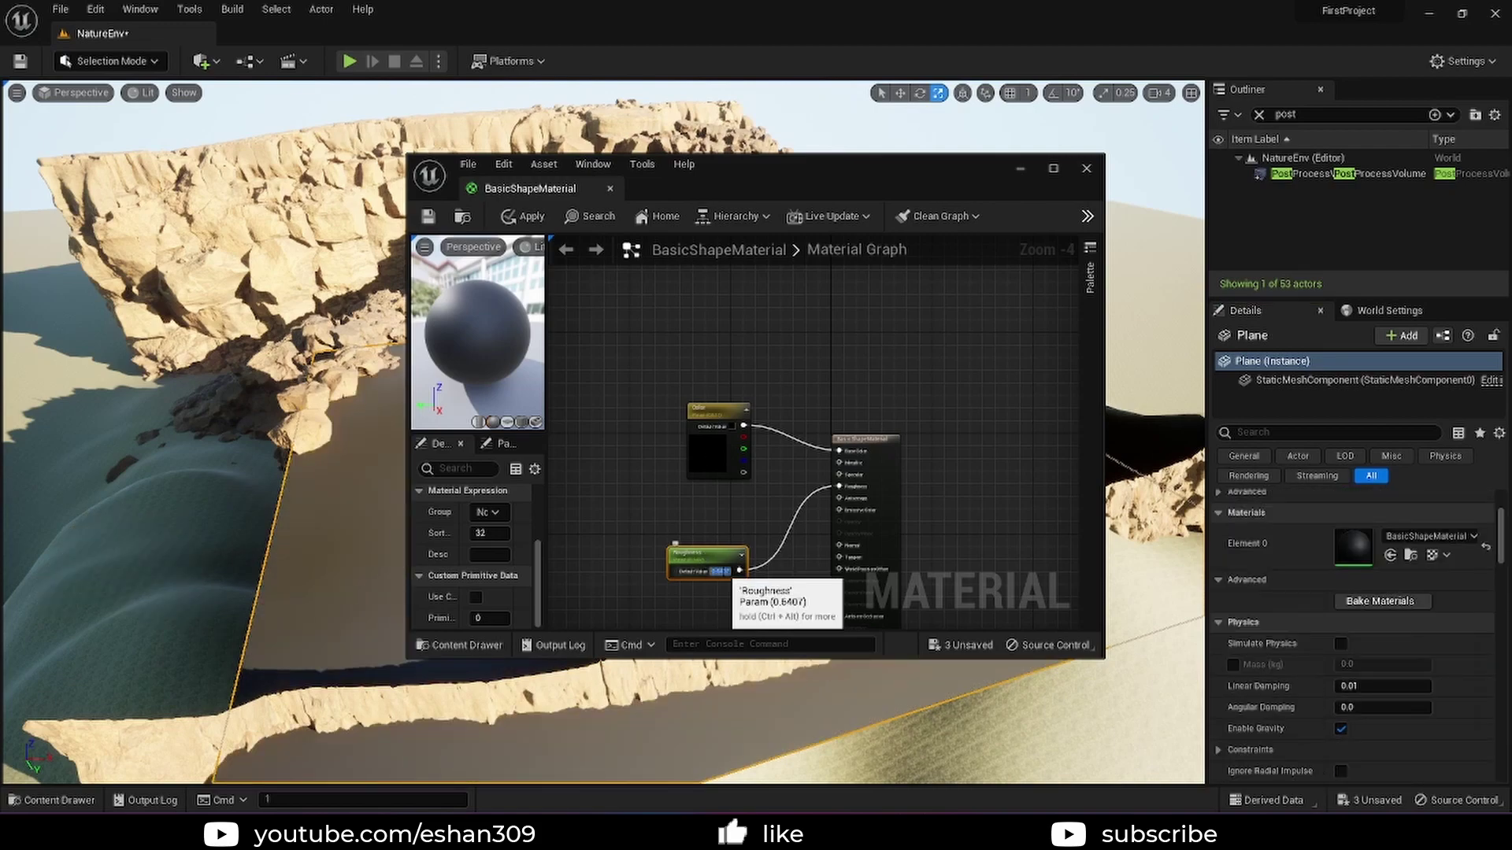
pyautogui.hotkey('alt', 'F4')
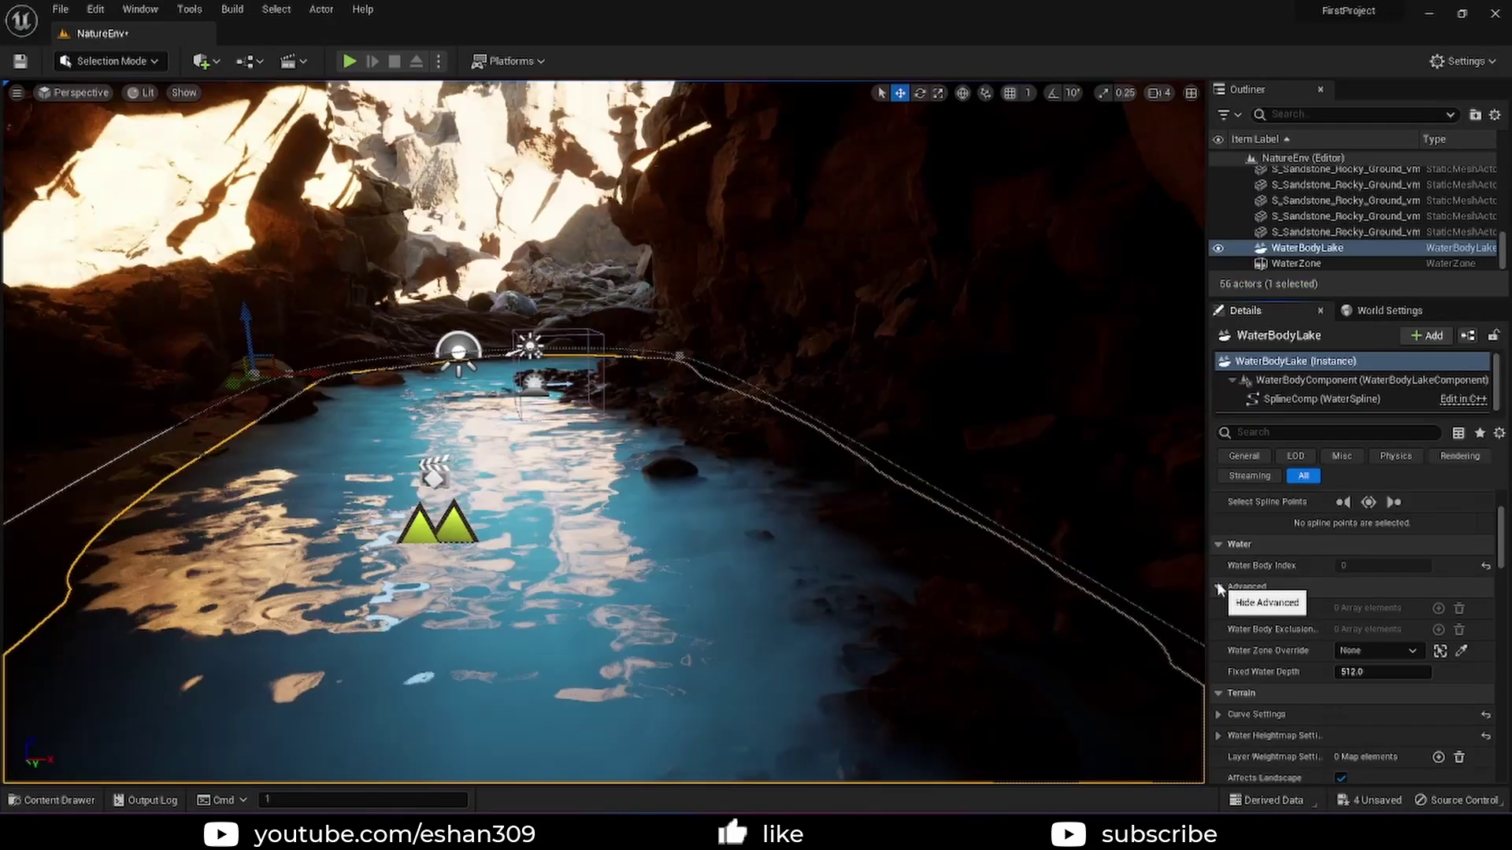
# Apply the material changes, then pick a new Absorption colour in the HLODWater material
pyautogui.click(1383, 672)
pyautogui.scroll(-5, 1384, 675)
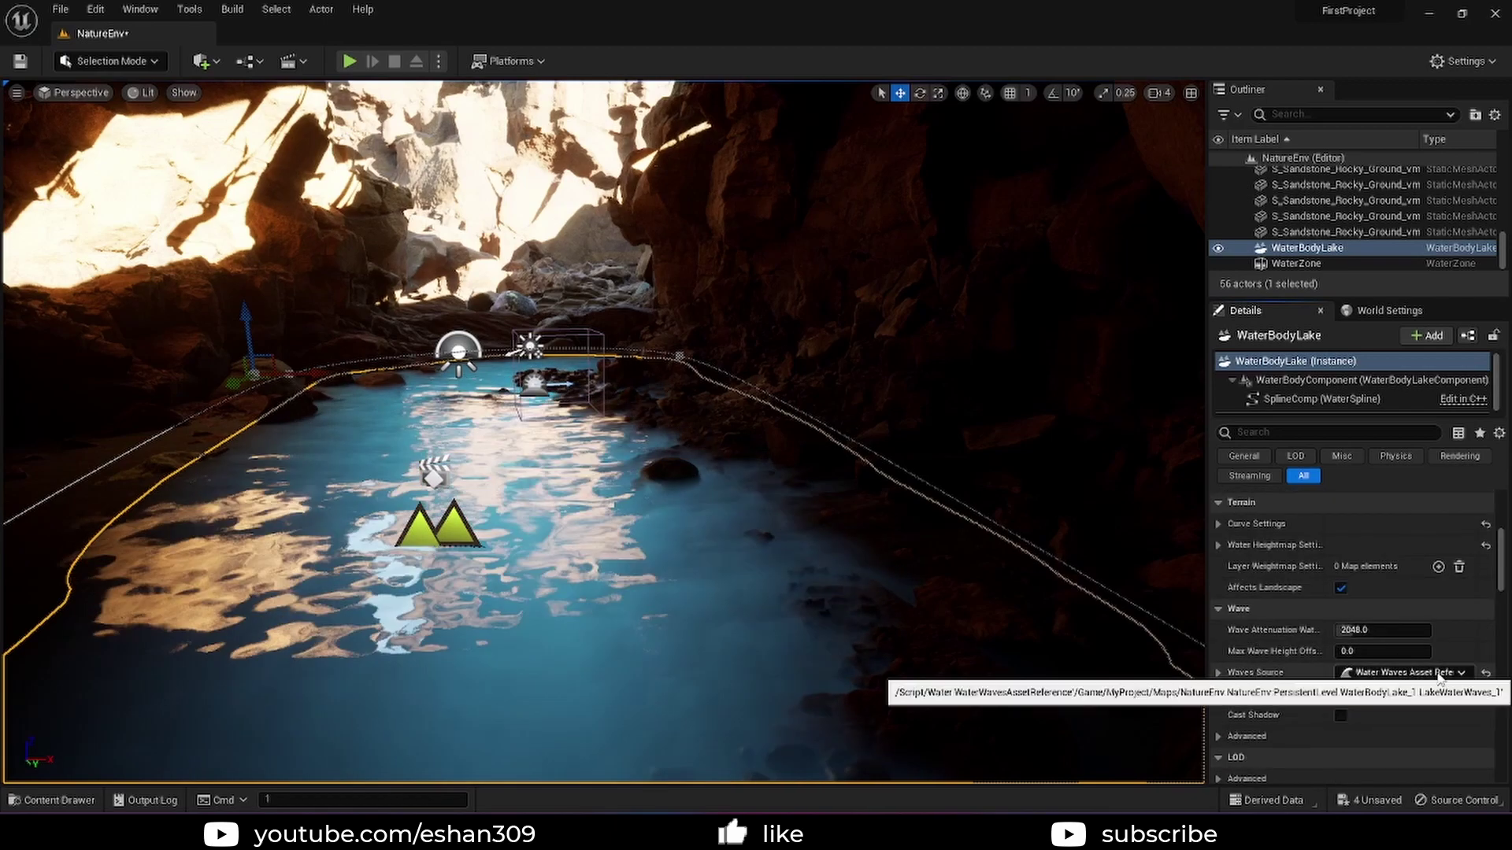
pyautogui.doubleClick(1351, 676)
pyautogui.moveTo(1430, 532); pyautogui.dragTo(1431, 560)
pyautogui.scroll(-5, 1432, 560)
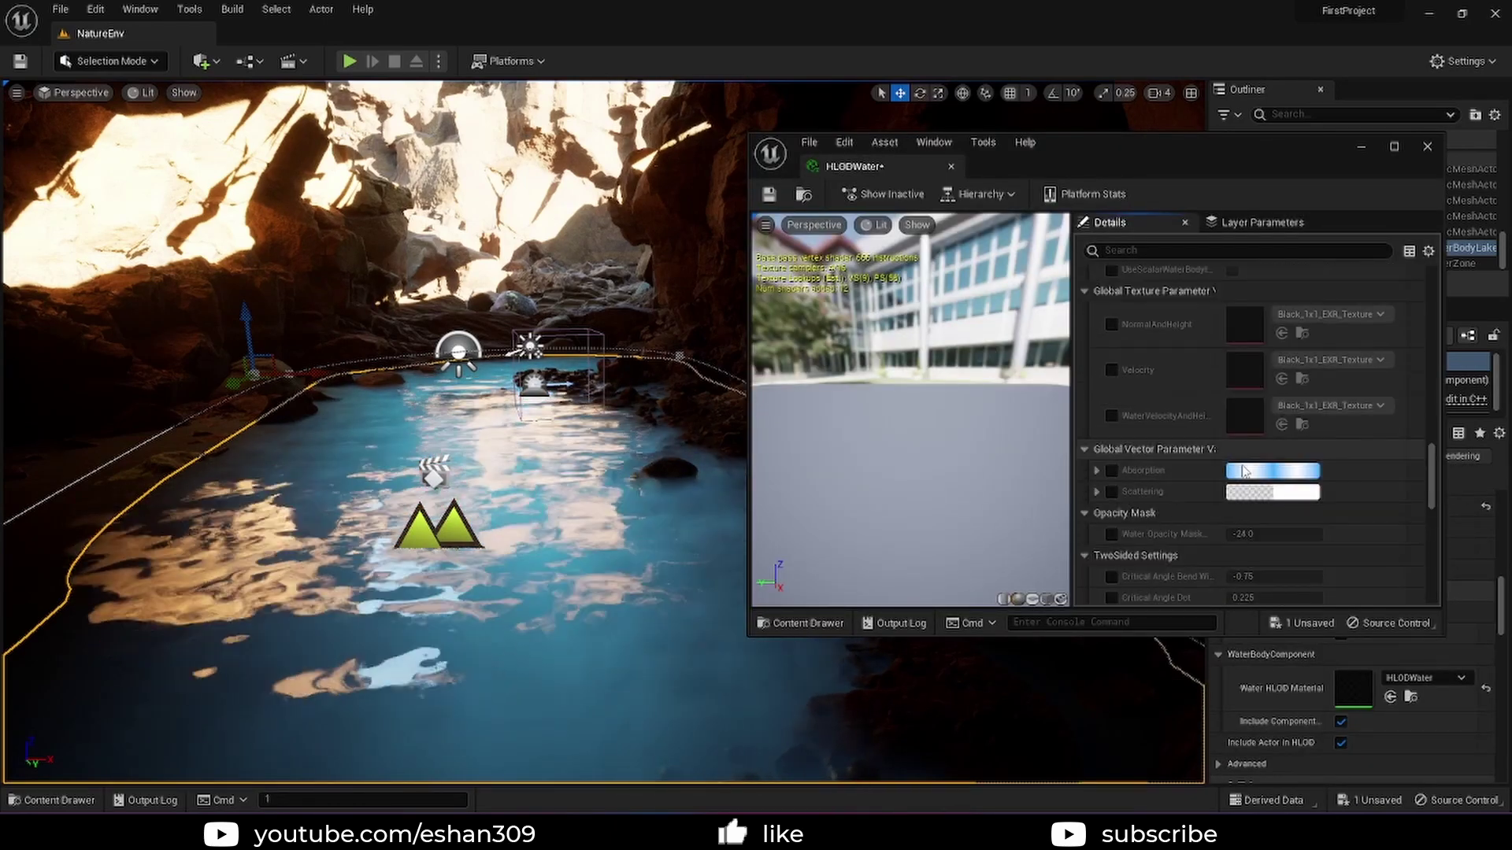
pyautogui.click(1280, 470)
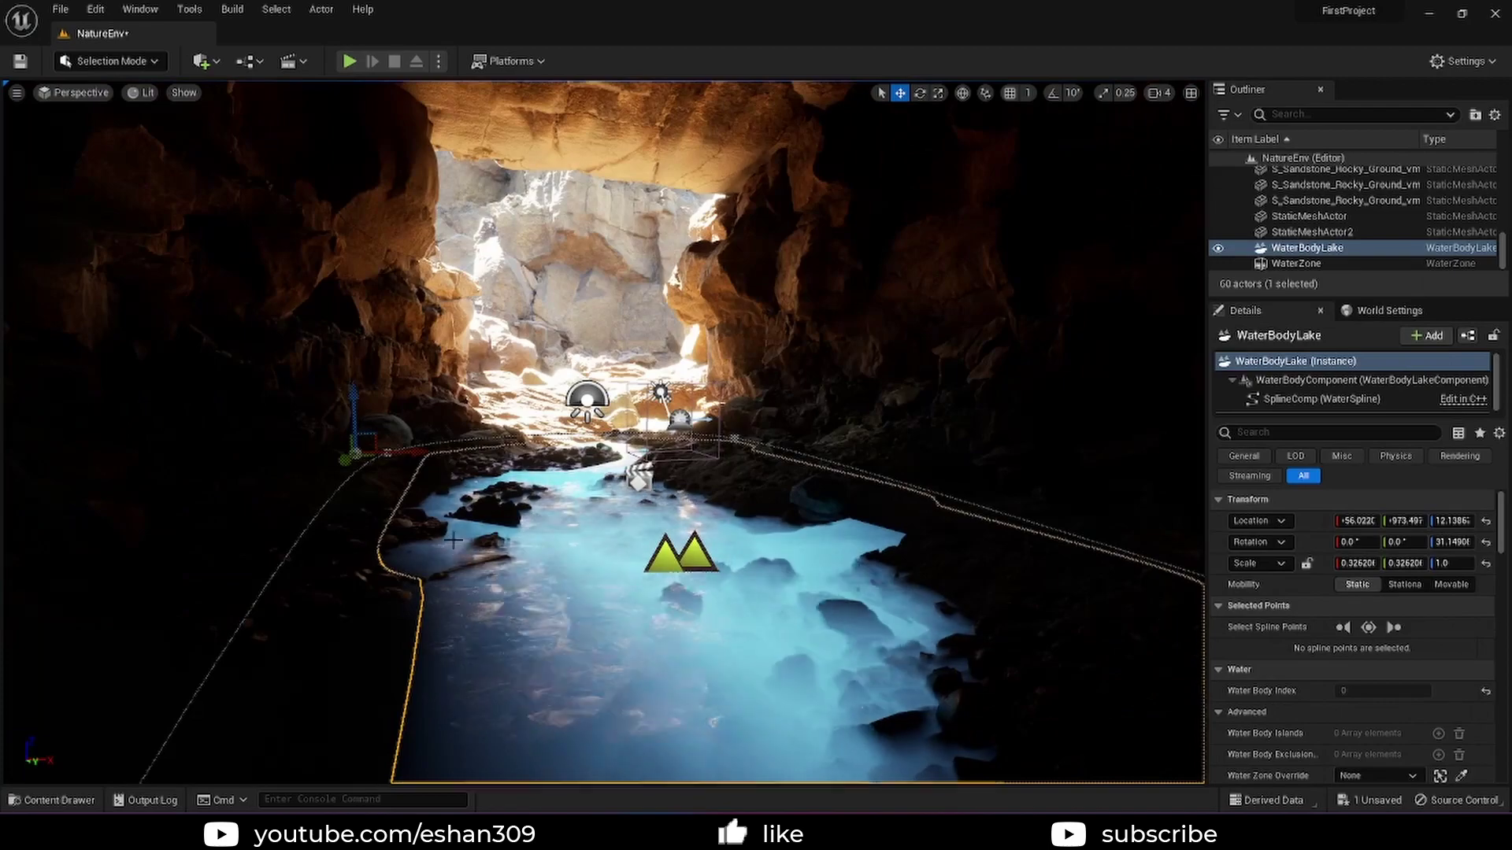
# Swing the view around the lake and select an S_Icelandic_Lava_Spire rock
pyautogui.moveTo(453, 540); pyautogui.dragTo(874, 456, button='right')
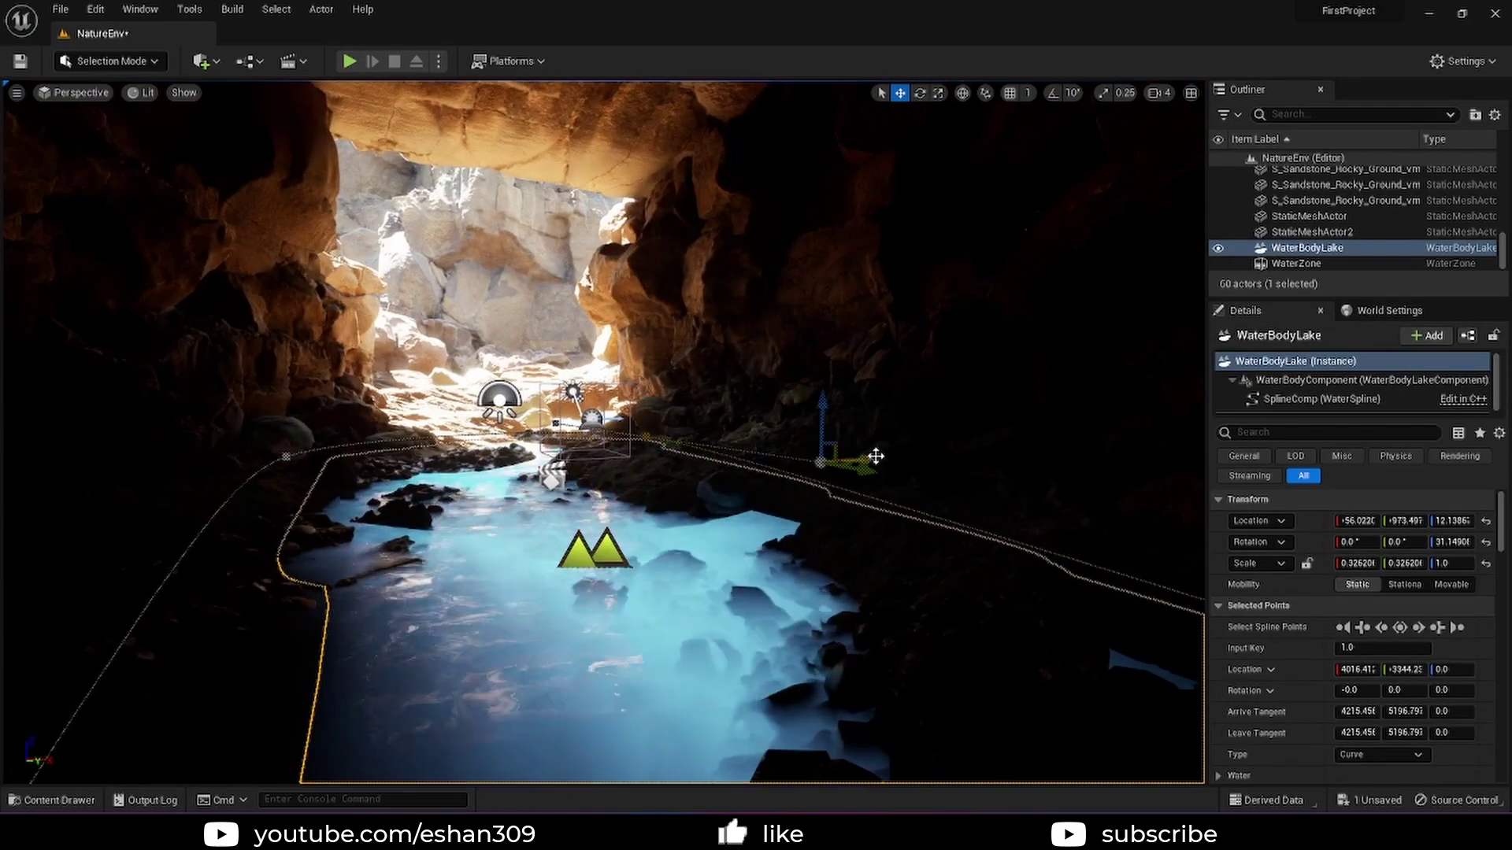
pyautogui.scroll(-3, 1351, 212)
pyautogui.click(1344, 226)
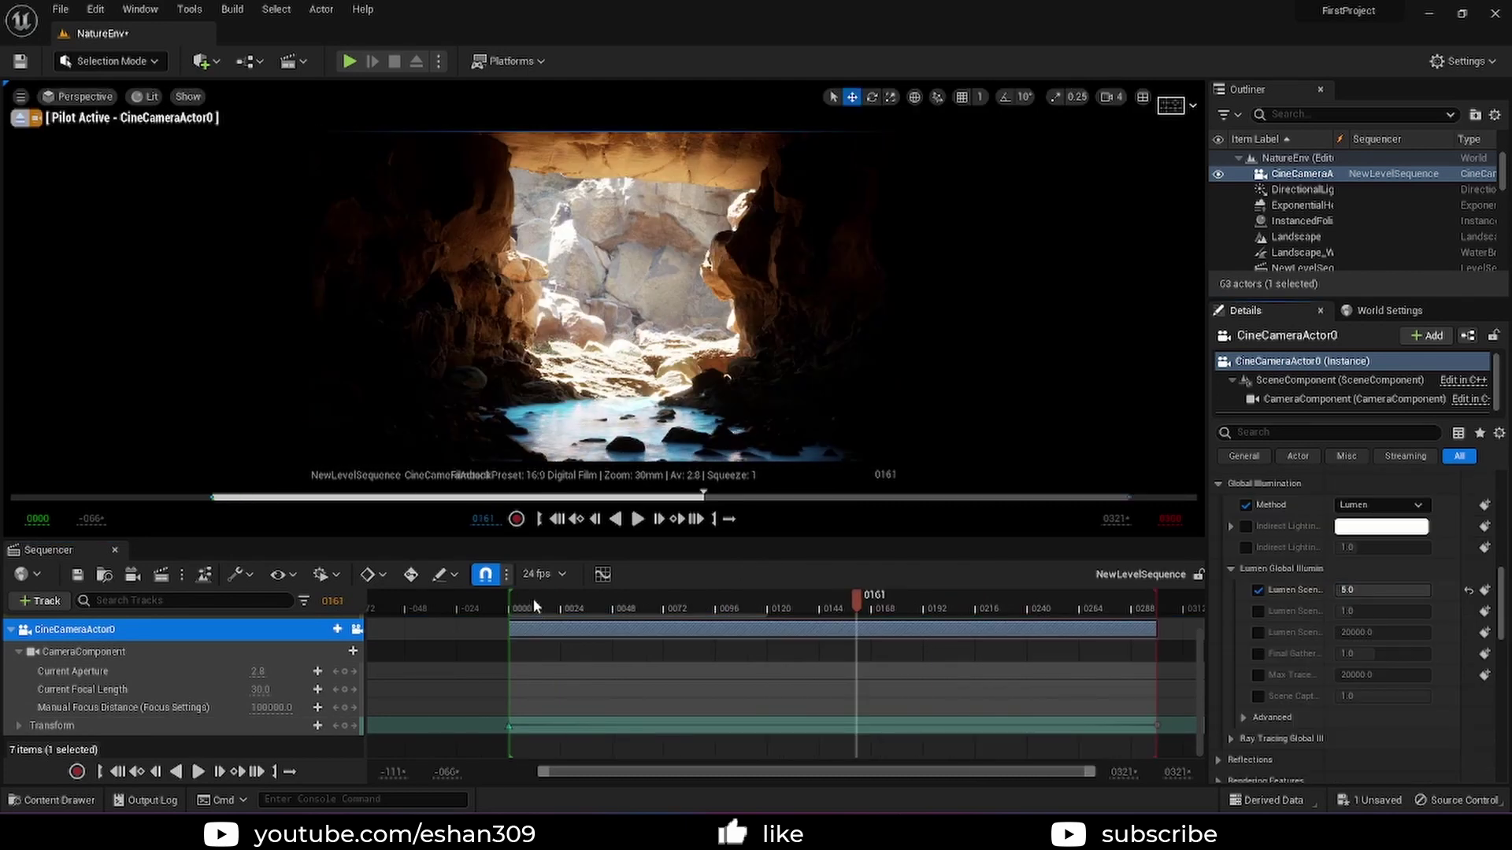
# Give the camera view a Grid (3x3) overlay, 25 mm focal length, and metering override off
pyautogui.click(1169, 105)
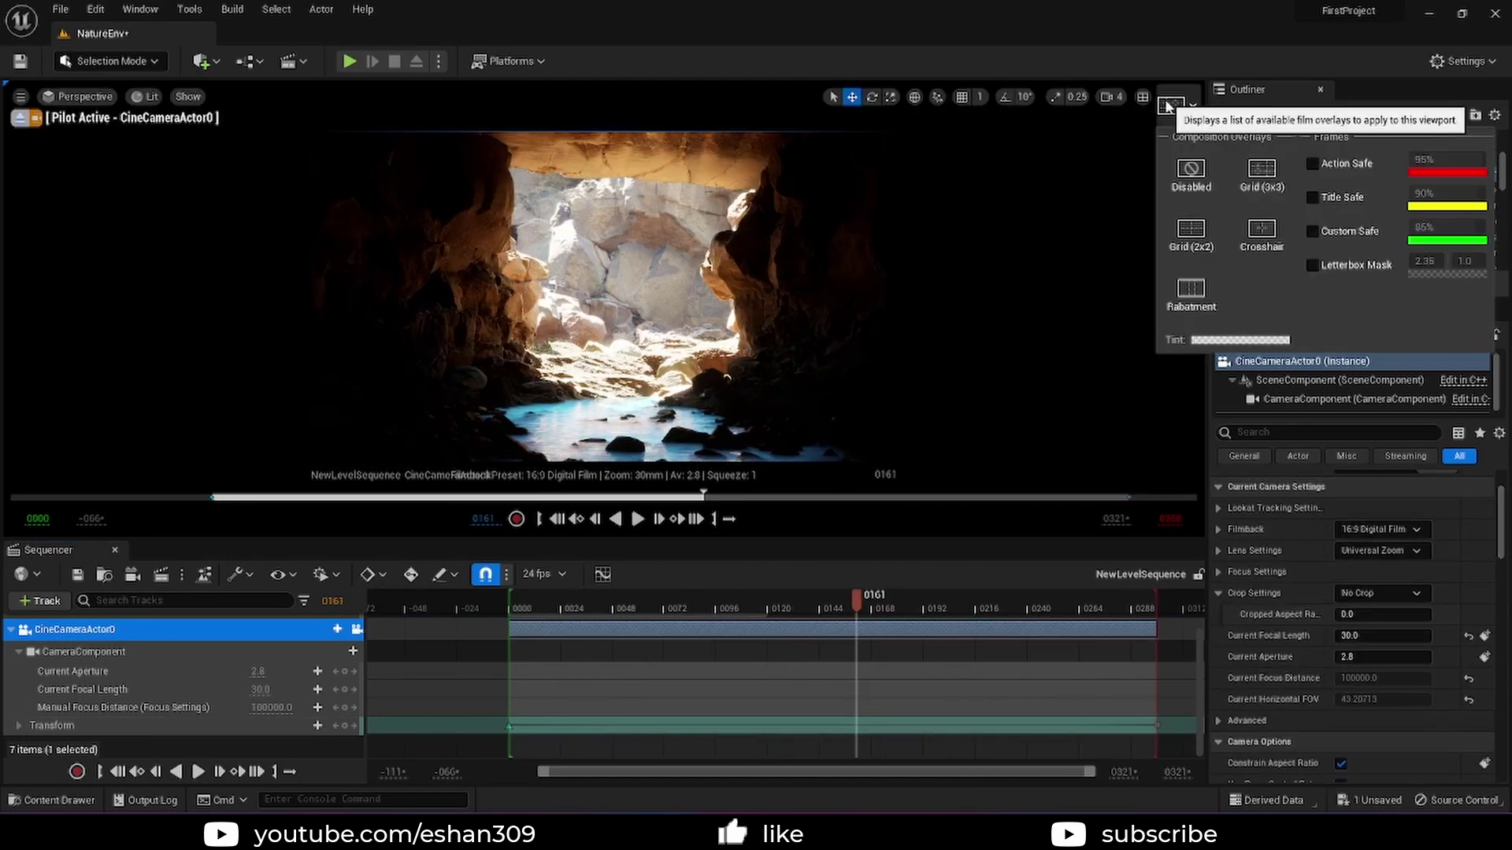
pyautogui.click(455, 597)
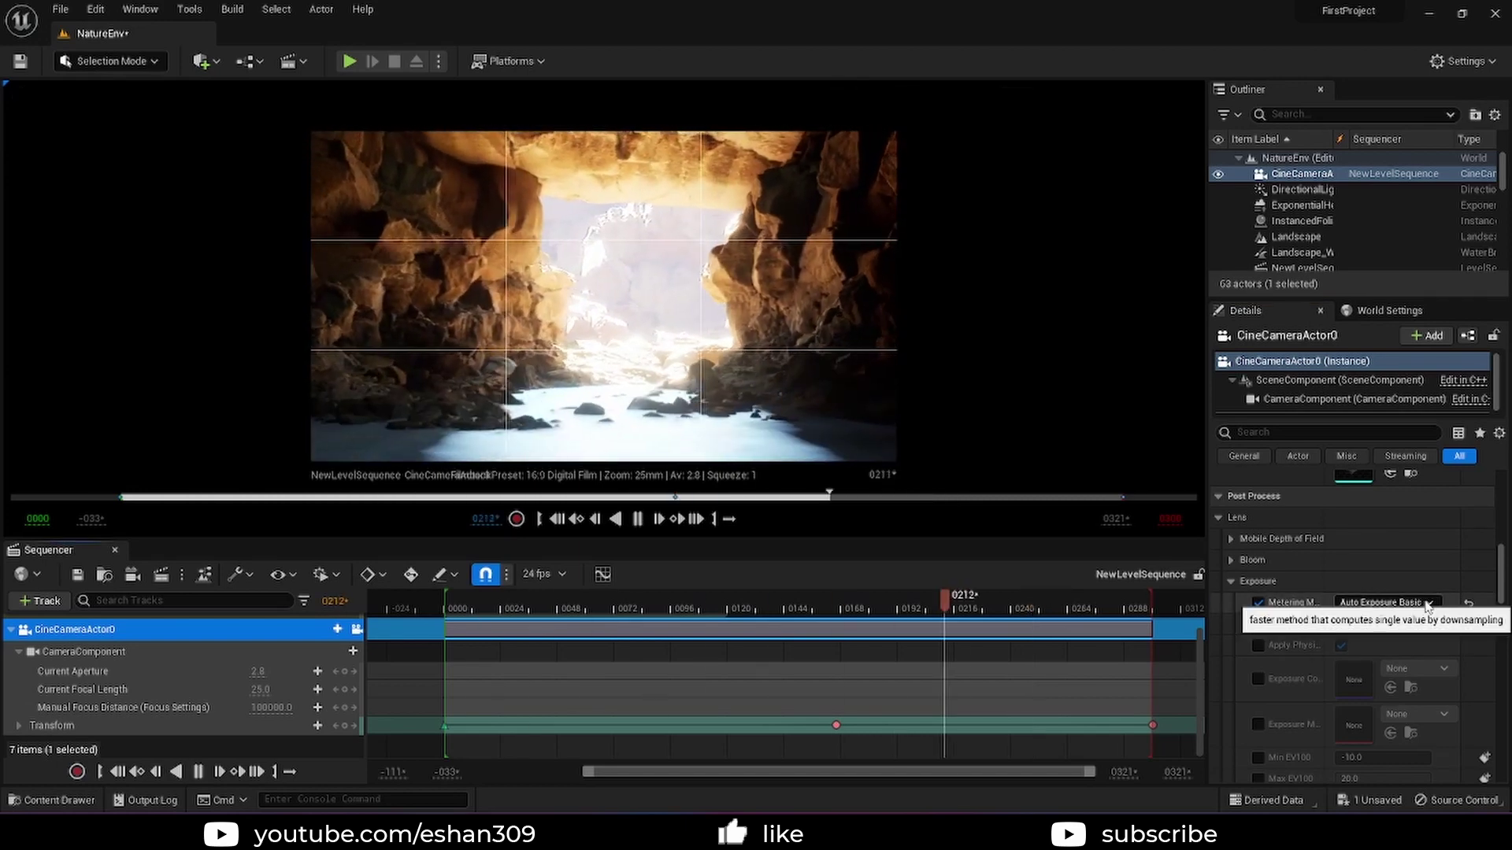
pyautogui.click(1258, 604)
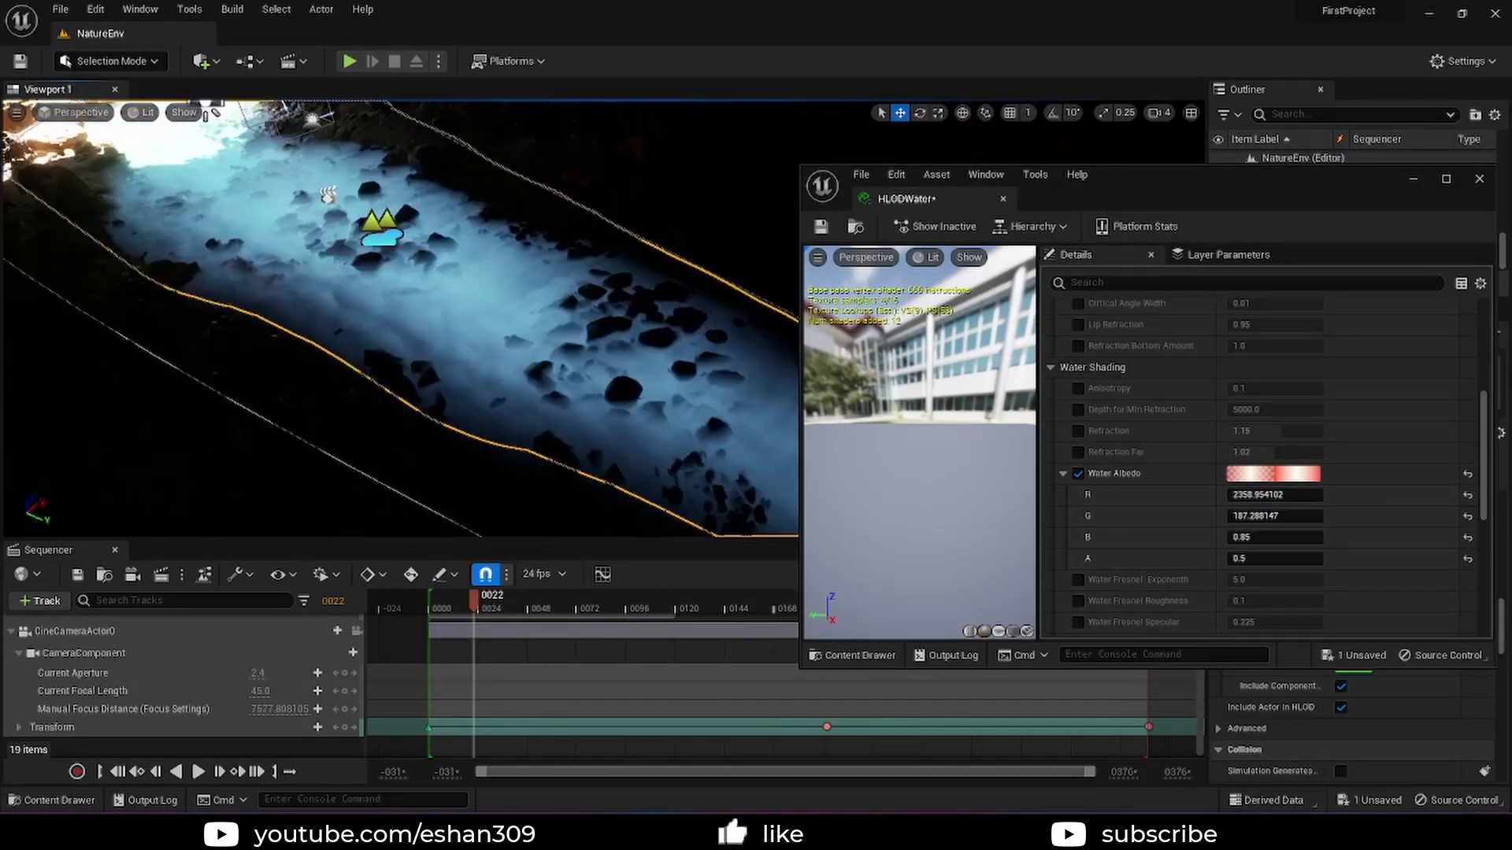
# Adjust the Water Albedo colour values and expand Material Property Overrides in HLODWater
pyautogui.moveTo(1270, 517); pyautogui.dragTo(1300, 517)
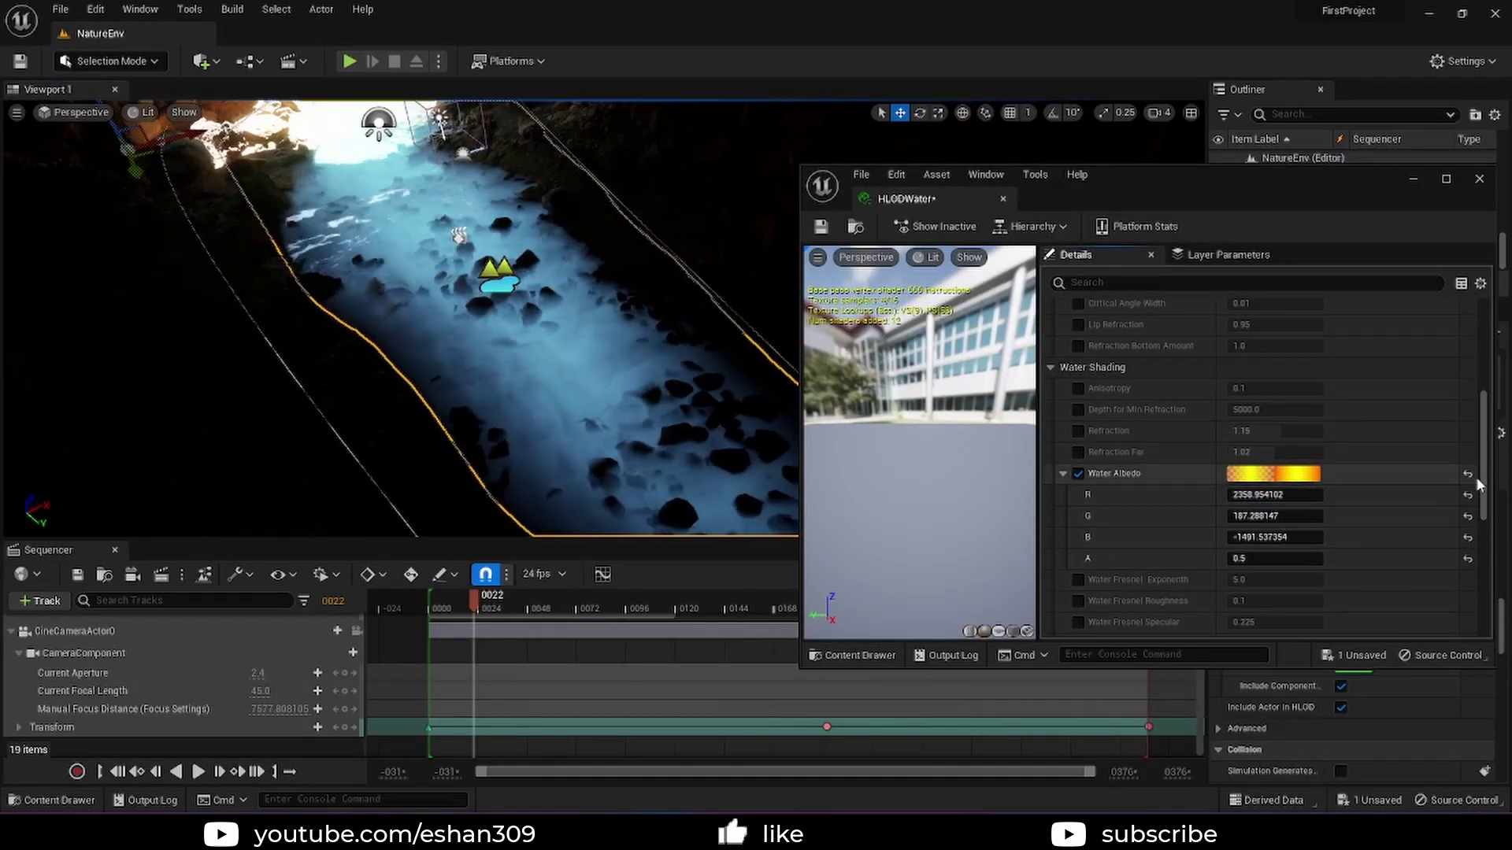
pyautogui.scroll(-5, 1259, 473)
pyautogui.click(1051, 506)
pyautogui.scroll(-2, 1181, 504)
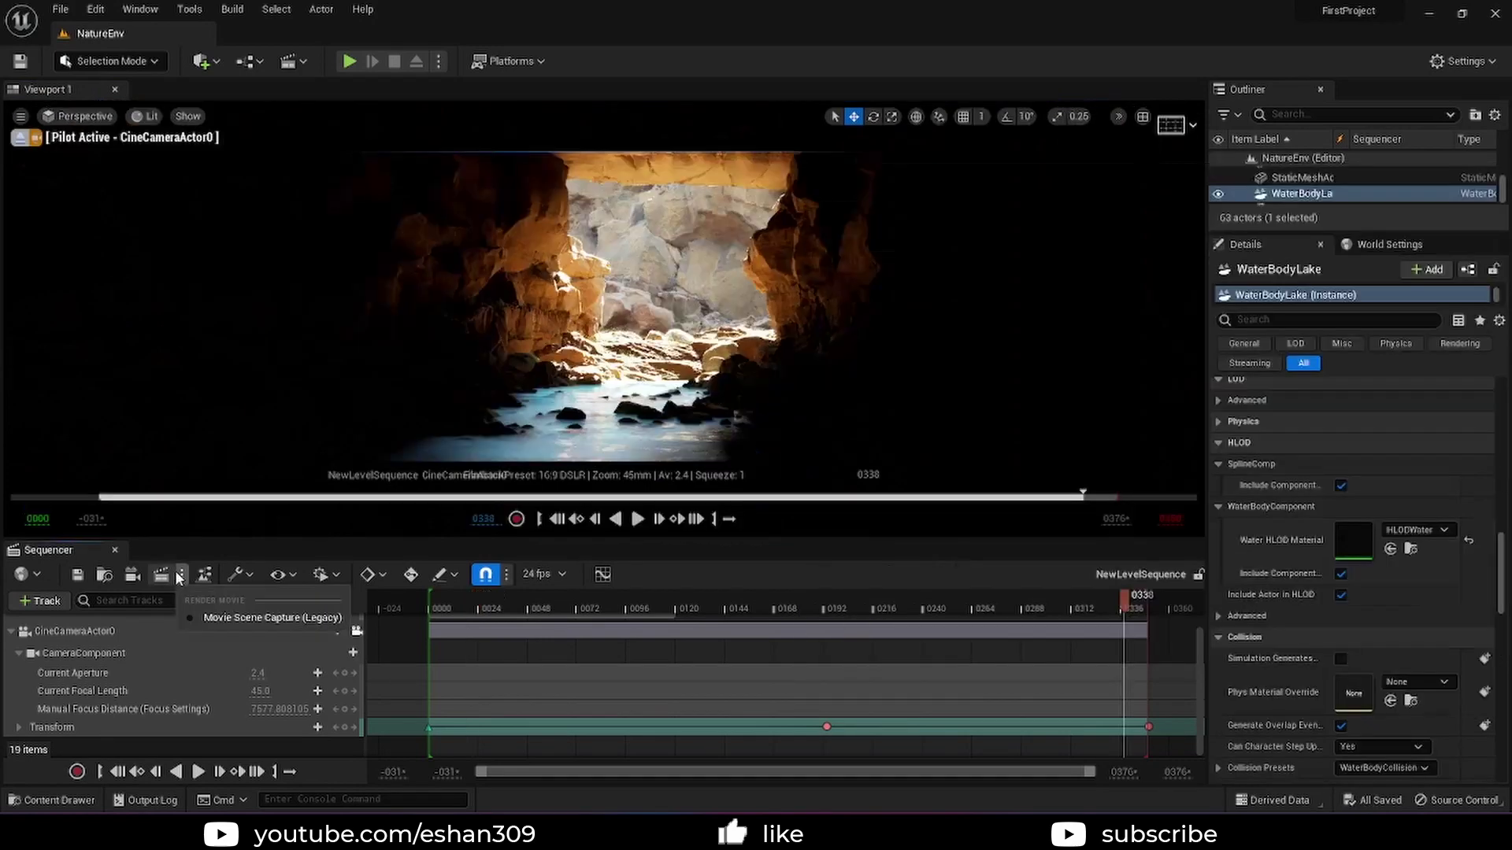
# Set the movie render output to Image Sequence (exr), 1920x1080 (16:9), Capture Gamut Linear
pyautogui.click(161, 574)
pyautogui.click(796, 205)
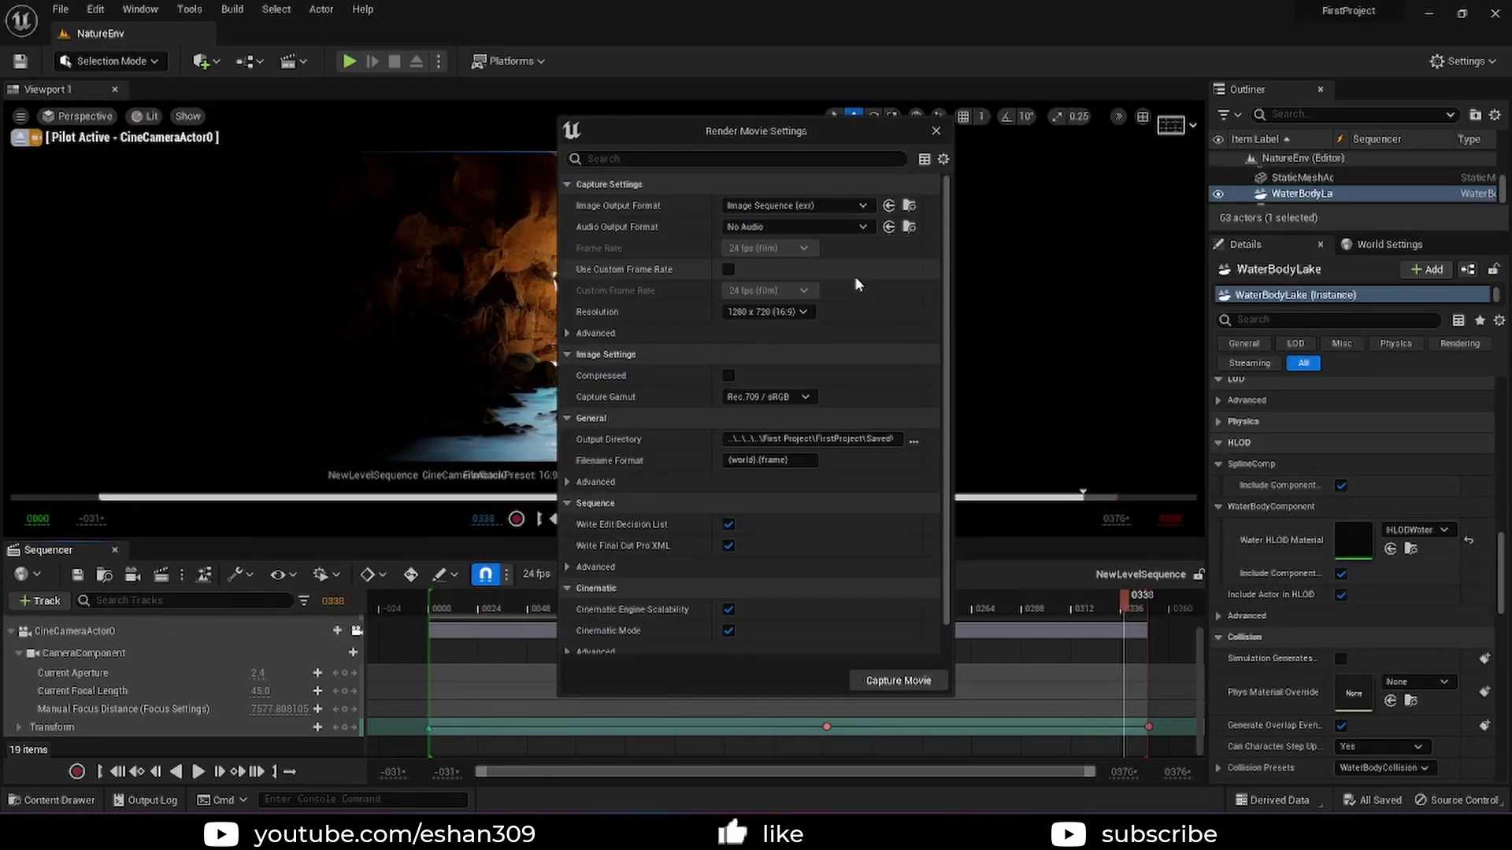
pyautogui.click(793, 315)
pyautogui.scroll(-1, 938, 288)
pyautogui.click(754, 458)
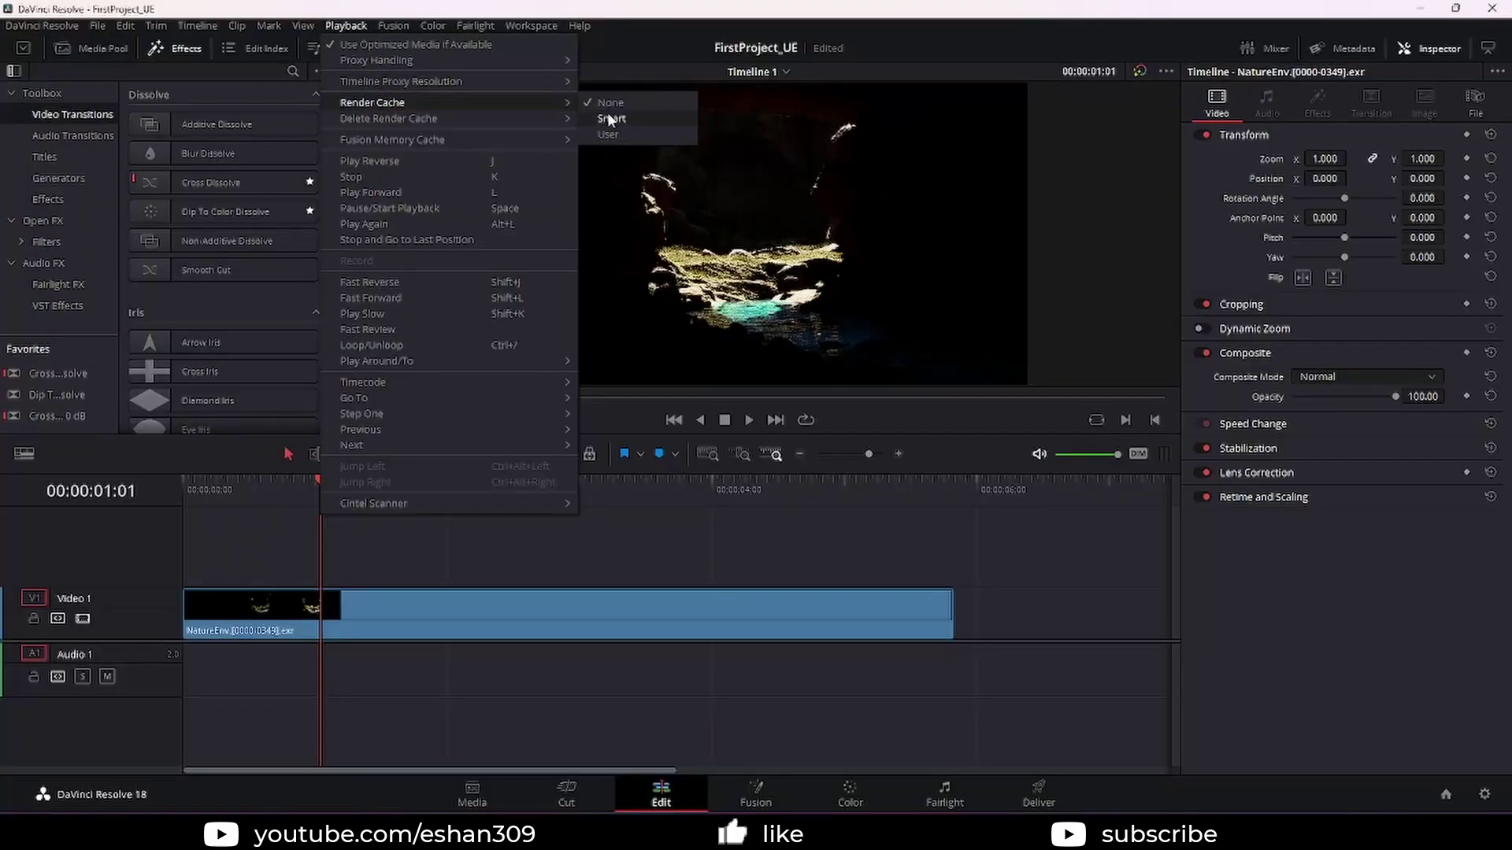
# Check the timeline proxy resolution choices and scrub through the re-rendered camera sequence
pyautogui.click(346, 25)
pyautogui.click(347, 26)
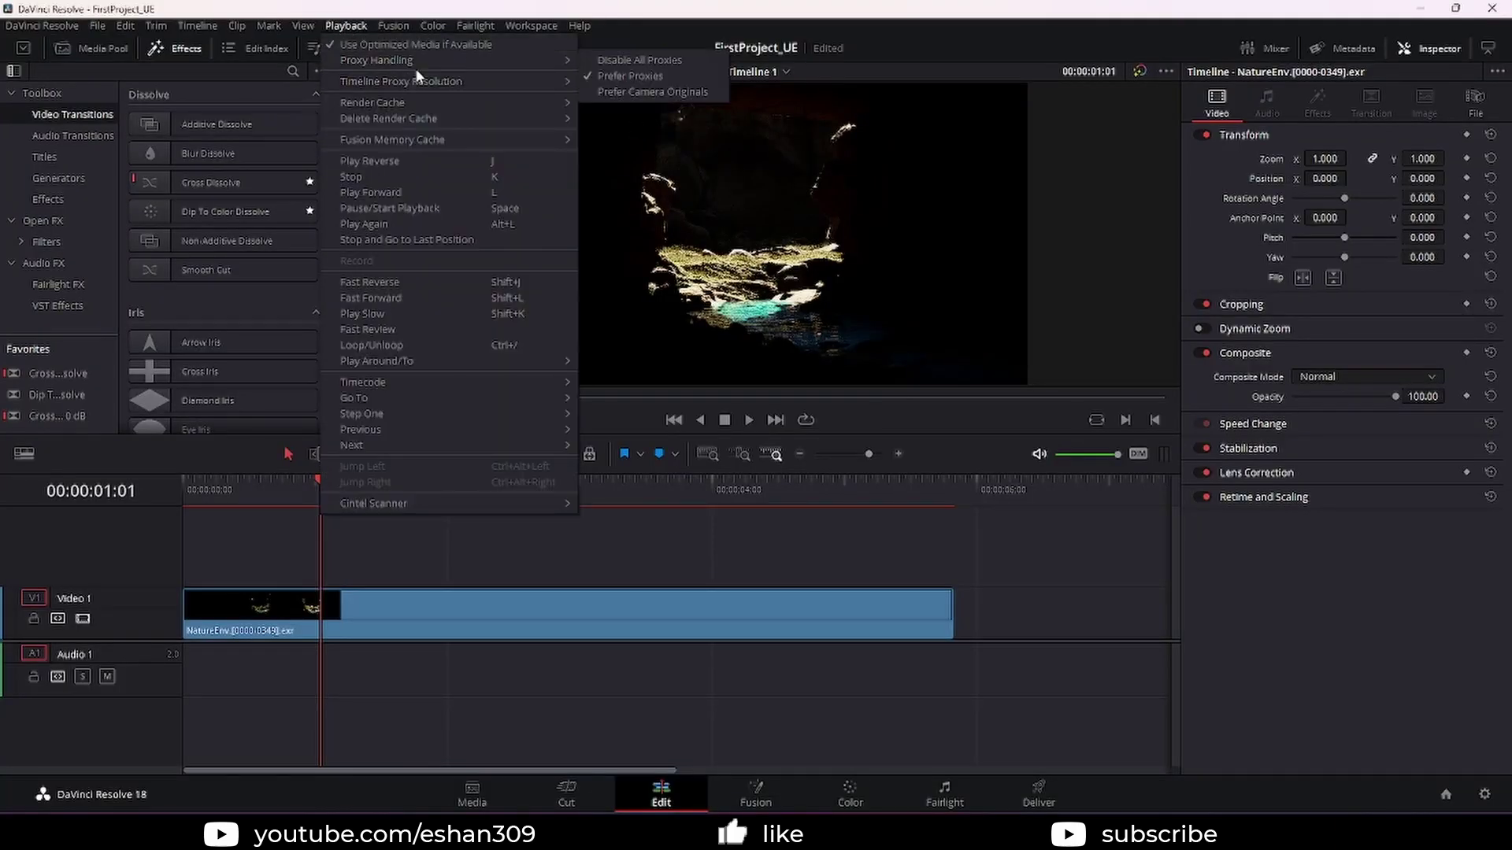
pyautogui.moveTo(472, 81)
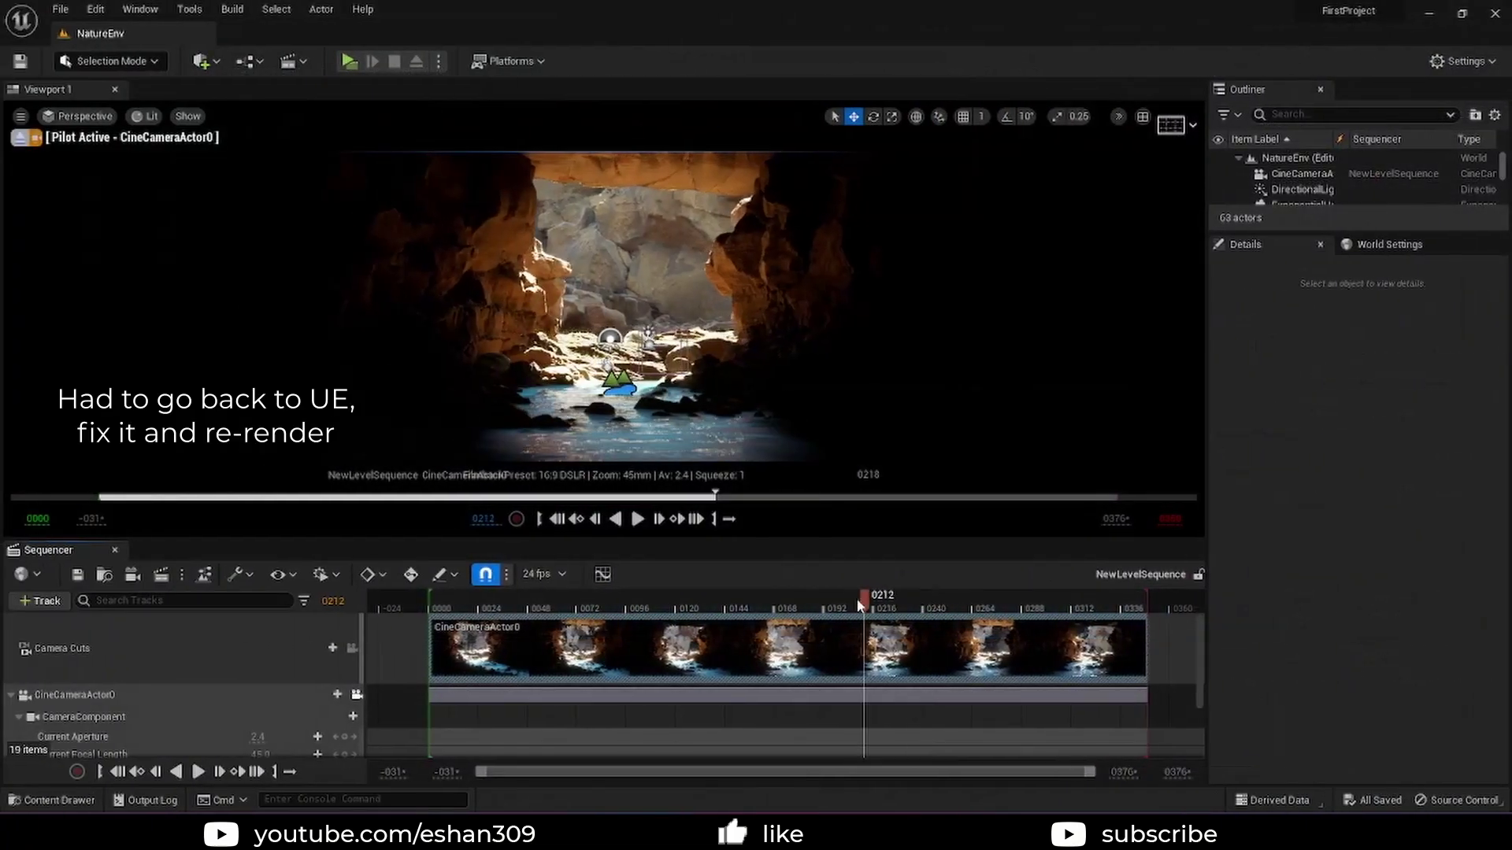
pyautogui.moveTo(667, 600); pyautogui.dragTo(936, 610)
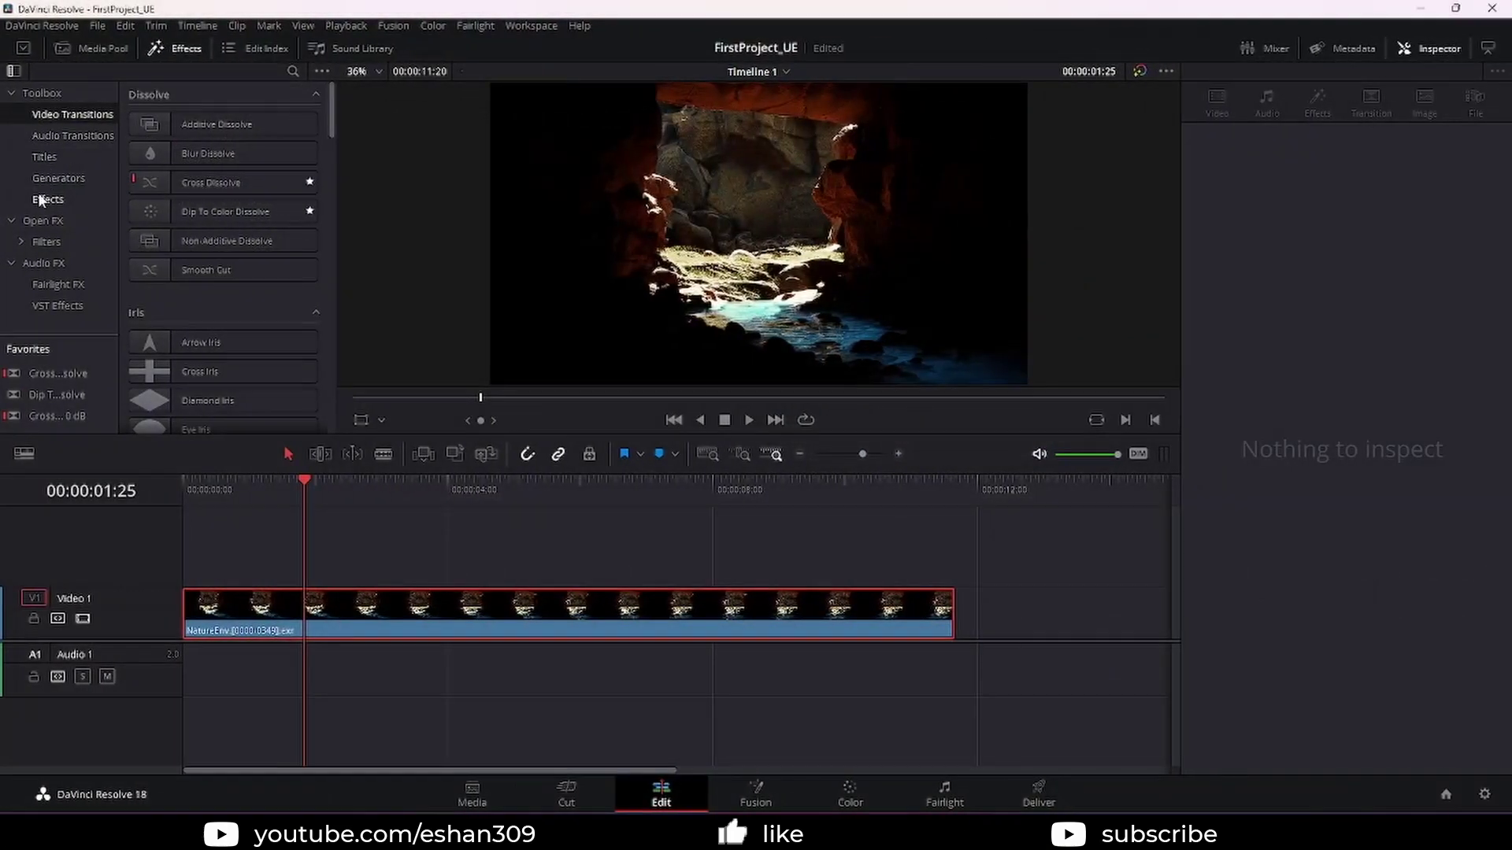
# Place an Adjustment Clip on Video 2 above the EXR clip and extend it to the timeline start
pyautogui.click(45, 199)
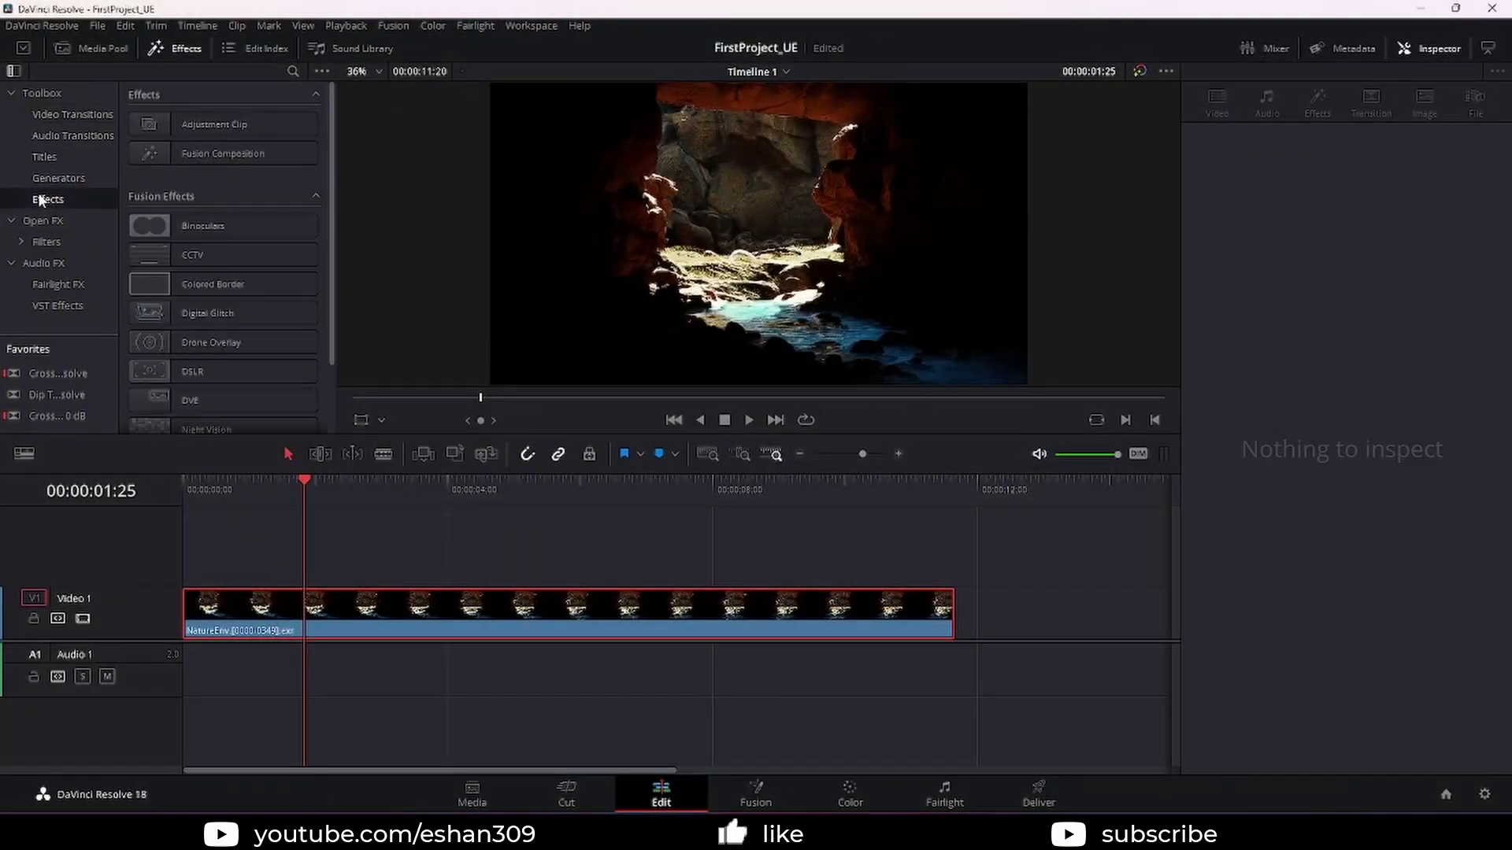
pyautogui.moveTo(422, 174); pyautogui.dragTo(185, 553)
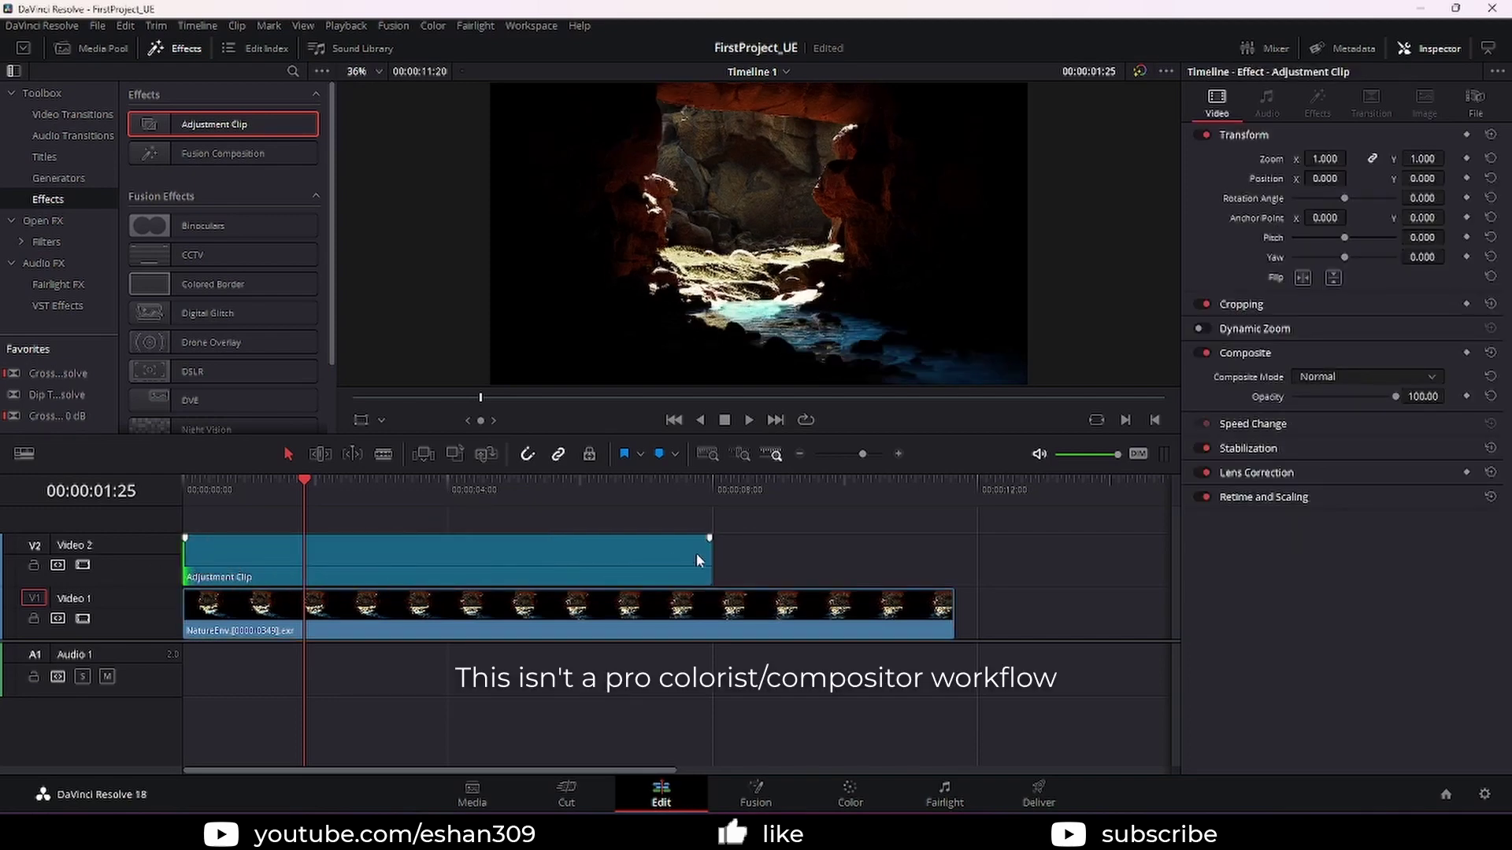
pyautogui.moveTo(710, 553); pyautogui.dragTo(953, 563)
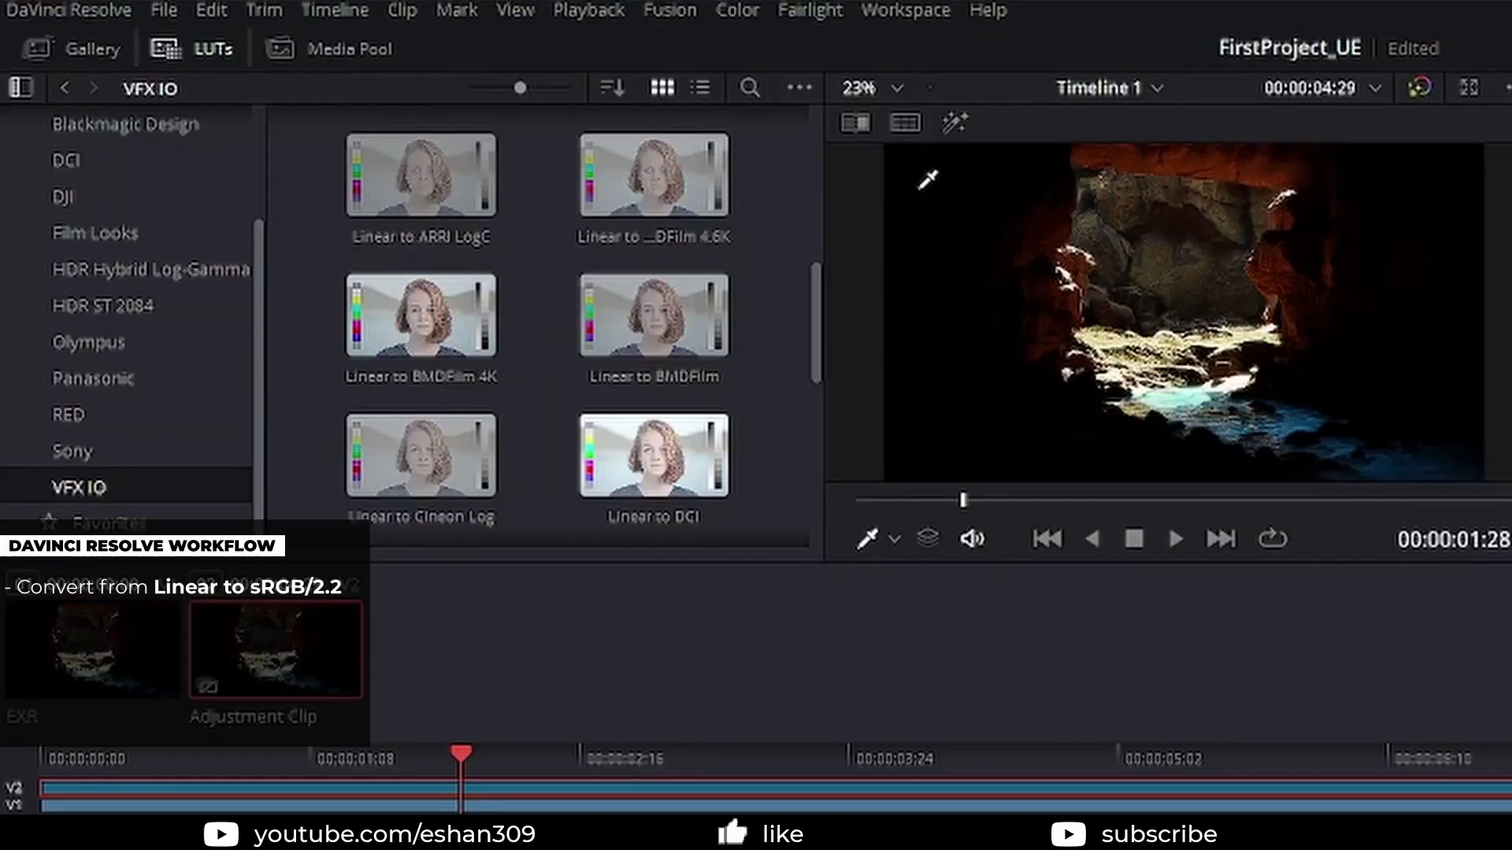
# Apply the Linear to Gamma 2.2 LUT to node 01
pyautogui.scroll(-3, 0, 306)
pyautogui.moveTo(0, 255); pyautogui.dragTo(616, 212)
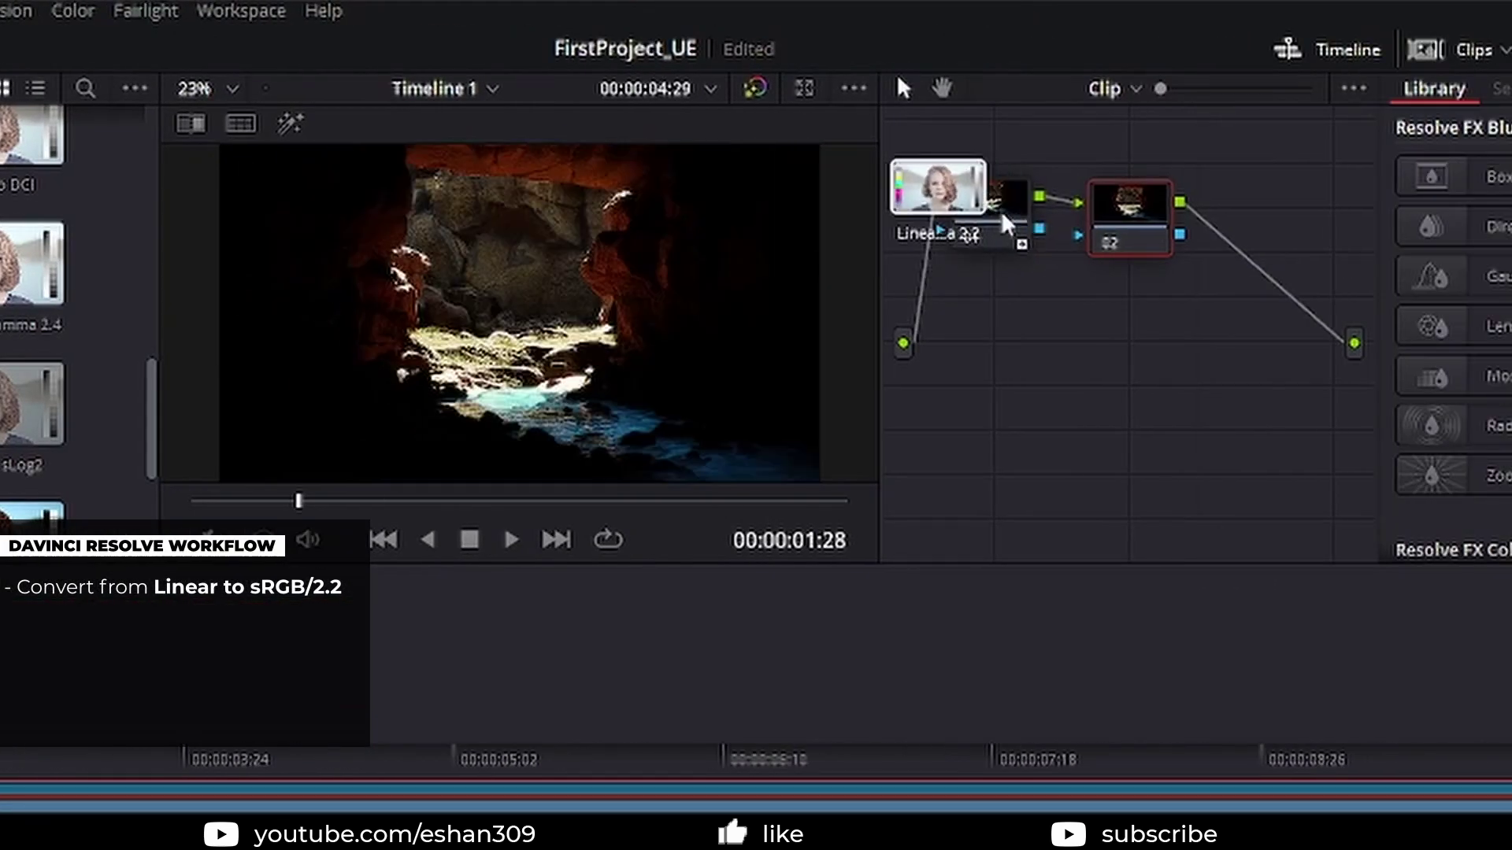
pyautogui.moveTo(1000, 210); pyautogui.dragTo(979, 272)
# Shape Custom Curves to brighten the image and tame highlights, and set film grain to Hardlight
pyautogui.moveTo(984, 626); pyautogui.dragTo(978, 618)
pyautogui.moveTo(802, 718); pyautogui.dragTo(802, 698)
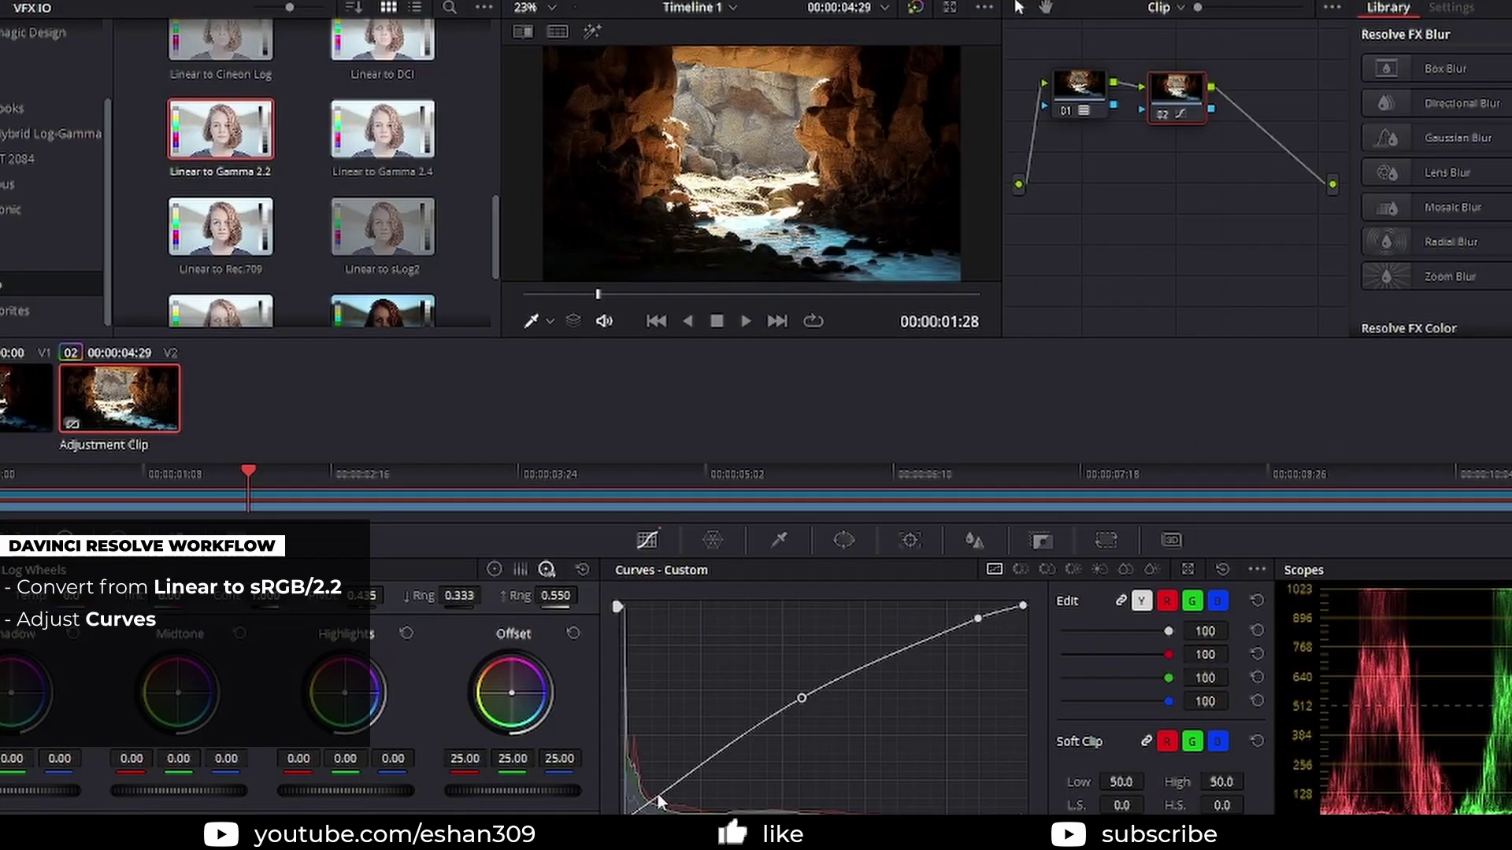
pyautogui.click(652, 793)
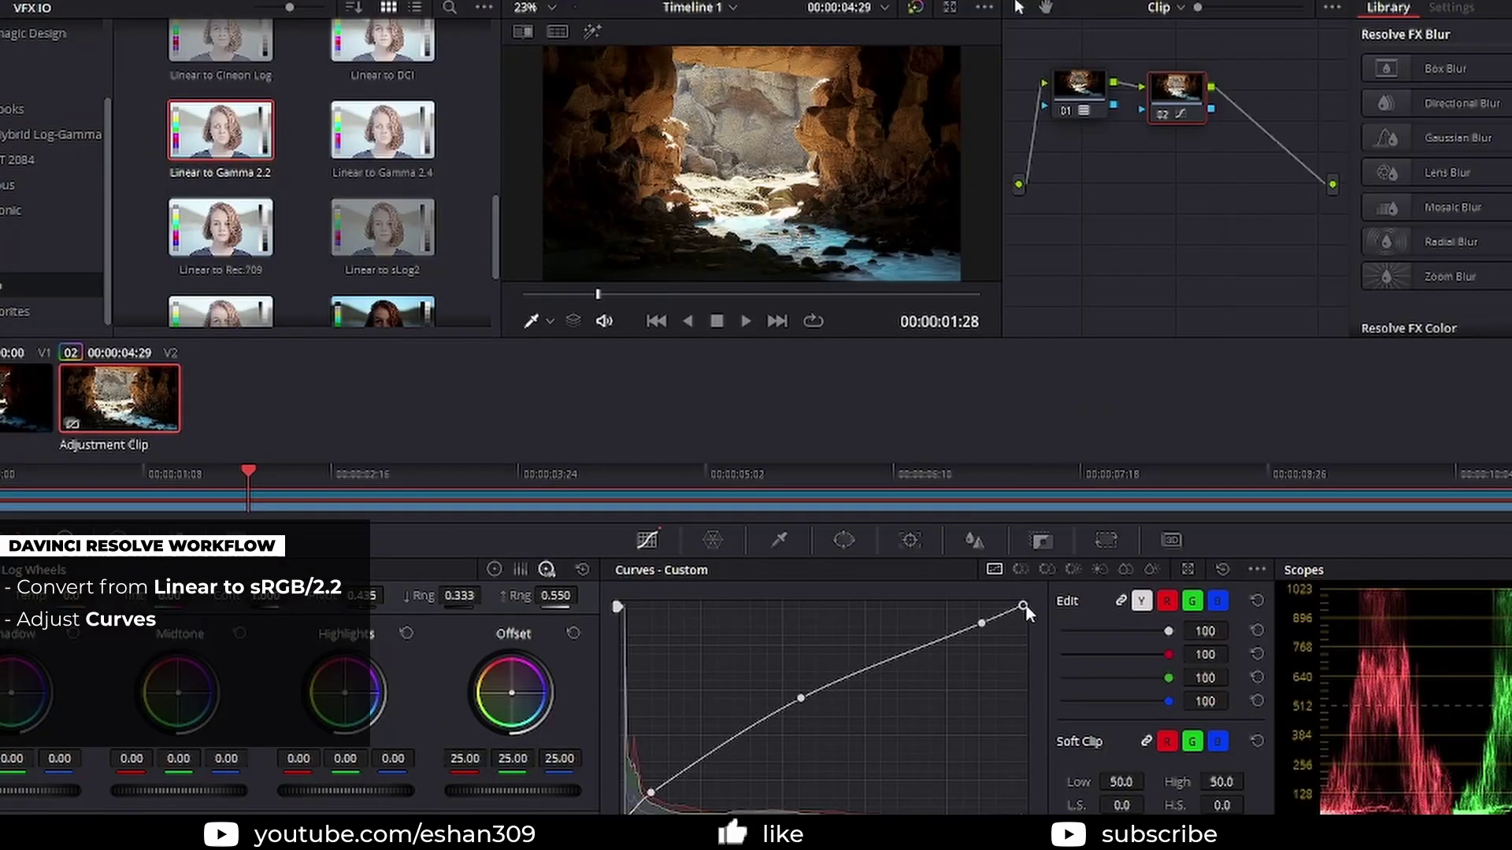
pyautogui.moveTo(1023, 608); pyautogui.dragTo(1022, 617)
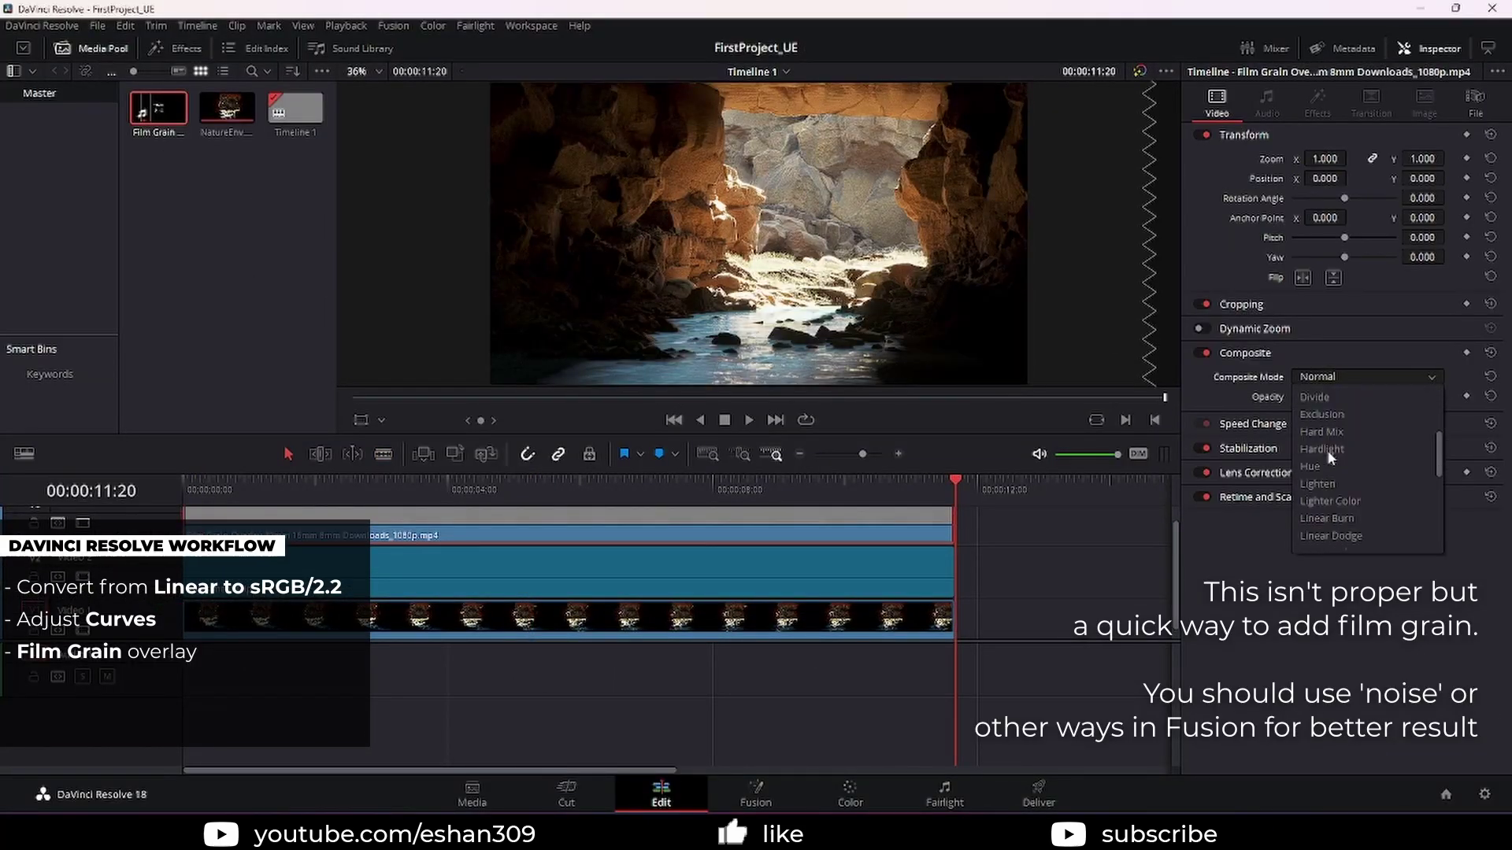
pyautogui.click(1323, 449)
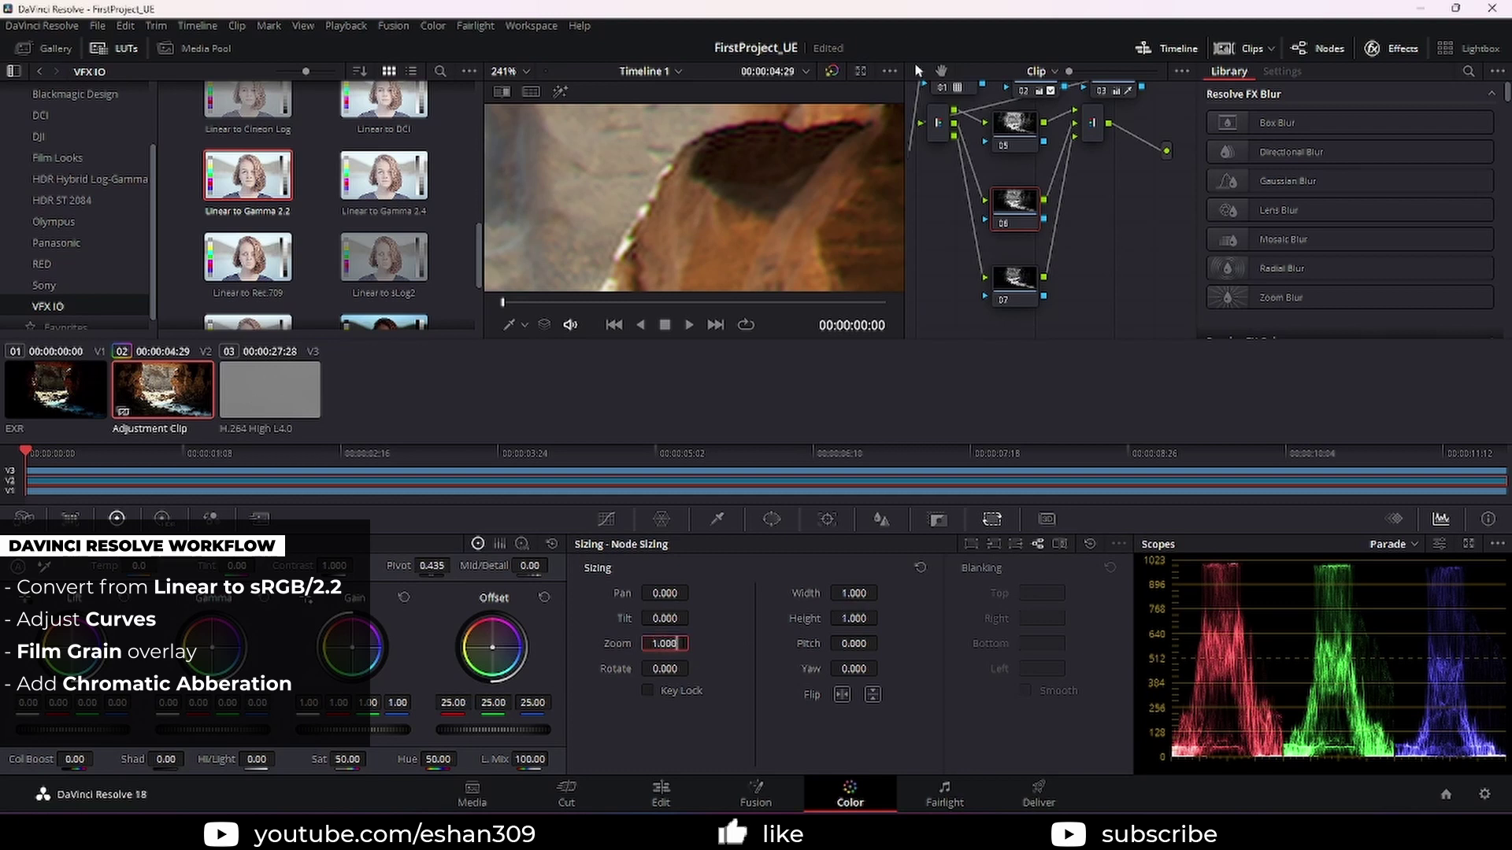
# Confirm the node's Node Sizing Zoom value
pyautogui.press('Return')
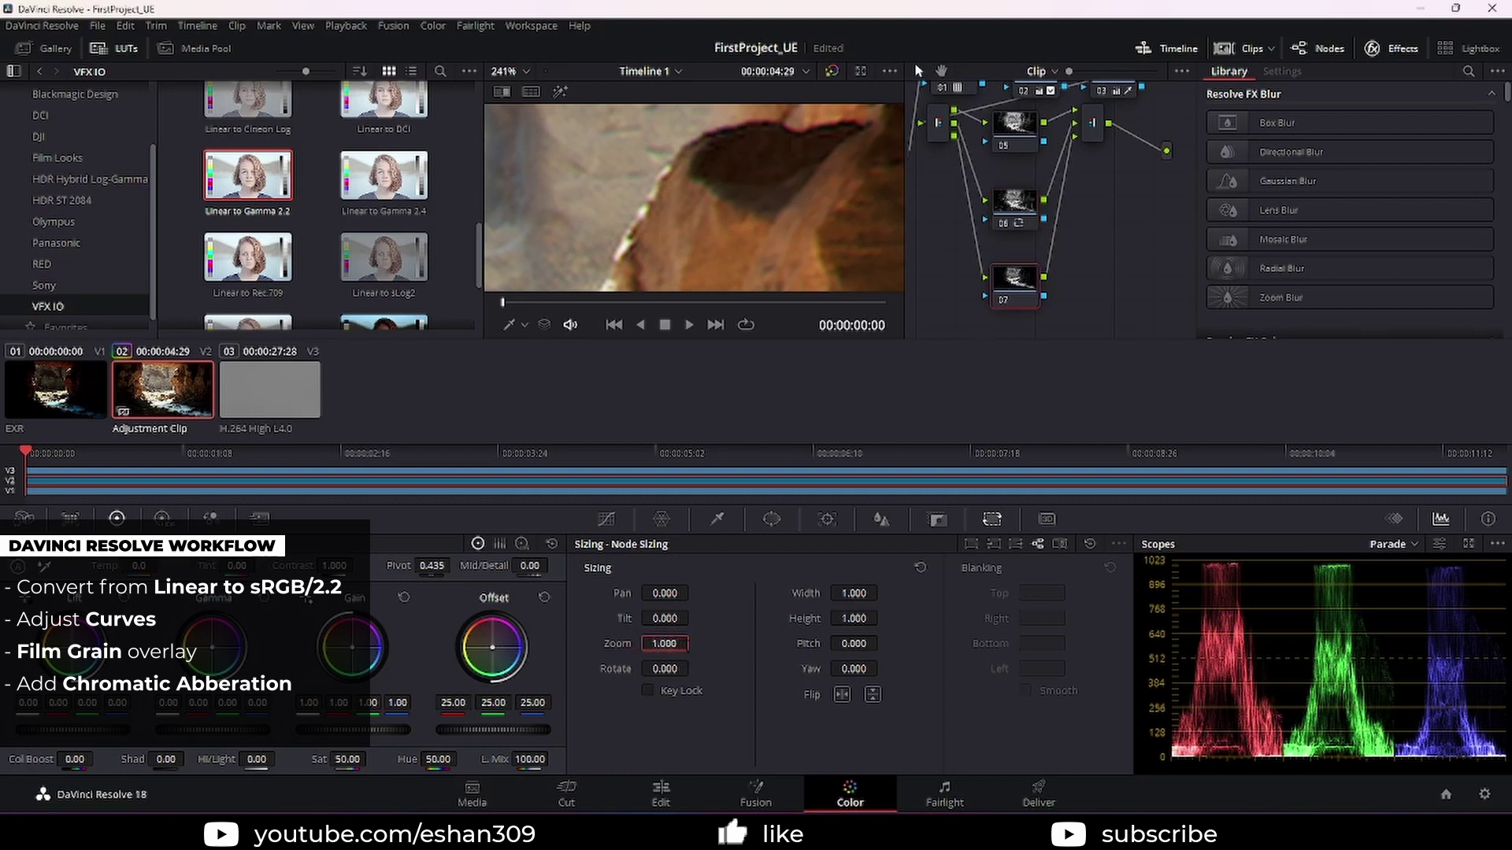